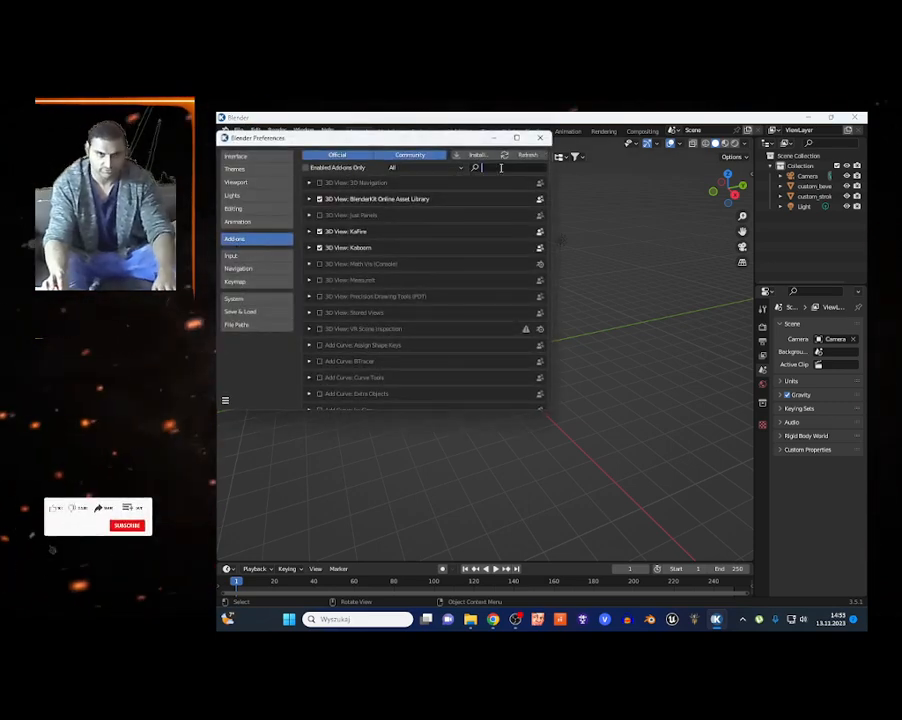
# Search the add-ons for LAND to check A.N.T.Landscape, and close the preferences
pyautogui.write('LAND')
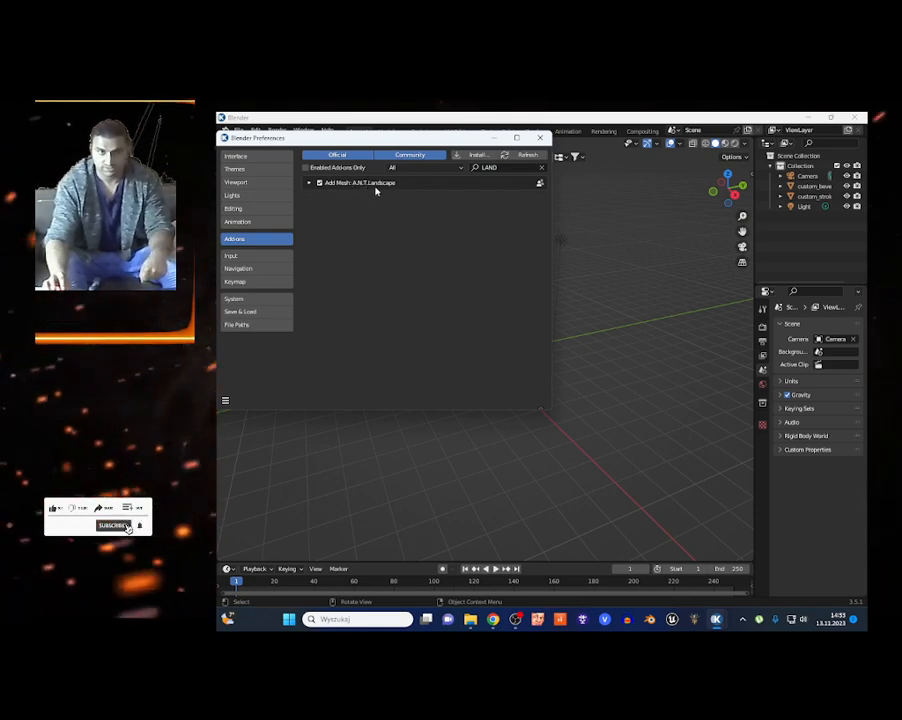
pyautogui.click(225, 400)
pyautogui.click(258, 374)
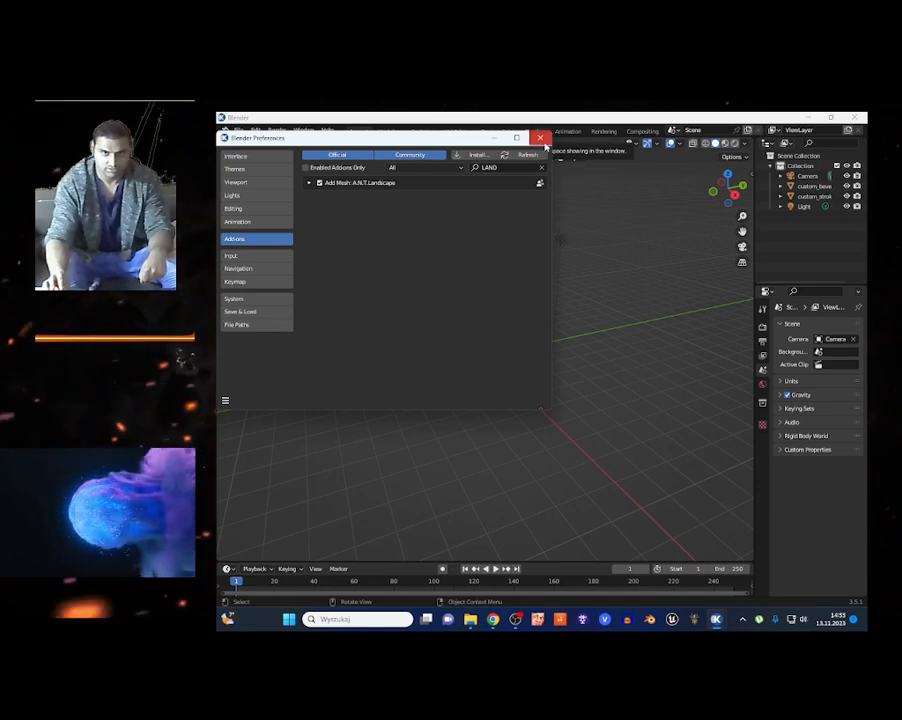
pyautogui.click(540, 138)
# Add a Landscape mesh at the world origin and apply the canyon operator preset to it
pyautogui.hotkey('shift', 'a')
pyautogui.moveTo(514, 268)
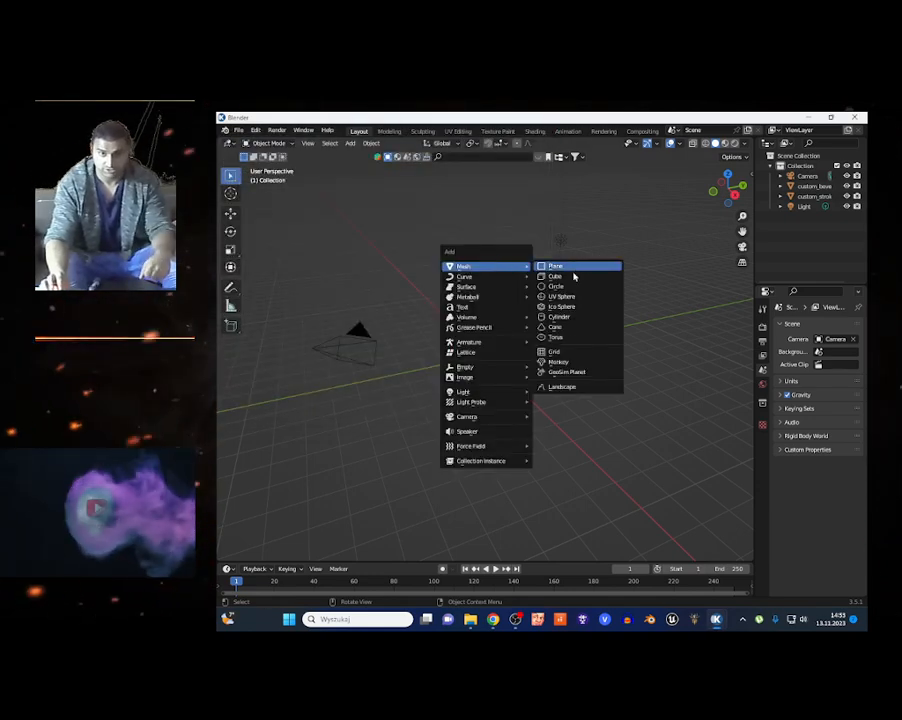
pyautogui.click(583, 389)
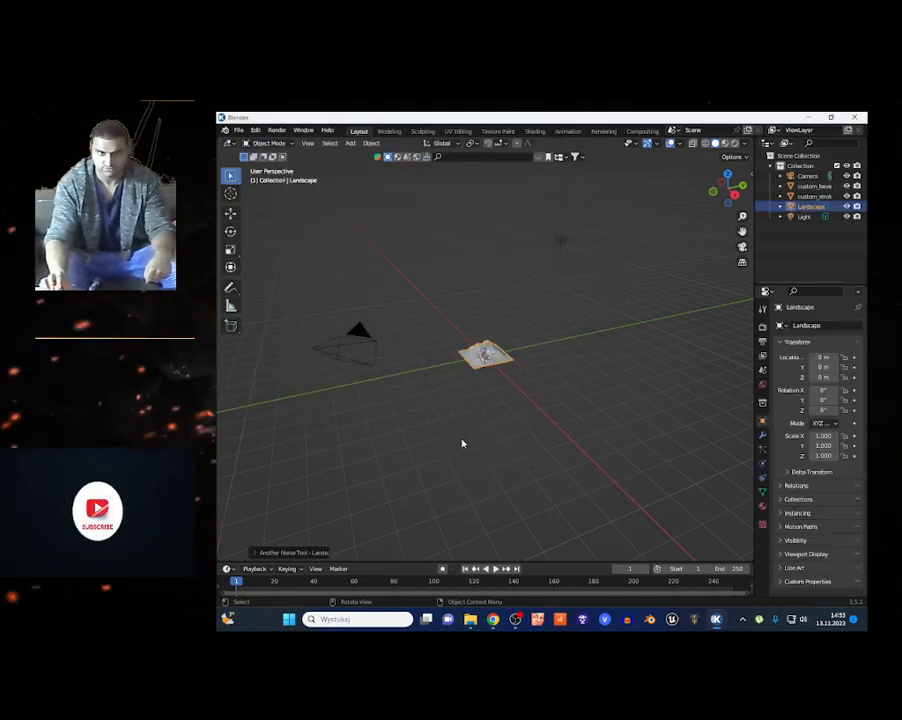
pyautogui.click(253, 553)
pyautogui.click(290, 187)
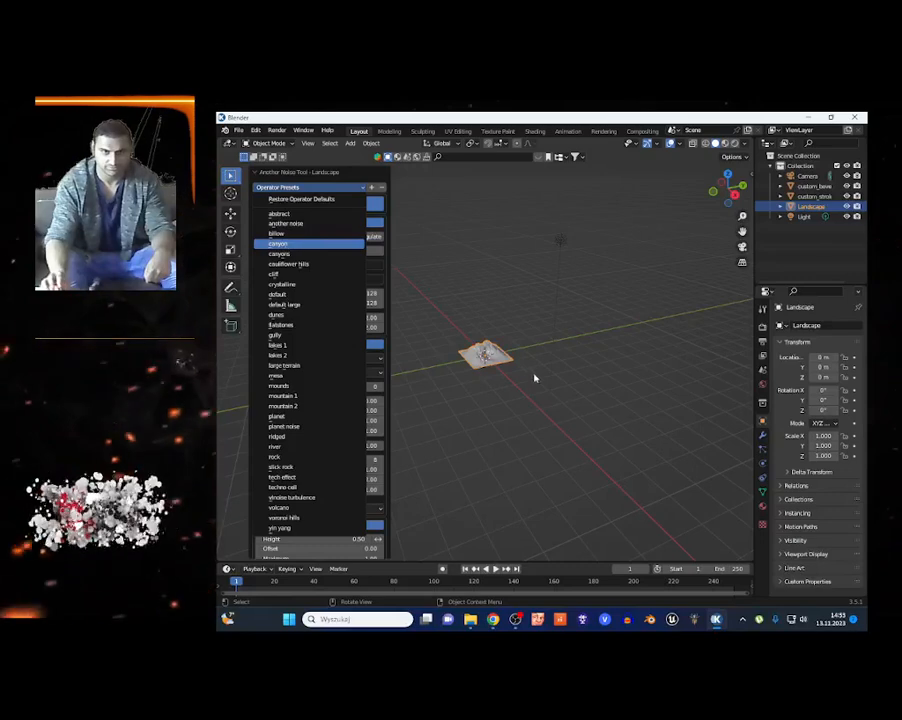
pyautogui.press('Return')
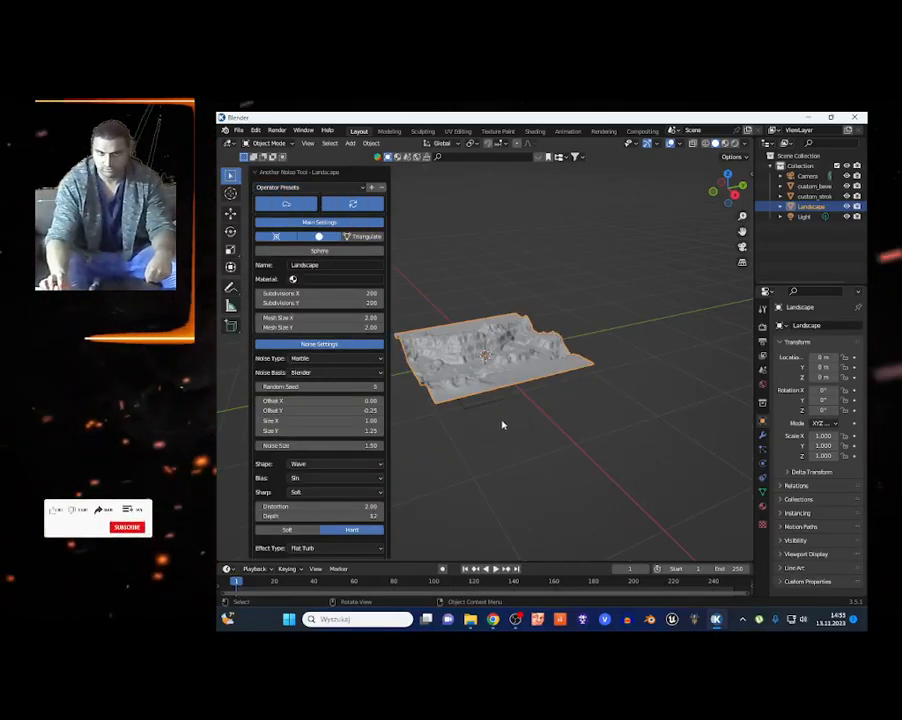
pyautogui.click(500, 427)
# Duplicate the landscape along the Y axis so the copy slightly overlaps the edge of the original
pyautogui.click(511, 362)
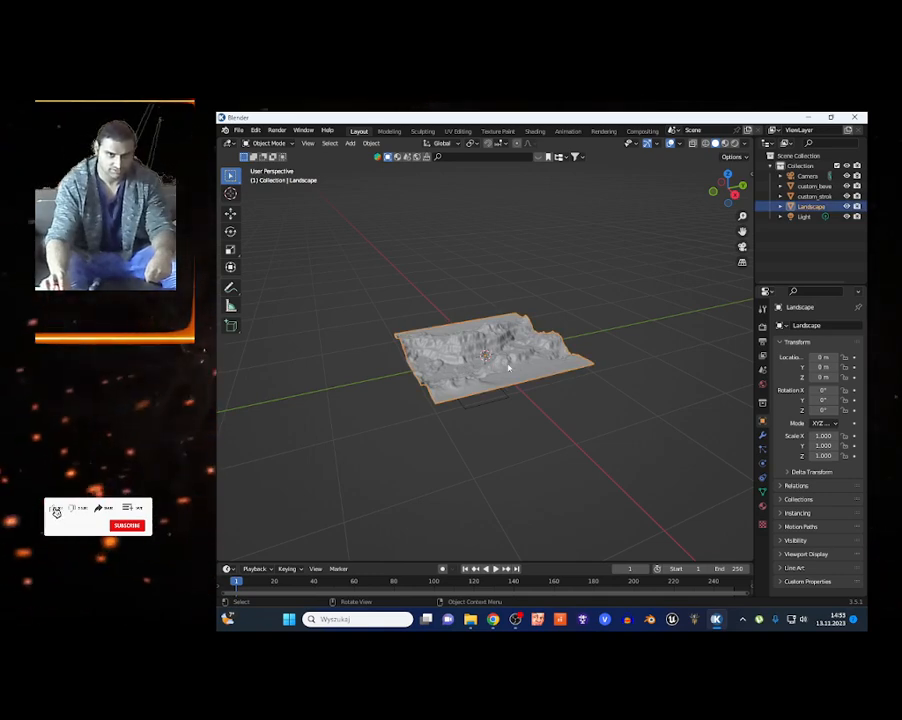
pyautogui.hotkey('shift', 'd')
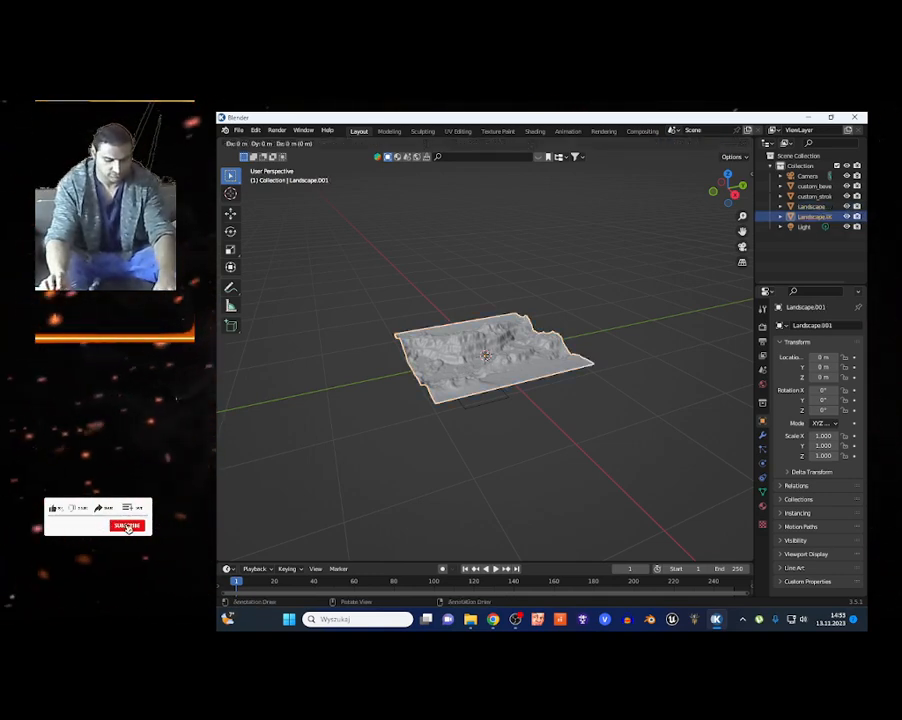
pyautogui.press('y')
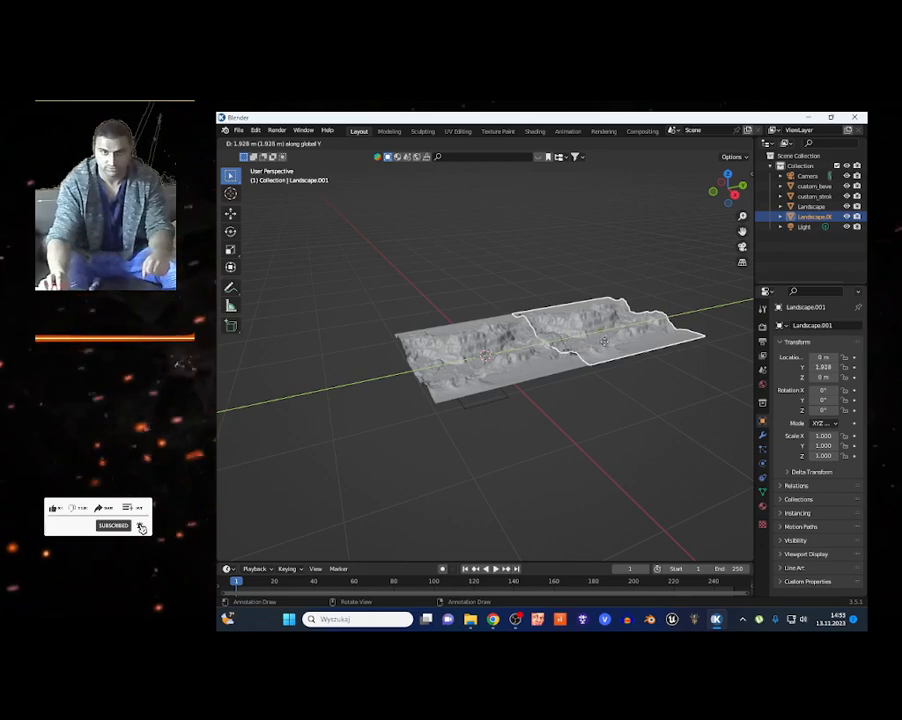
pyautogui.click(594, 348)
# Duplicate the original landscape and place the copy about 1.73 m along the X axis
pyautogui.scroll(4, 540, 408)
pyautogui.click(507, 381)
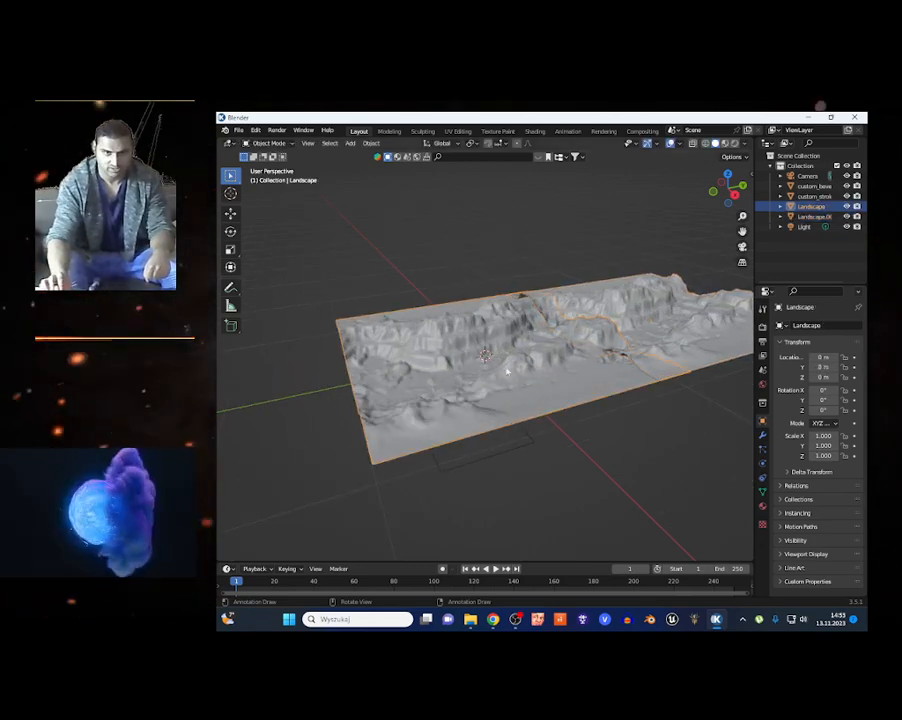
pyautogui.scroll(-3, 491, 400)
pyautogui.hotkey('shift', 'd')
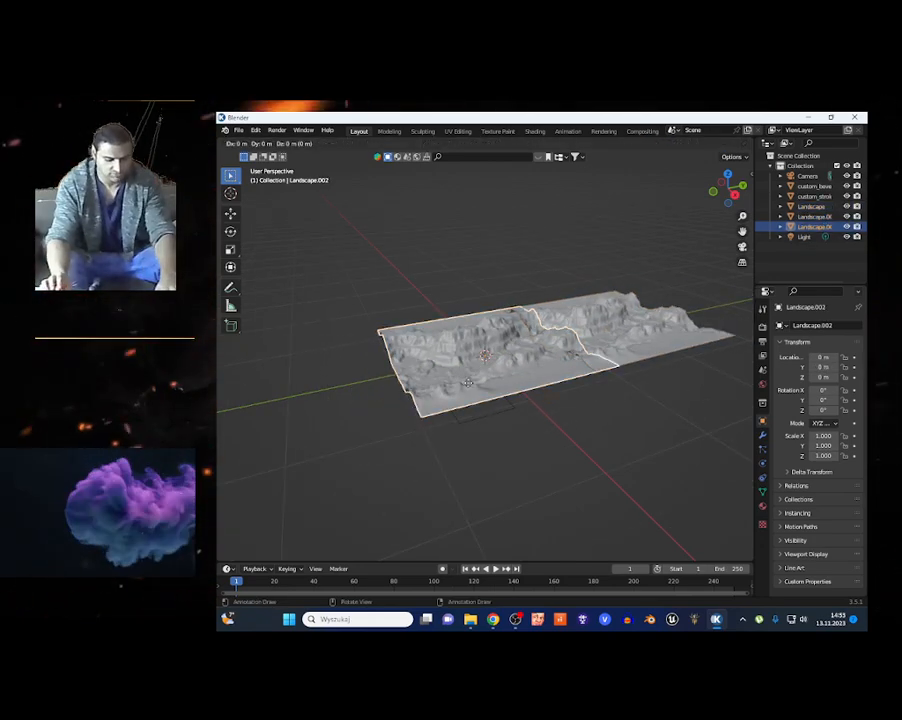
pyautogui.press('x')
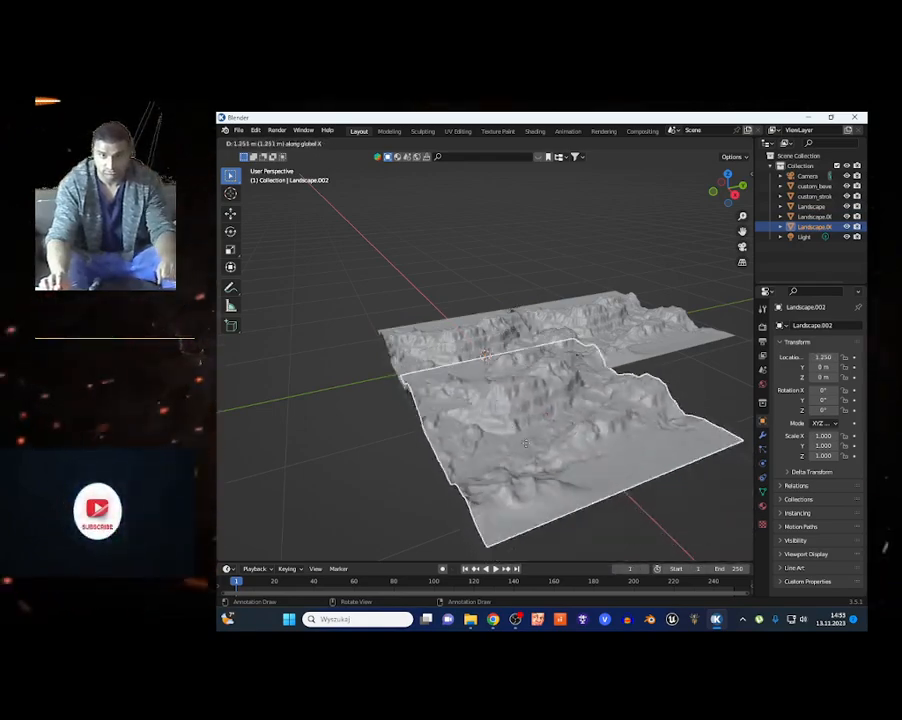
pyautogui.click(557, 484)
# Rotate the front landscape copy about 86° around the Z axis
pyautogui.press('r')
pyautogui.press('z')
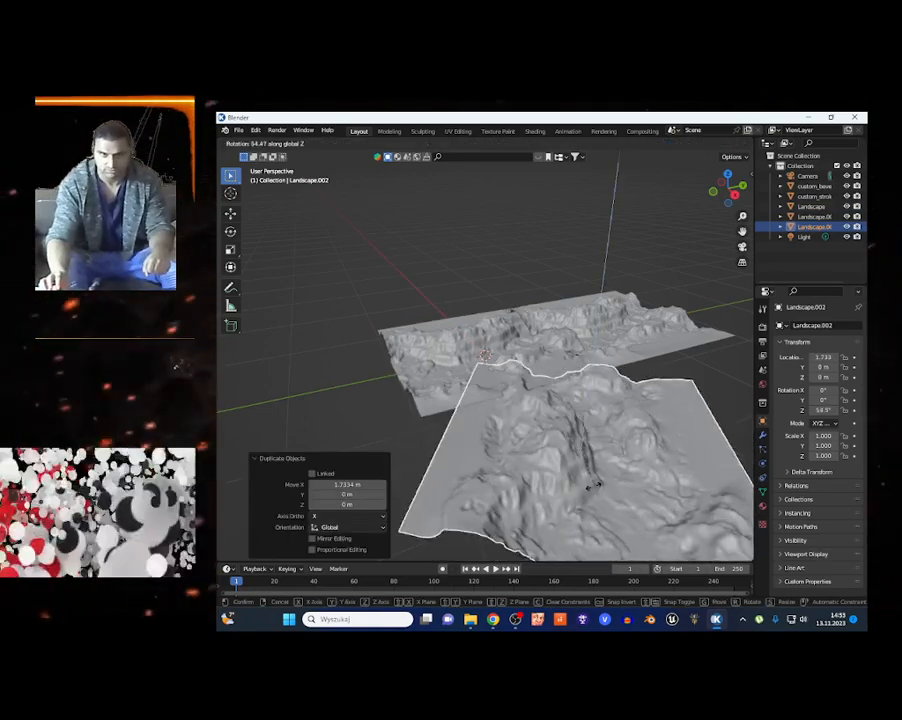
pyautogui.click(594, 478)
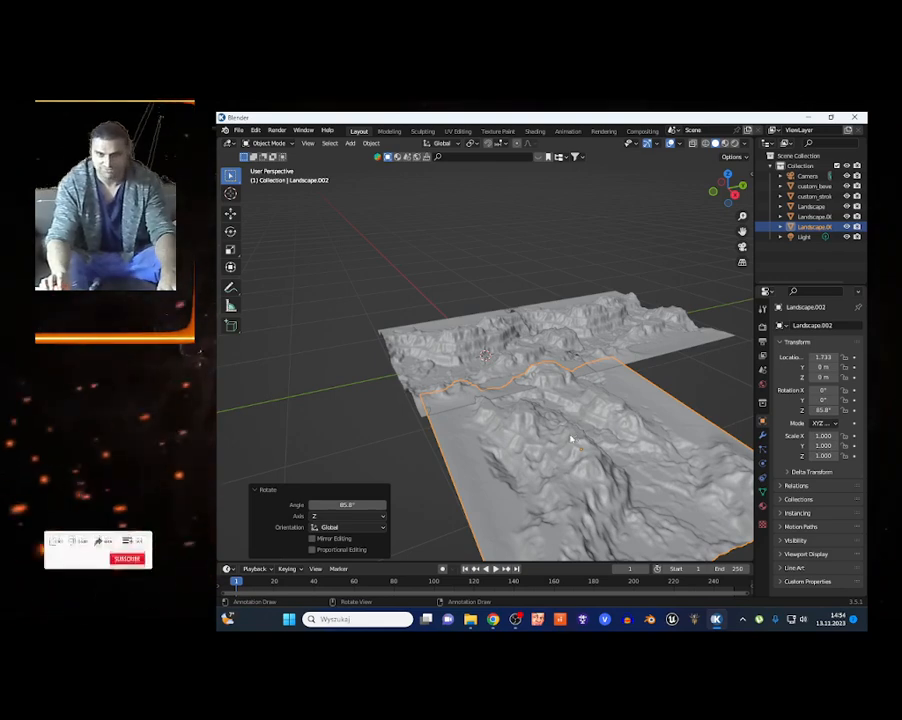
# Duplicate the rotated landscape and place the copy about 1.29 m along the Y axis
pyautogui.hotkey('shift', 'd')
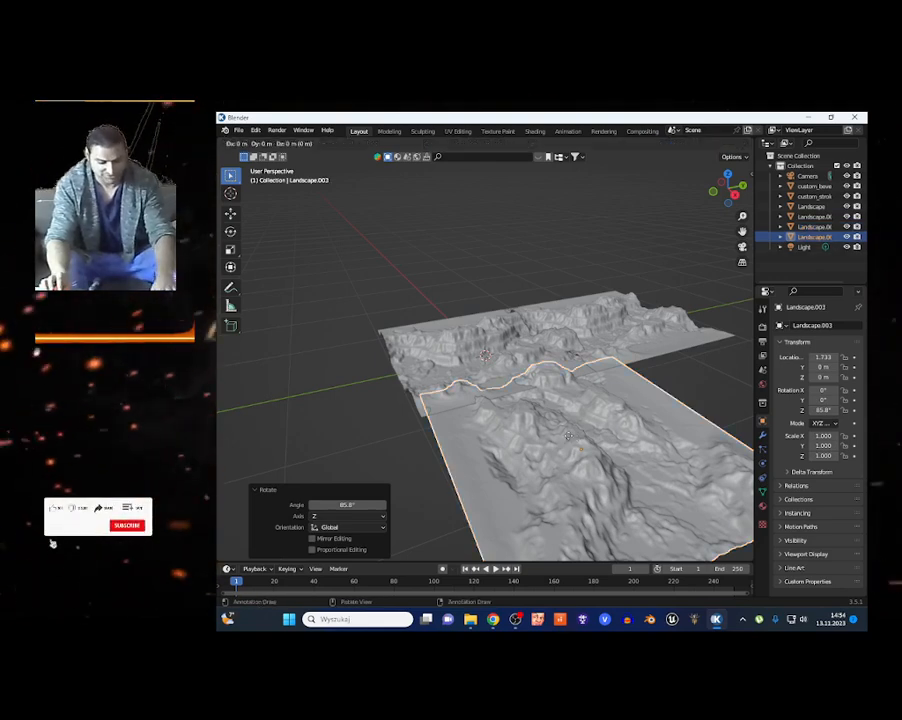
pyautogui.press('y')
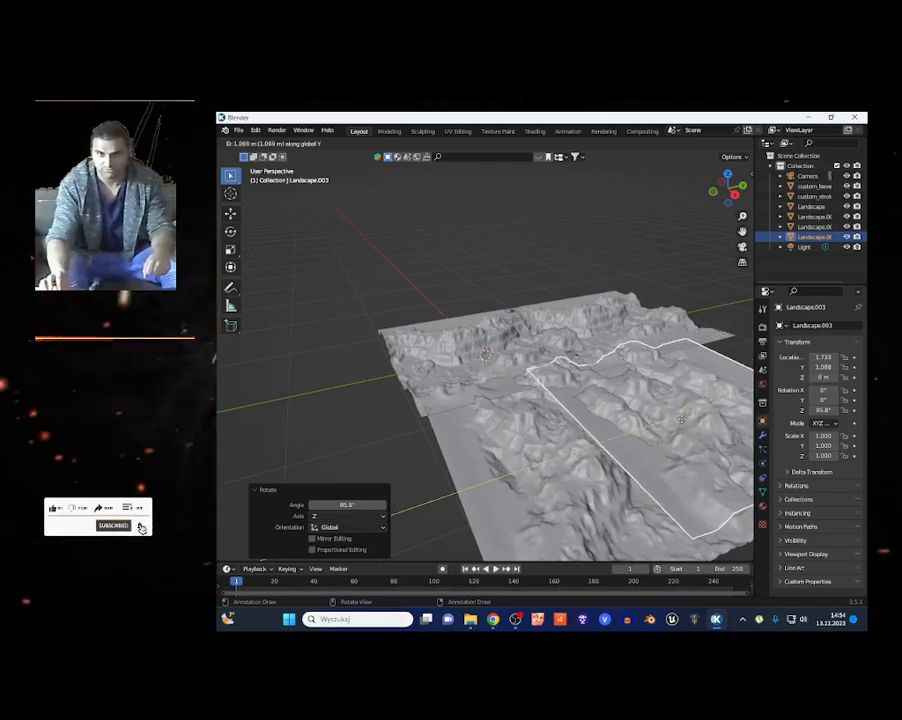
pyautogui.click(647, 430)
pyautogui.scroll(-4, 555, 411)
pyautogui.scroll(4, 372, 426)
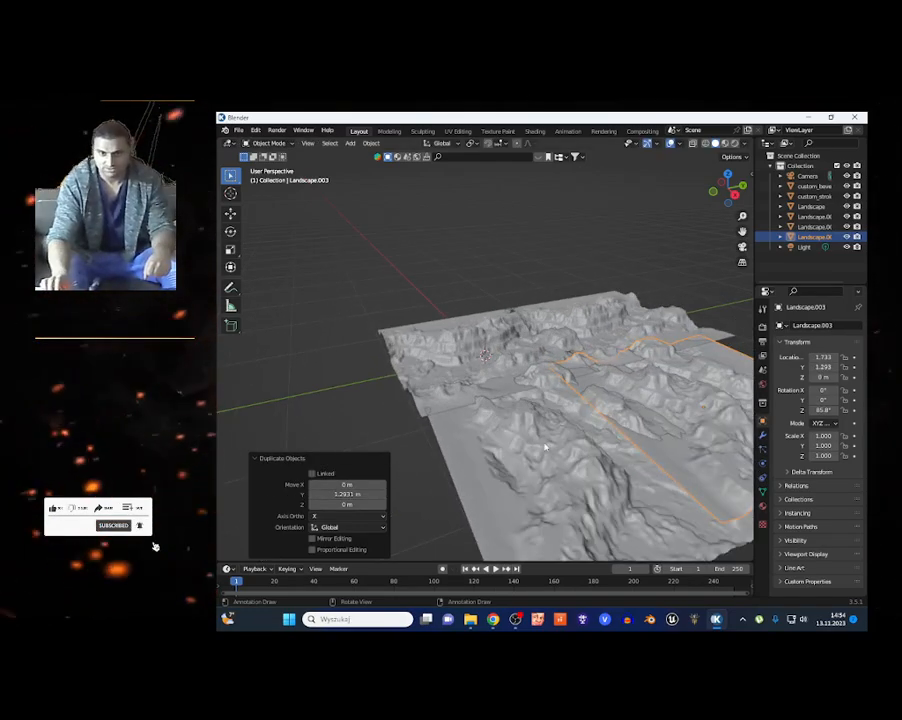
pyautogui.scroll(2, 544, 447)
pyautogui.scroll(-5, 546, 460)
pyautogui.scroll(3, 552, 472)
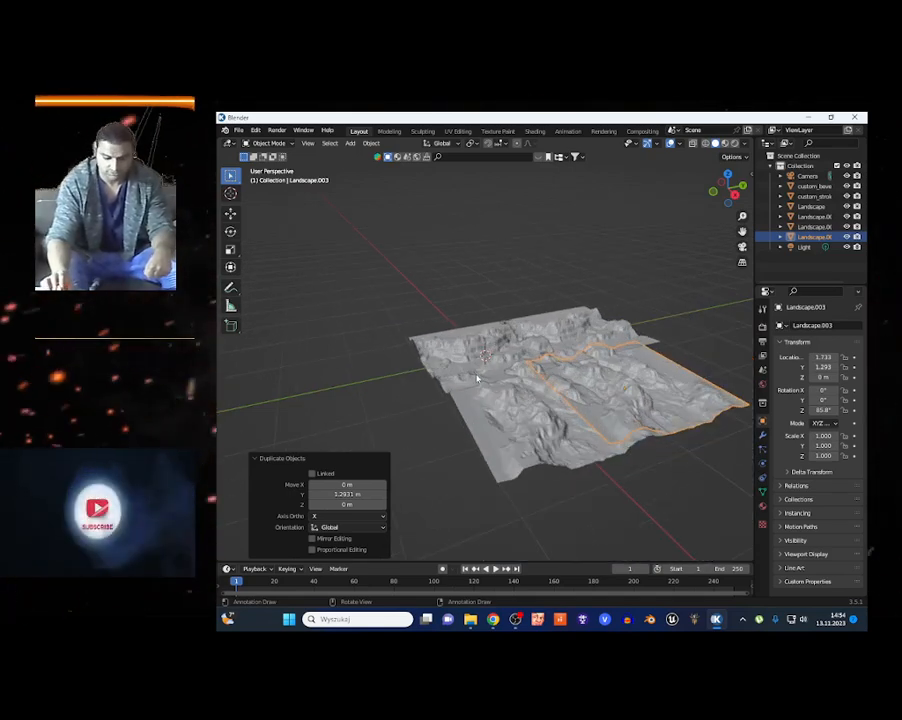
# Look through the camera and use Walk Navigation to bring it close above the landscape tiles
pyautogui.press('KP_0')
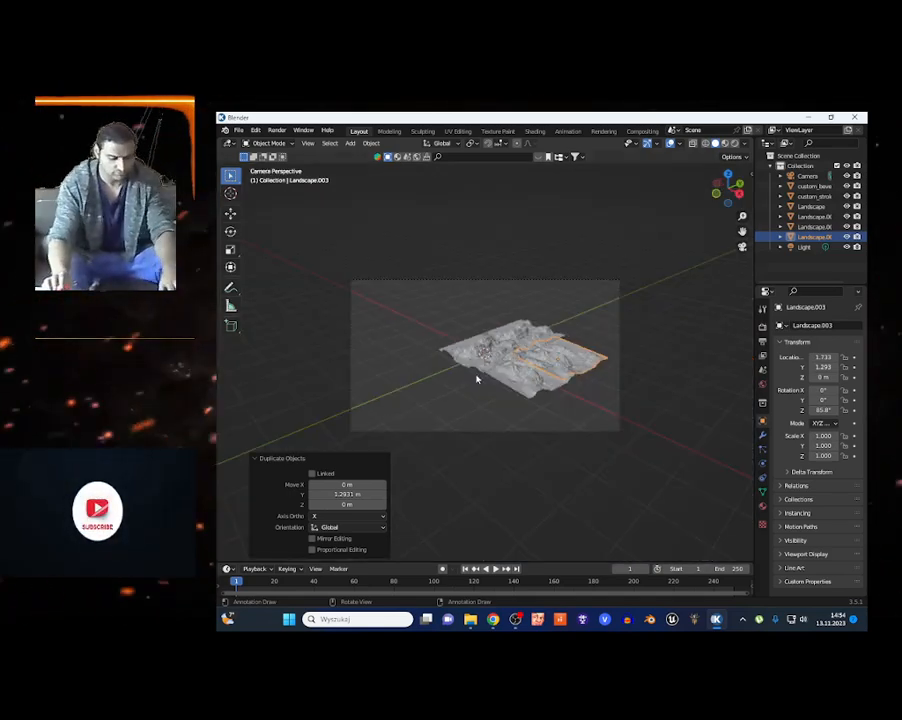
pyautogui.click(309, 143)
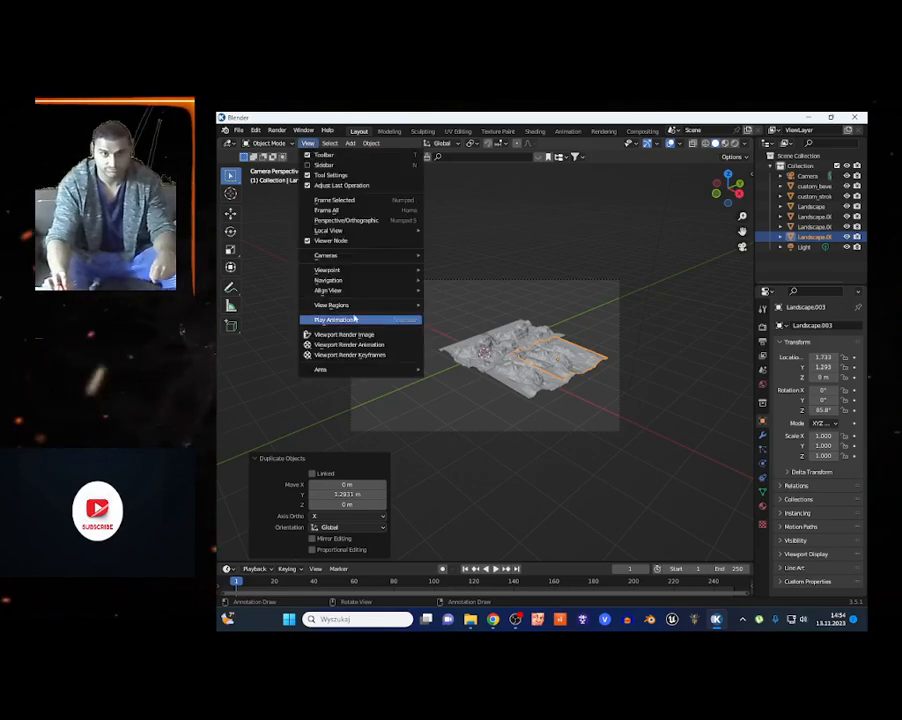
pyautogui.moveTo(416, 283)
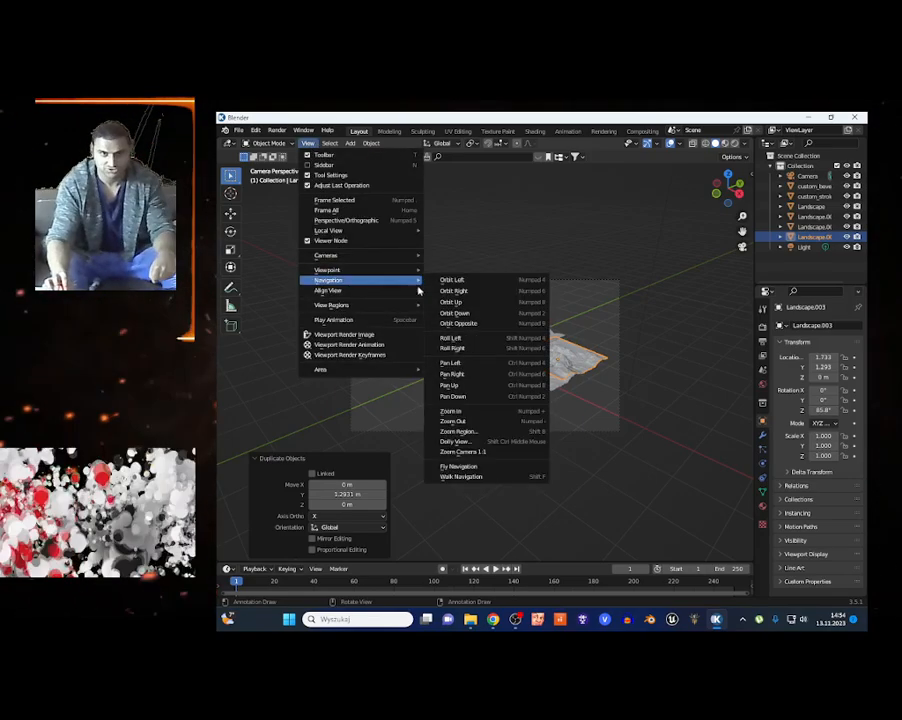
pyautogui.rightClick(462, 478)
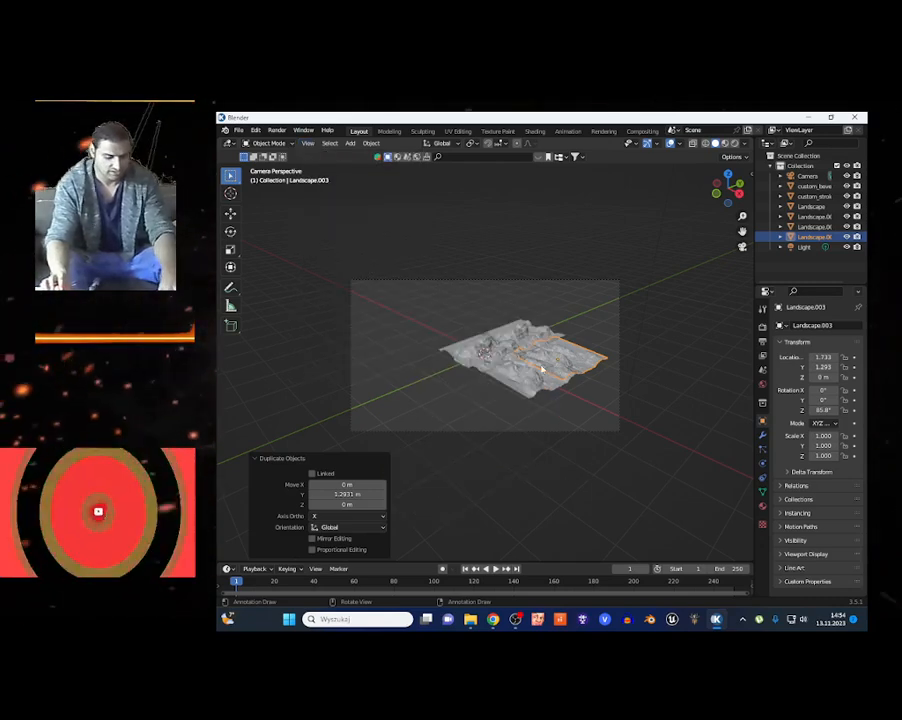
pyautogui.hotkey('shift', '`')
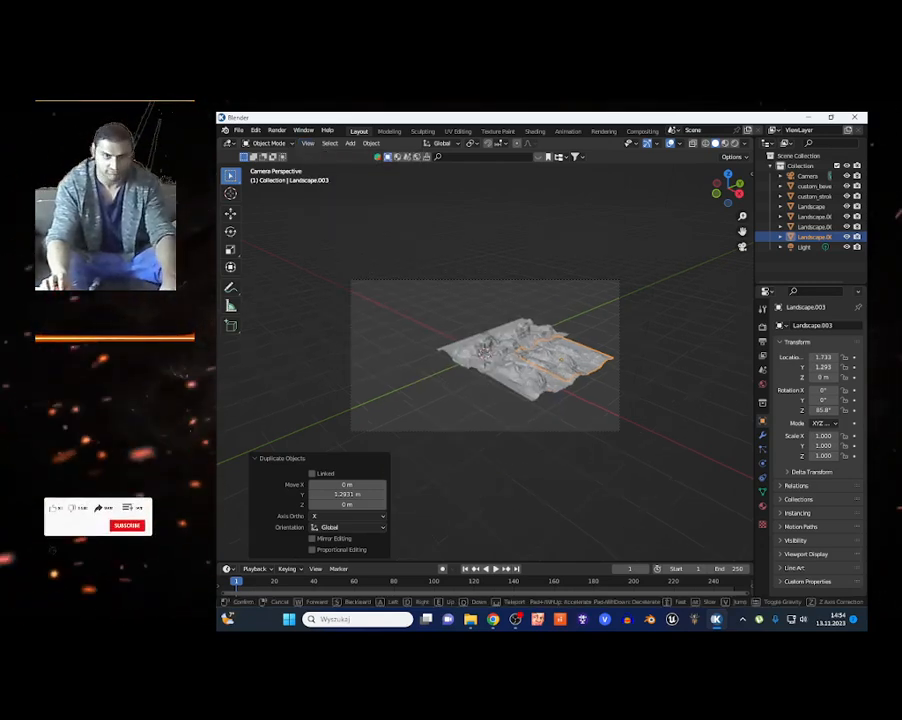
pyautogui.press('w')
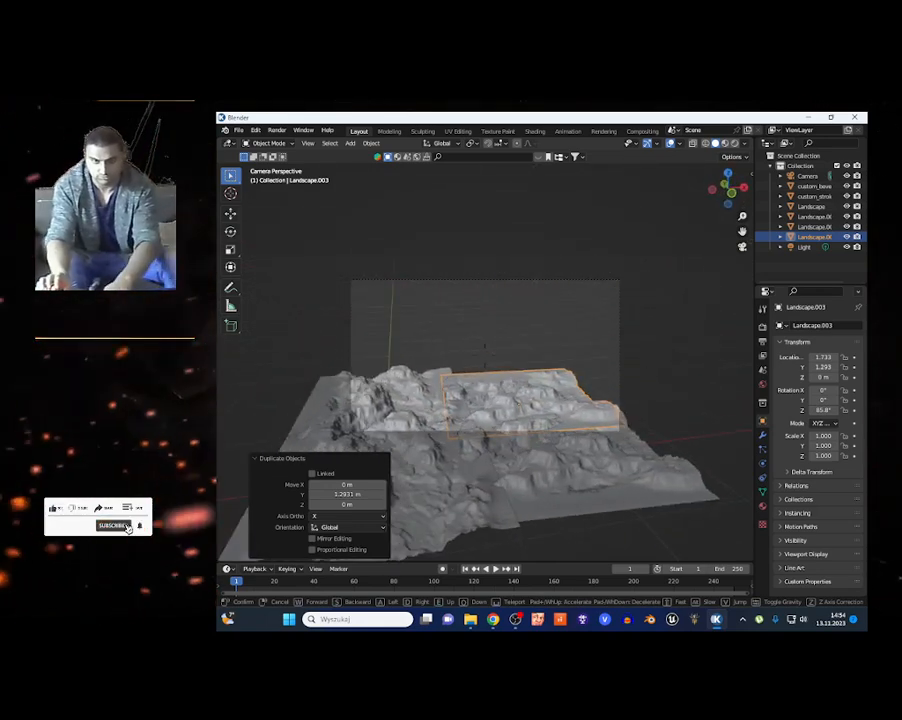
pyautogui.click(541, 369)
pyautogui.press('KP_0')
pyautogui.press('KP_0')
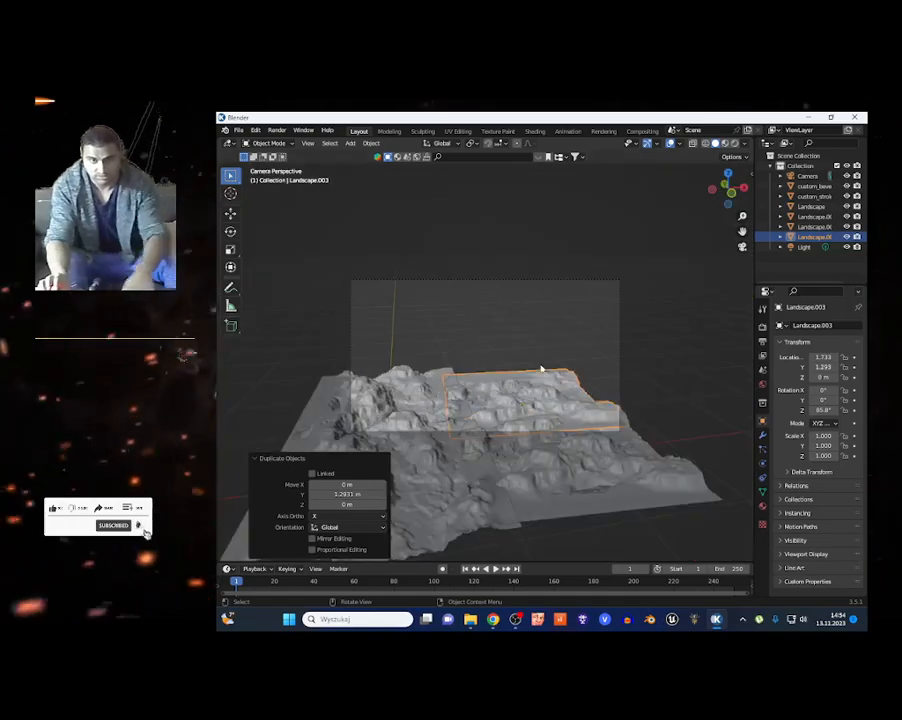
# Walk the camera further in and lower it to frame the canyon cliffs near the horizon
pyautogui.hotkey('shift', '`')
pyautogui.press('w')
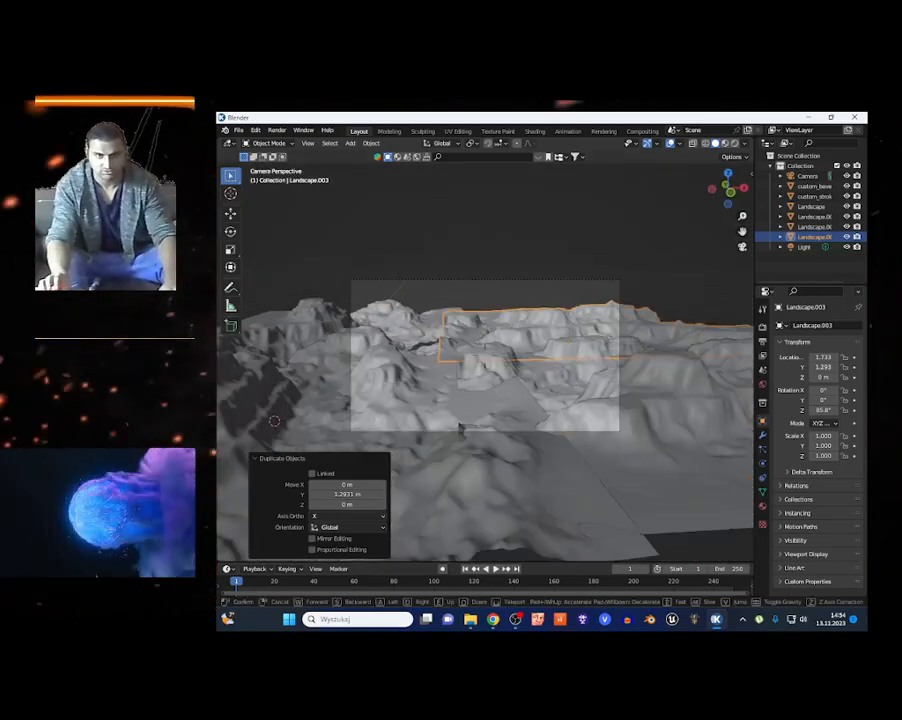
pyautogui.press('q')
pyautogui.press('e')
pyautogui.press('q')
pyautogui.press('e')
pyautogui.press('q')
pyautogui.press('d')
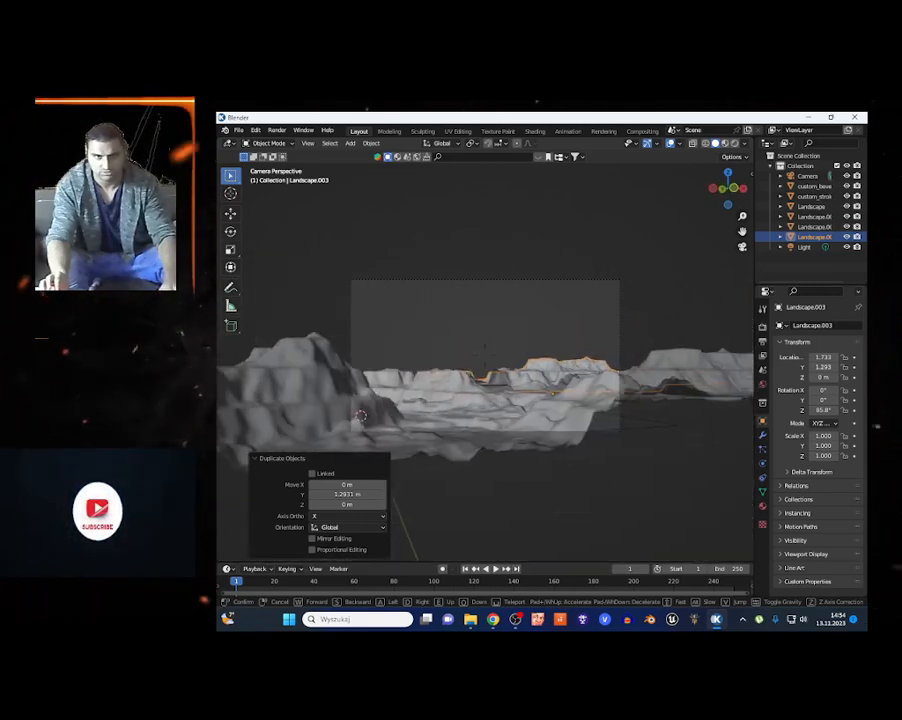
pyautogui.click(520, 356)
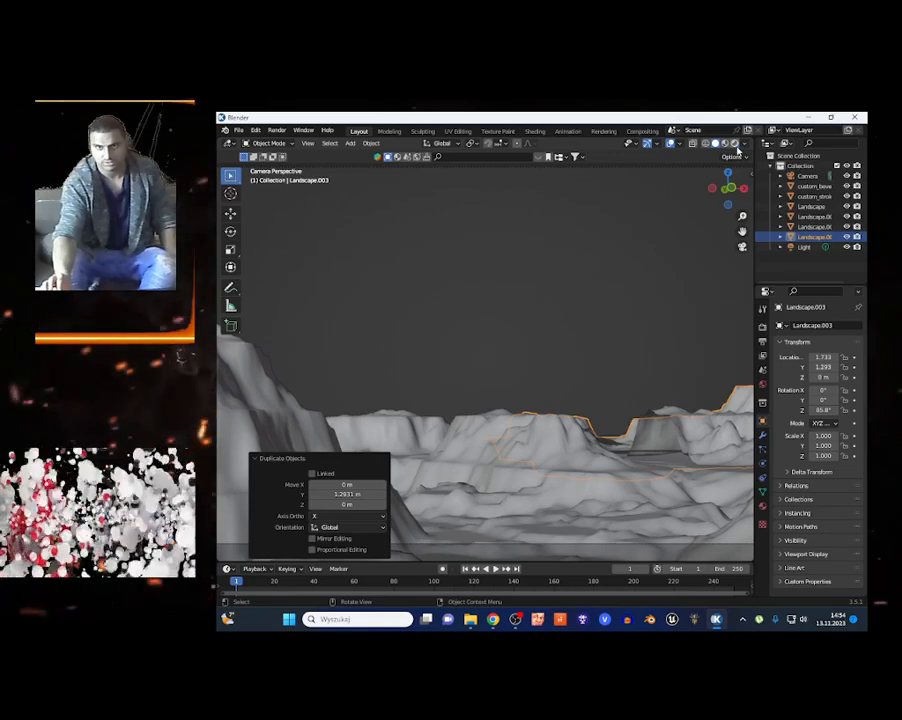
# Switch the viewport to rendered shading with the whole camera frame in sight
pyautogui.click(735, 144)
pyautogui.scroll(-3, 540, 455)
pyautogui.click(481, 368)
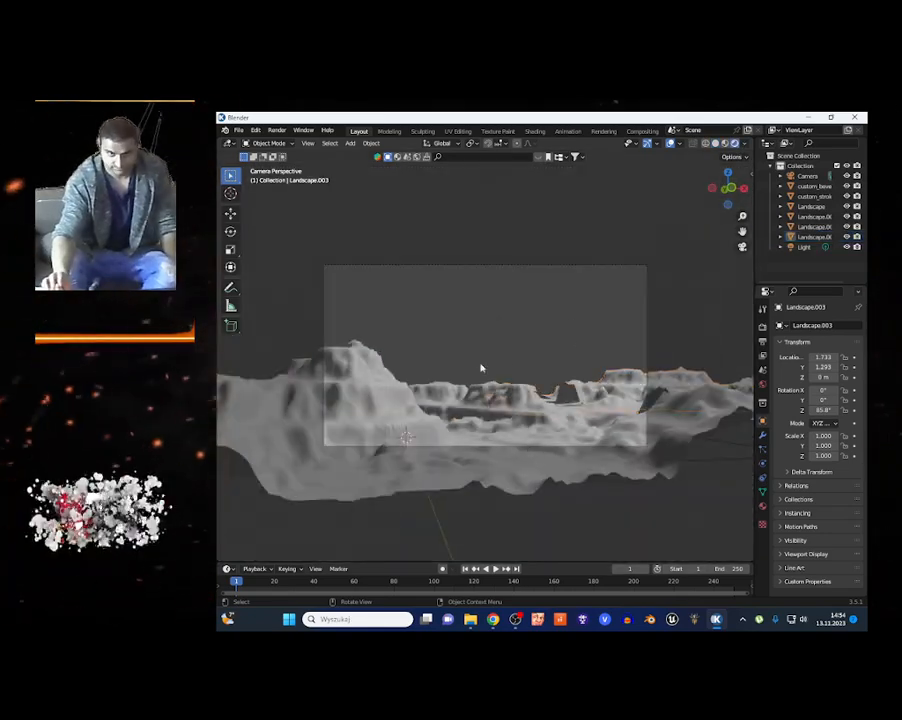
# Enlarge the timeline area, turn it into the Shader Editor and set its shader type to World
pyautogui.moveTo(407, 561); pyautogui.dragTo(407, 421)
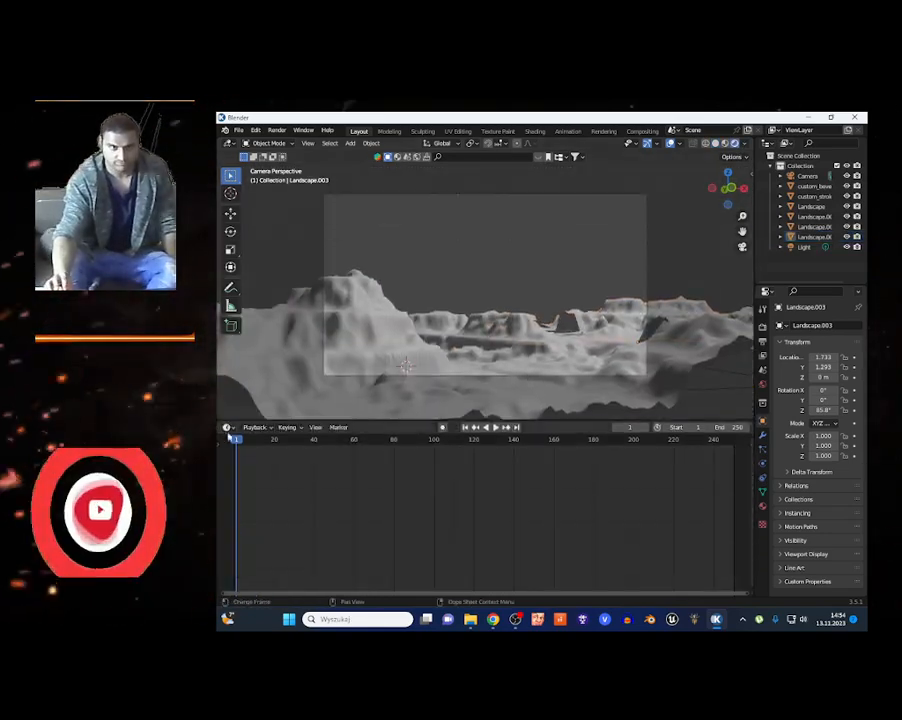
pyautogui.click(229, 427)
pyautogui.click(250, 522)
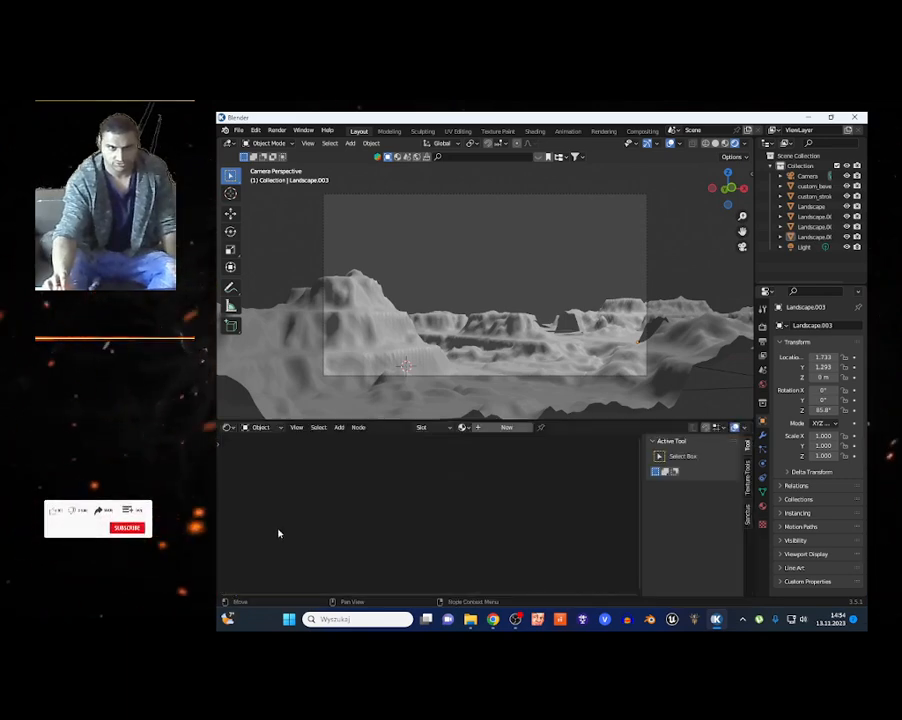
pyautogui.click(270, 427)
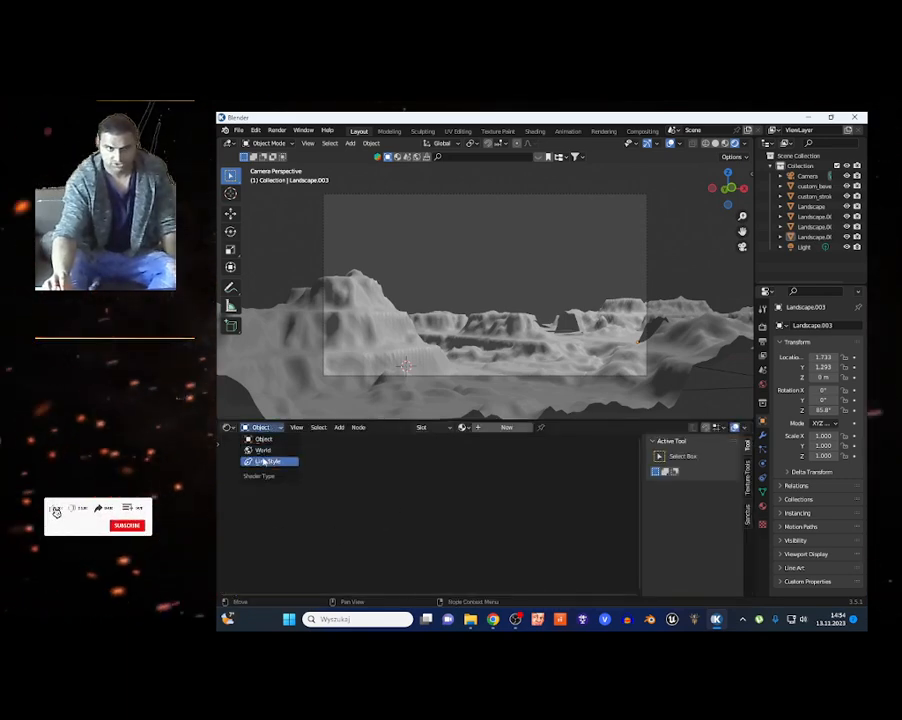
pyautogui.click(266, 451)
pyautogui.click(259, 427)
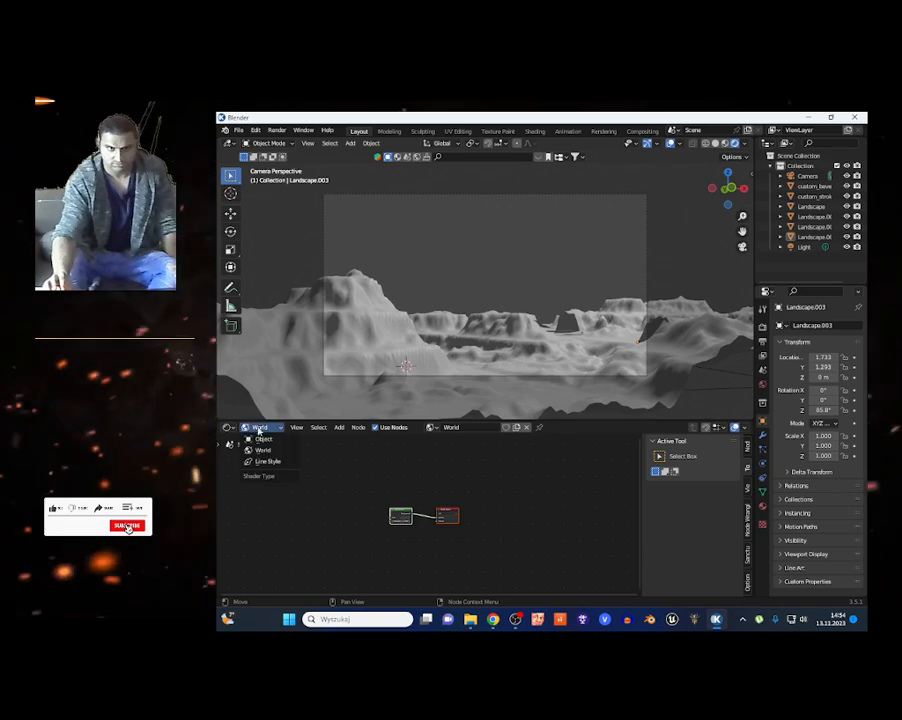
pyautogui.click(259, 448)
pyautogui.scroll(4, 359, 527)
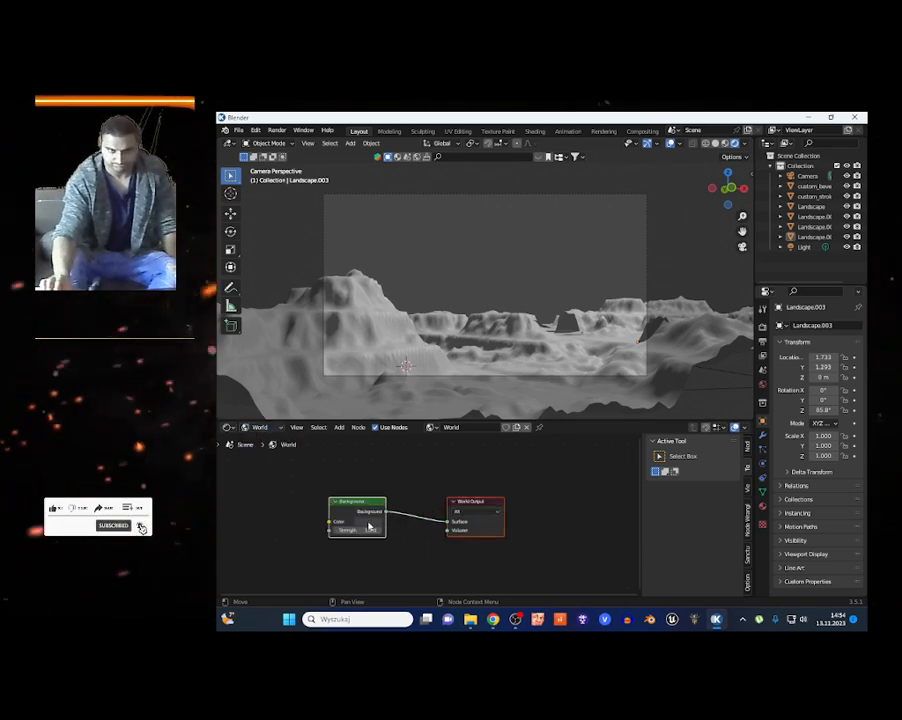
# Disconnect the Background node from the World Output, move it aside and add a Noise Texture node
pyautogui.moveTo(446, 522); pyautogui.dragTo(256, 539)
pyautogui.click(376, 501)
pyautogui.hotkey('shift', 'a')
pyautogui.write('noi')
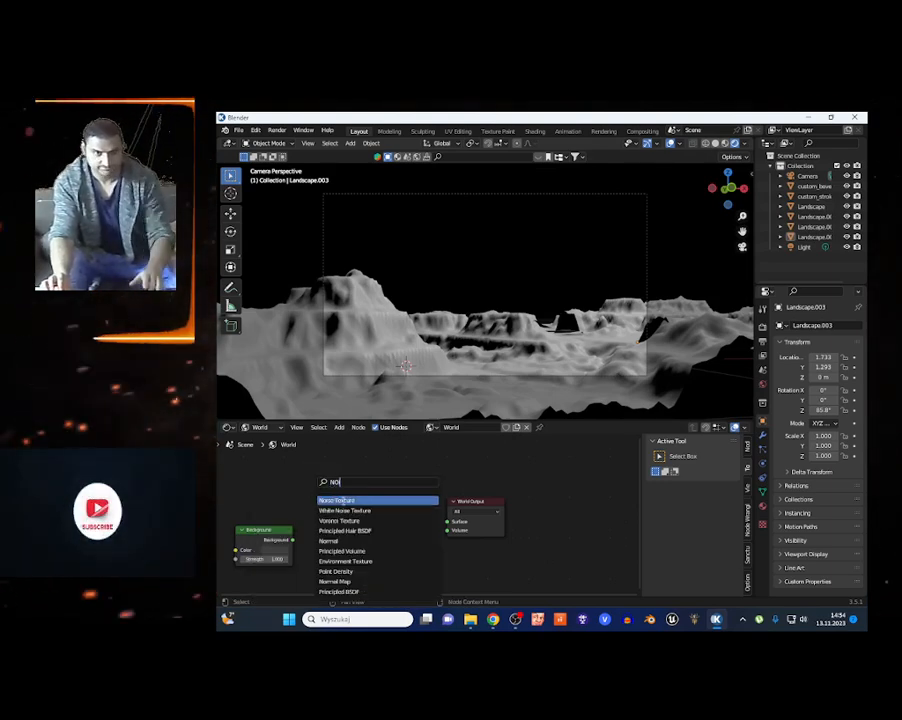
pyautogui.press('Return')
pyautogui.click(351, 504)
# Add a Bright/Contrast node beside the Noise Texture node
pyautogui.hotkey('shift', 'a')
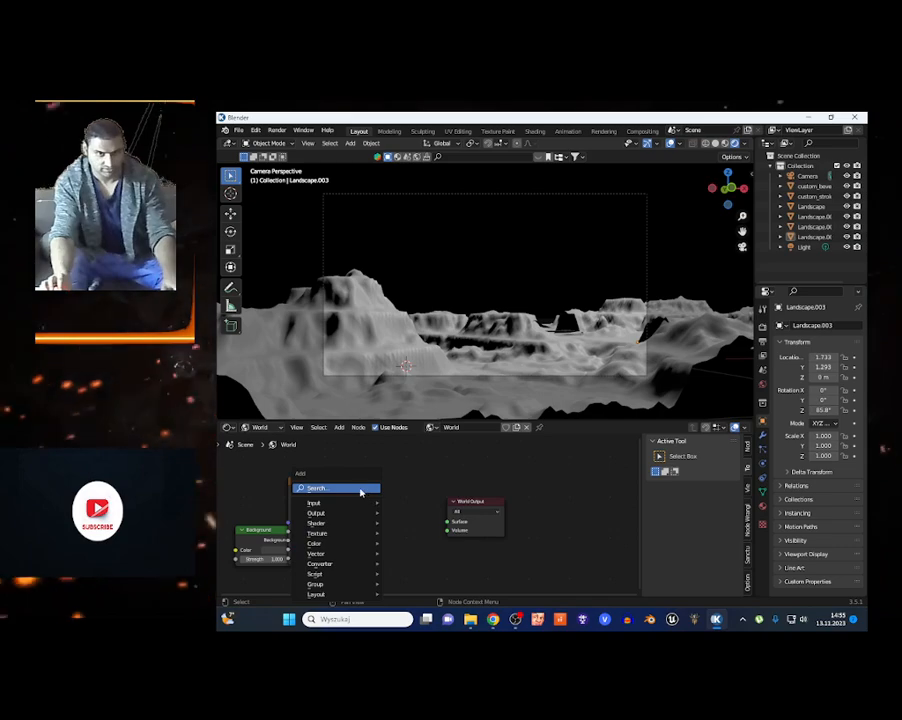
pyautogui.click(360, 486)
pyautogui.write('contr')
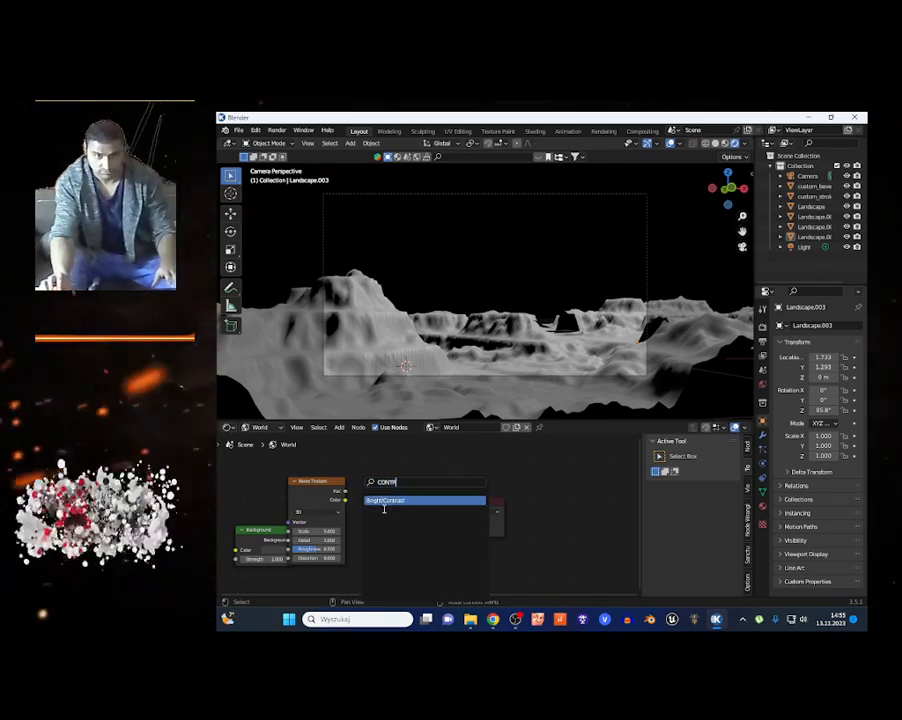
pyautogui.press('Return')
pyautogui.click(421, 517)
# Add a ColorRamp node between the Bright/Contrast and World Output nodes
pyautogui.hotkey('shift', 'a')
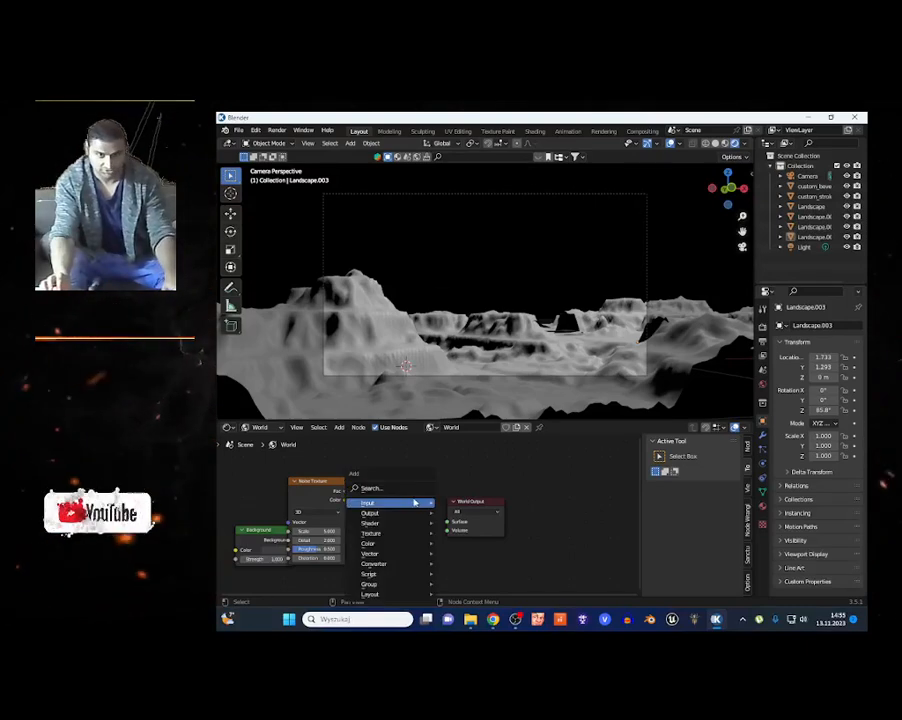
pyautogui.click(396, 487)
pyautogui.write('col')
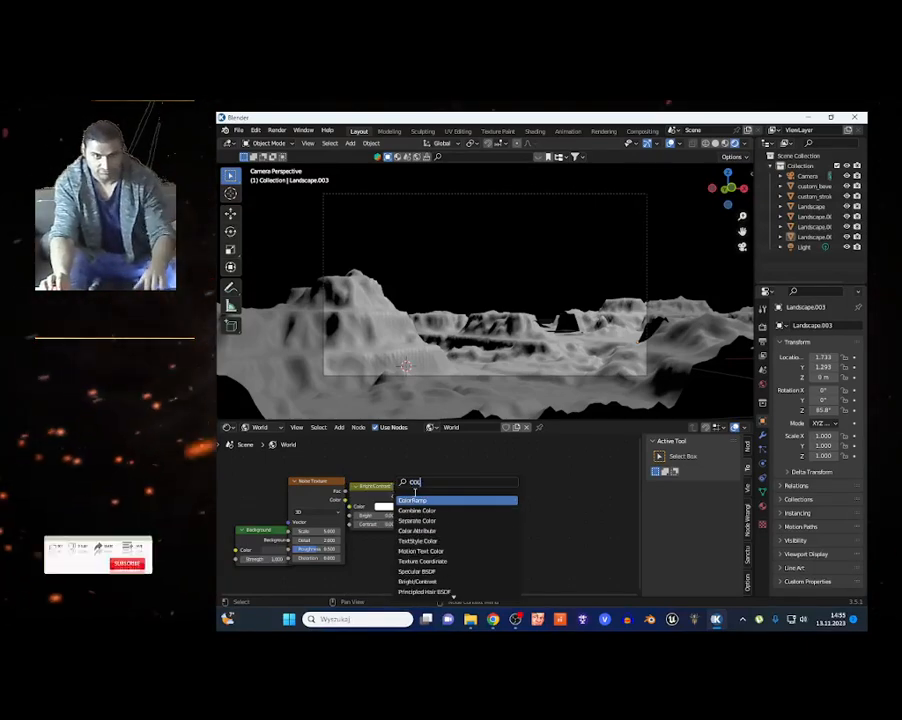
pyautogui.click(417, 499)
pyautogui.click(421, 501)
# Link the ColorRamp's Color to the World Output's Surface and the Bright/Contrast output to the ColorRamp's Fac
pyautogui.moveTo(497, 532); pyautogui.dragTo(588, 520)
pyautogui.moveTo(453, 506); pyautogui.dragTo(538, 510)
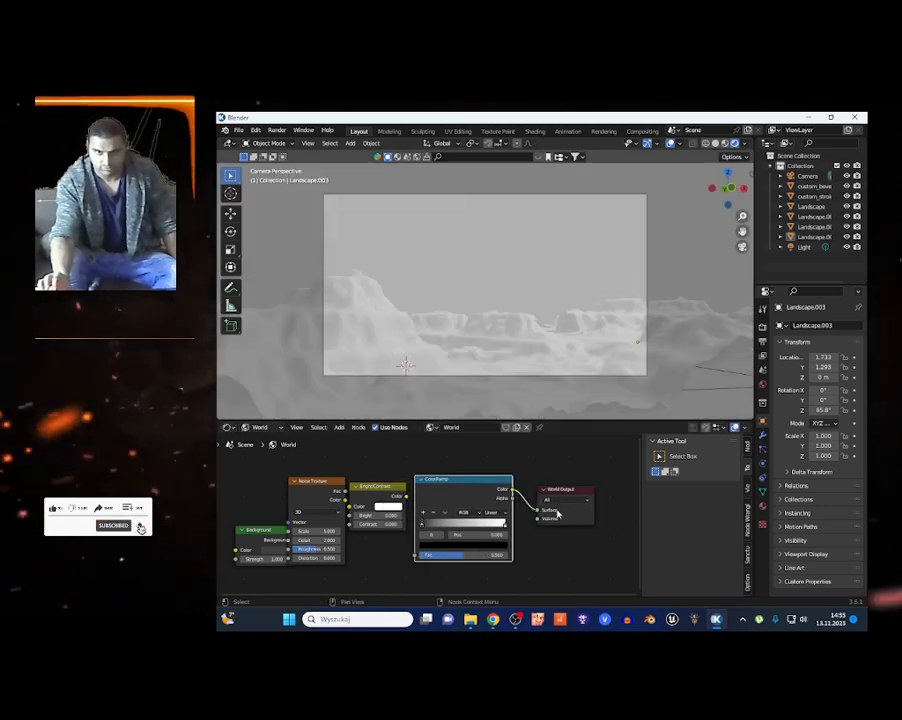
pyautogui.moveTo(372, 498); pyautogui.dragTo(420, 555)
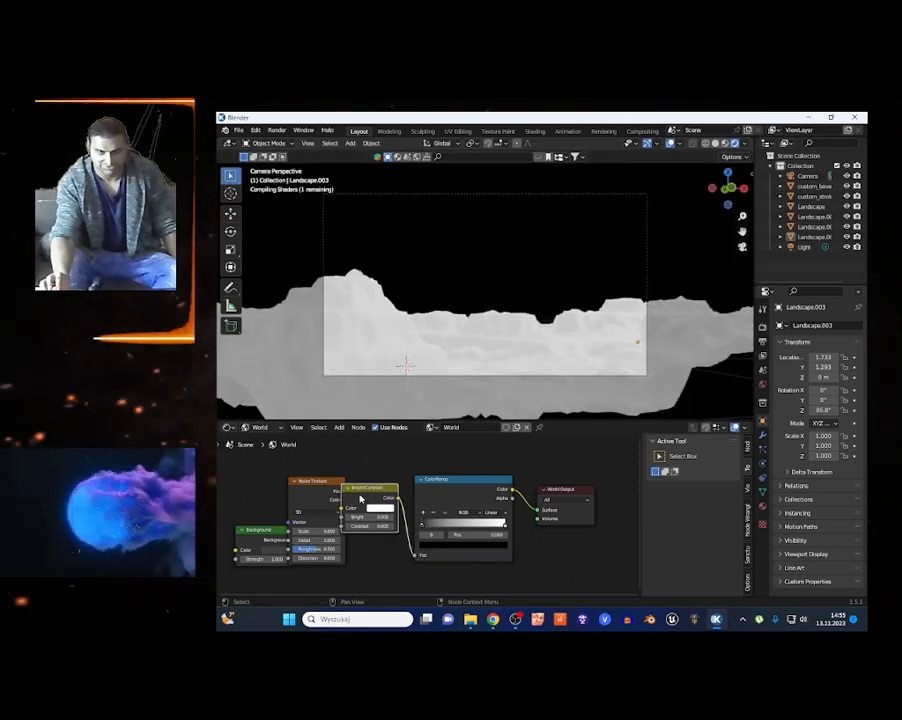
# Space out the overlapping world nodes and link the Noise Texture's Fac to the Bright/Contrast node's Color input
pyautogui.moveTo(310, 497); pyautogui.dragTo(284, 500)
pyautogui.moveTo(232, 461); pyautogui.dragTo(601, 560)
pyautogui.moveTo(367, 498); pyautogui.dragTo(433, 501)
pyautogui.click(337, 518)
pyautogui.moveTo(311, 542); pyautogui.dragTo(222, 546)
pyautogui.scroll(5, 317, 512)
pyautogui.moveTo(364, 489); pyautogui.dragTo(410, 510)
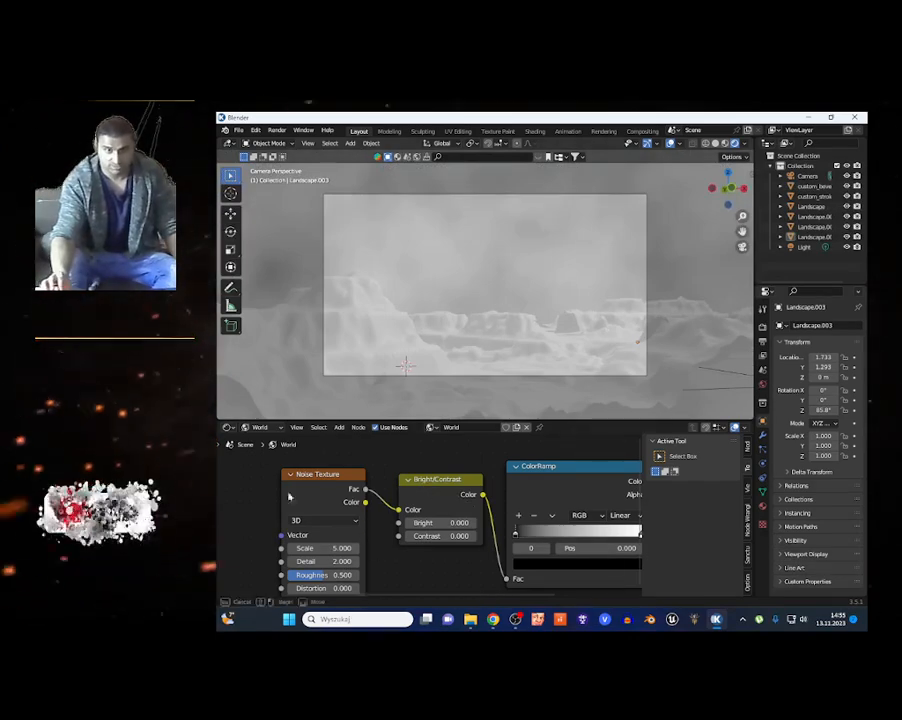
# Set the Noise Texture scale to 215.4 and give the Bright/Contrast node a Bright of -3.2 and Contrast of 15.4
pyautogui.moveTo(336, 507); pyautogui.dragTo(351, 470, button='middle')
pyautogui.moveTo(330, 511); pyautogui.dragTo(423, 511)
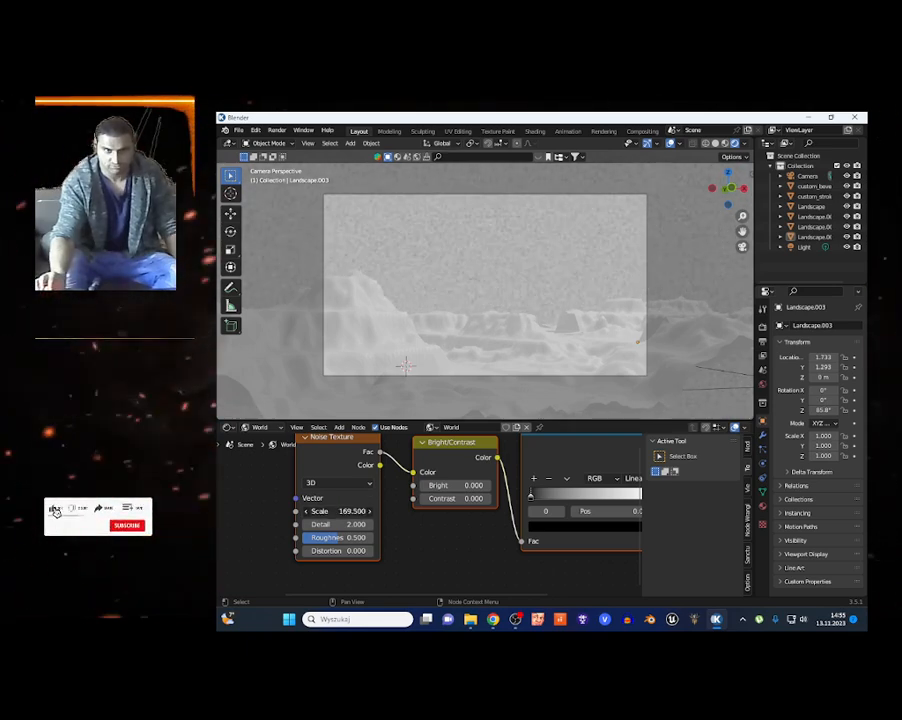
pyautogui.scroll(3, 477, 493)
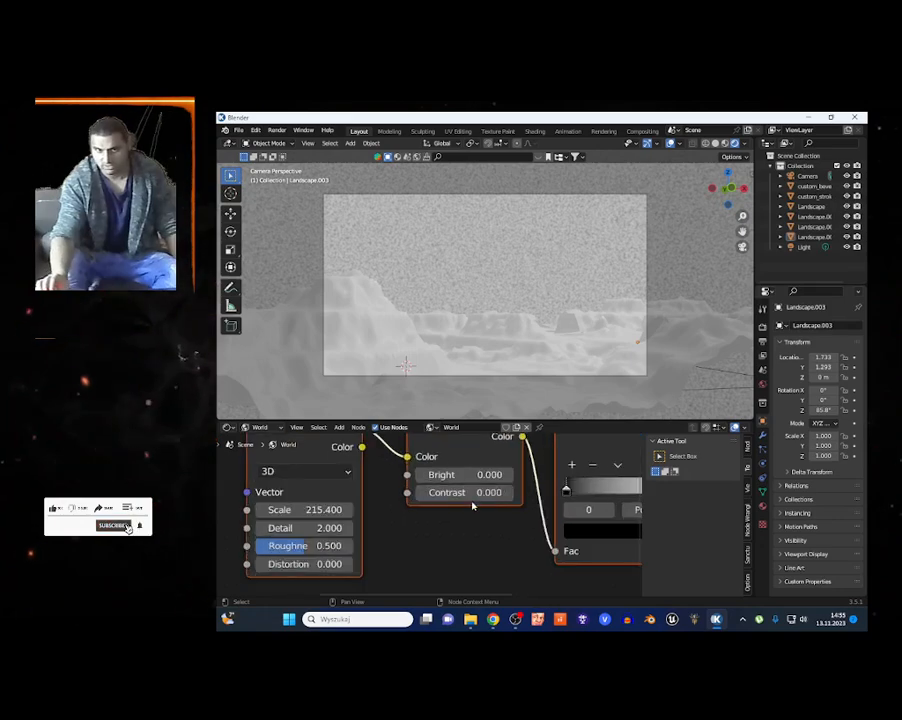
pyautogui.moveTo(471, 488)
pyautogui.mouseDown()
pyautogui.moveTo(515, 488)
pyautogui.moveTo(448, 468)
pyautogui.moveTo(474, 468)
pyautogui.moveTo(460, 468)
pyautogui.mouseUp()
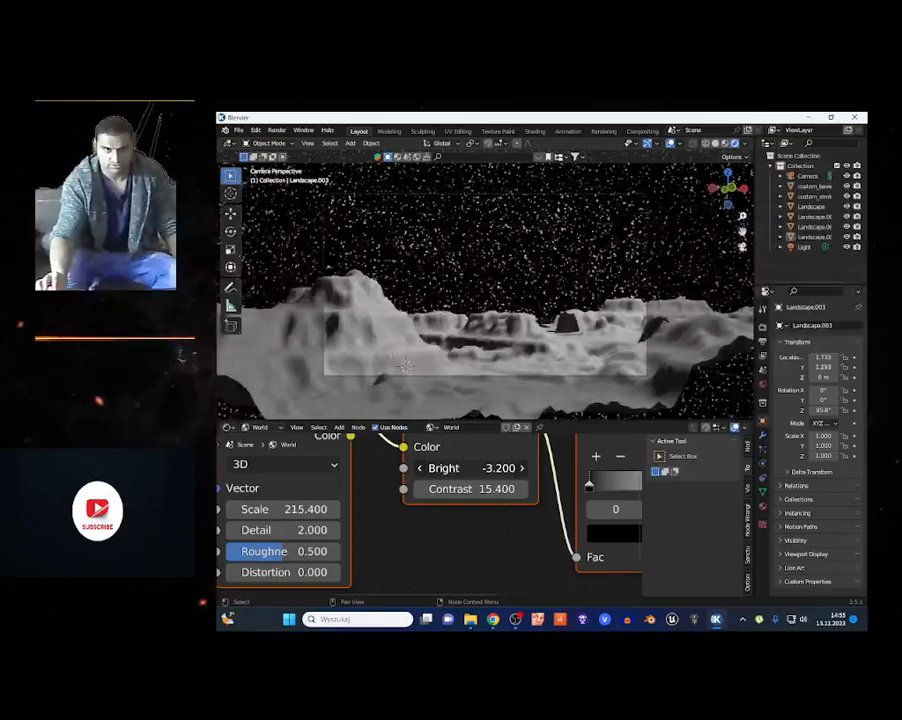
# Change the ColorRamp's white end stop to bright green to colour the stars
pyautogui.scroll(-5, 484, 535)
pyautogui.scroll(3, 484, 535)
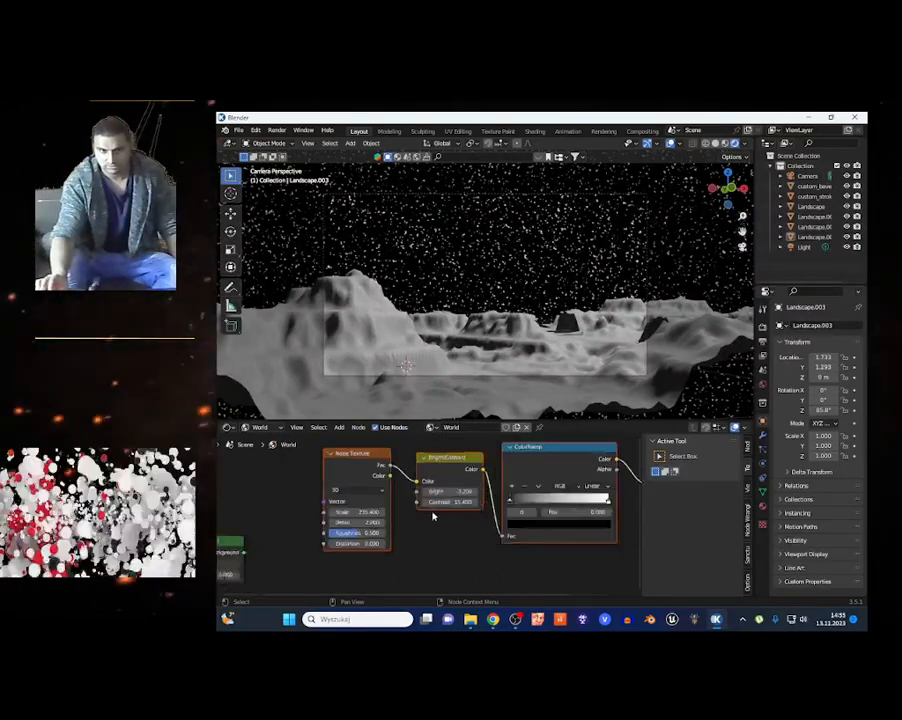
pyautogui.keyDown('ctrl'); pyautogui.scroll(-4, 320, 445); pyautogui.keyUp('ctrl')
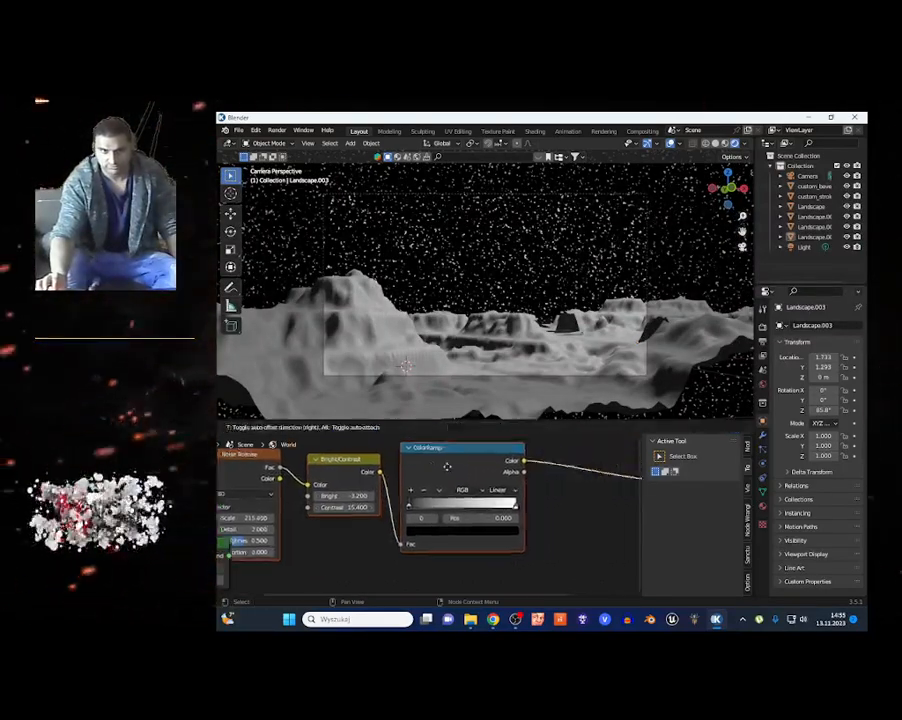
pyautogui.scroll(3, 373, 420)
pyautogui.scroll(-2, 393, 466)
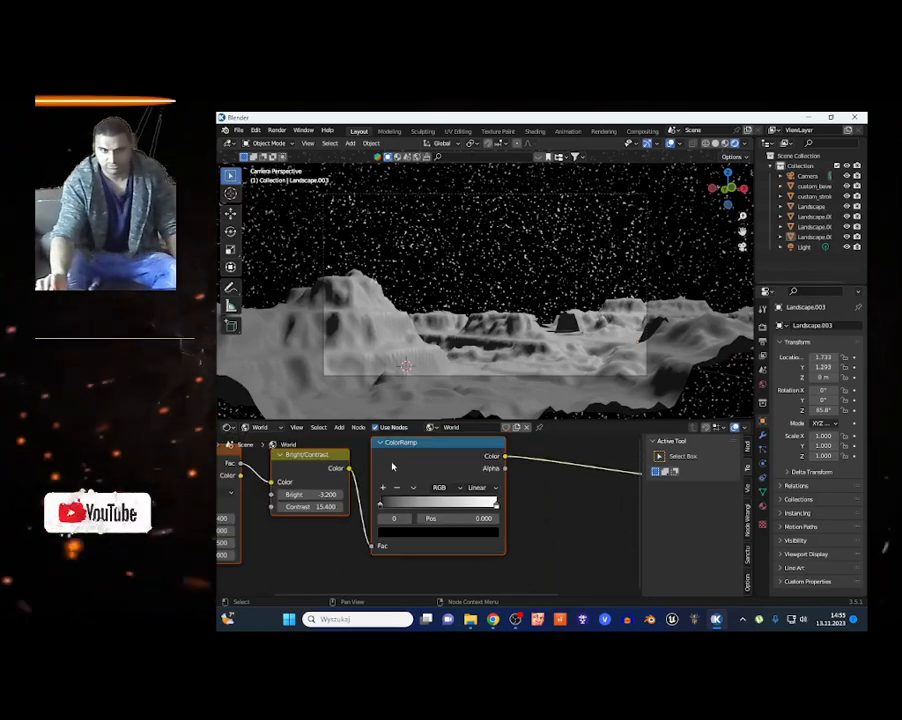
pyautogui.click(495, 505)
pyautogui.click(474, 537)
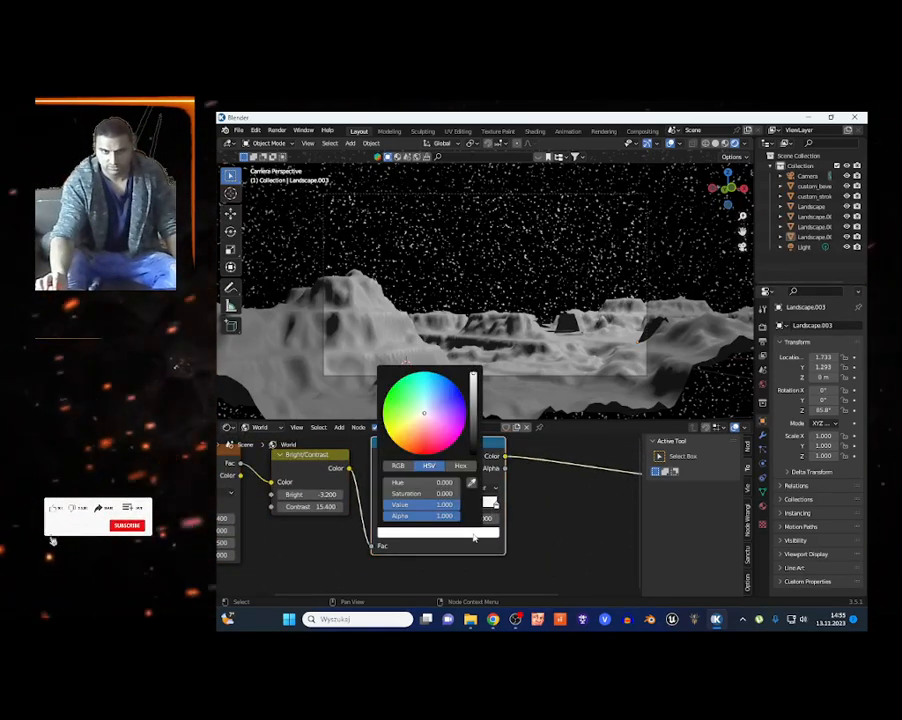
pyautogui.click(393, 397)
pyautogui.scroll(-3, 281, 485)
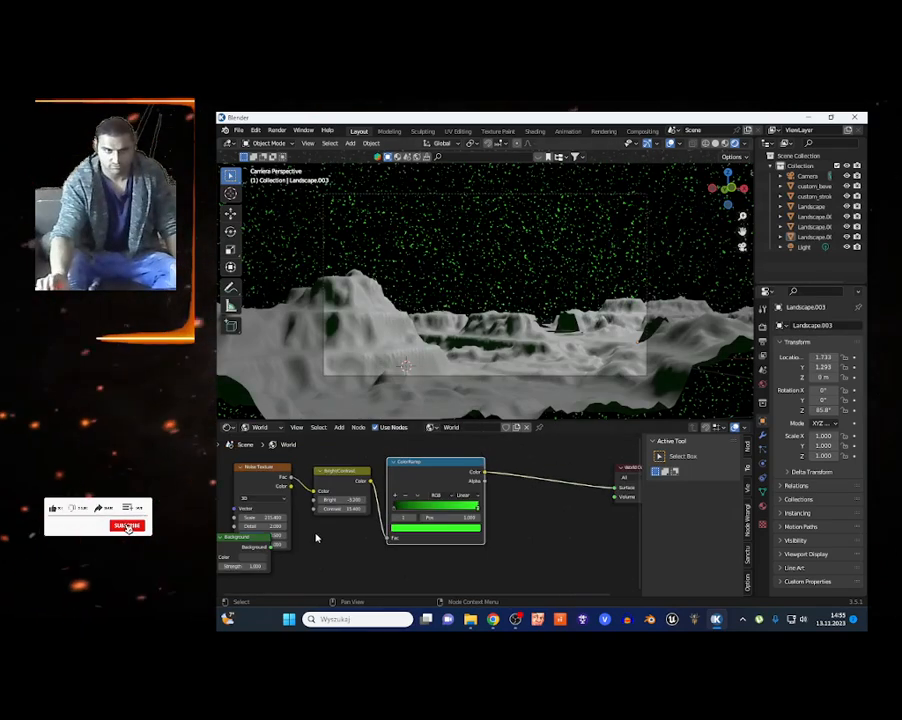
# Move the Background node clear of the Noise Texture, then switch the noise to 4D with W set to 3.9
pyautogui.moveTo(281, 532); pyautogui.dragTo(219, 558)
pyautogui.moveTo(259, 487); pyautogui.dragTo(678, 578)
pyautogui.scroll(6, 269, 482)
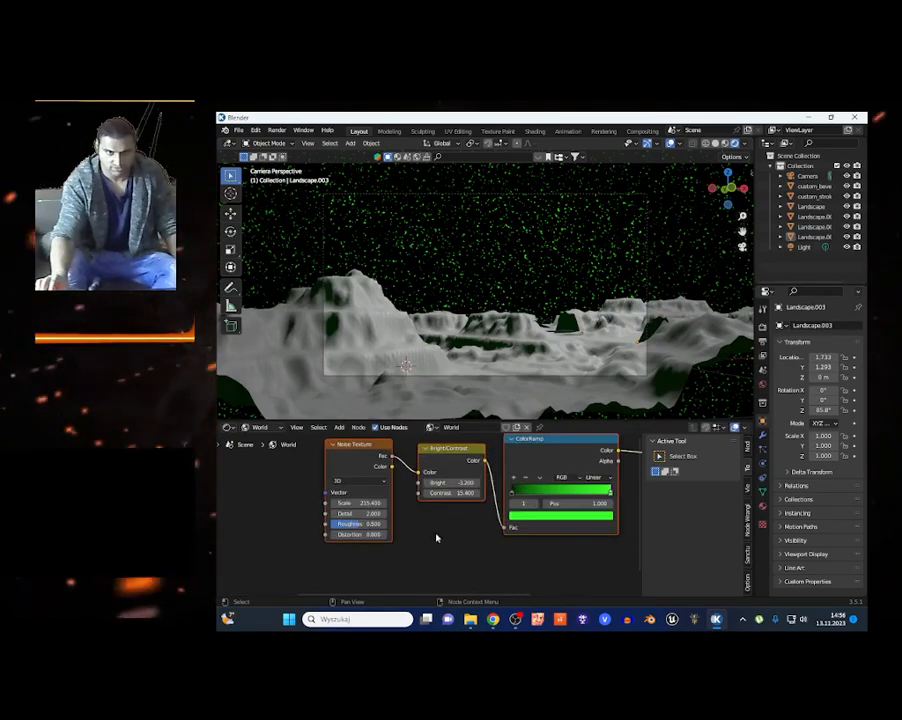
pyautogui.click(324, 469)
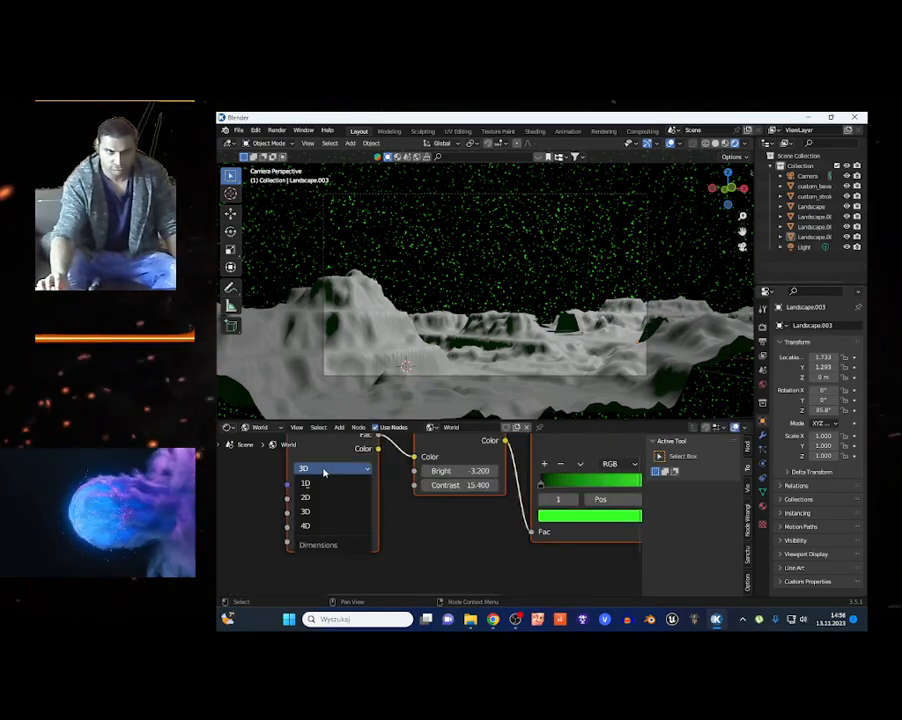
pyautogui.click(312, 525)
pyautogui.moveTo(333, 499); pyautogui.dragTo(294, 499)
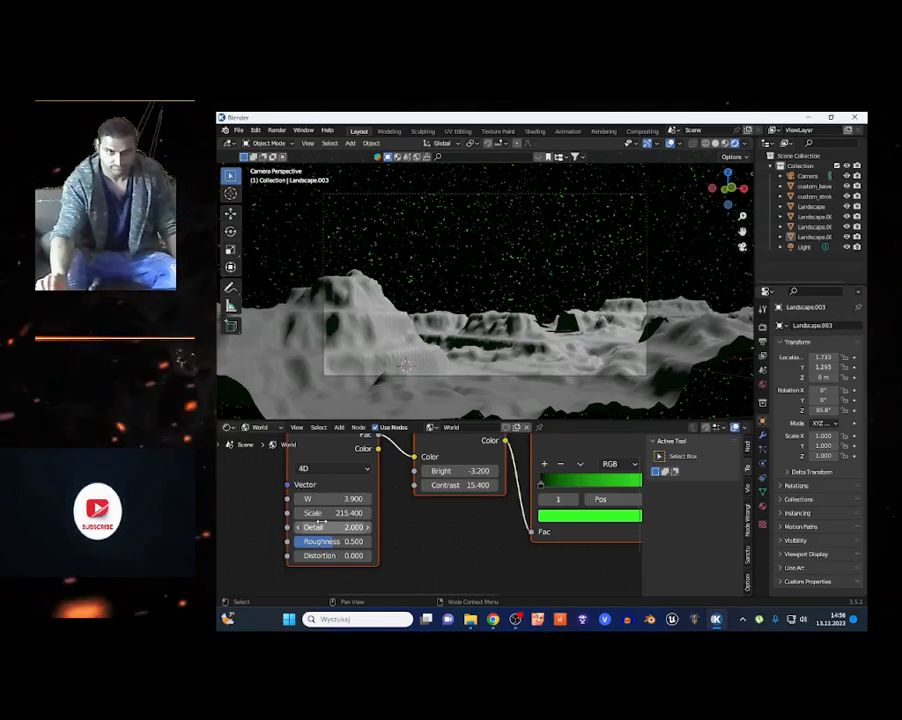
# Set the Noise Texture's roughness to 0.708, distortion to -1.1, scale to 204.4 and detail to 7.3
pyautogui.scroll(3, 300, 546)
pyautogui.moveTo(307, 548)
pyautogui.mouseDown()
pyautogui.moveTo(345, 548)
pyautogui.moveTo(345, 566)
pyautogui.moveTo(308, 566)
pyautogui.mouseUp()
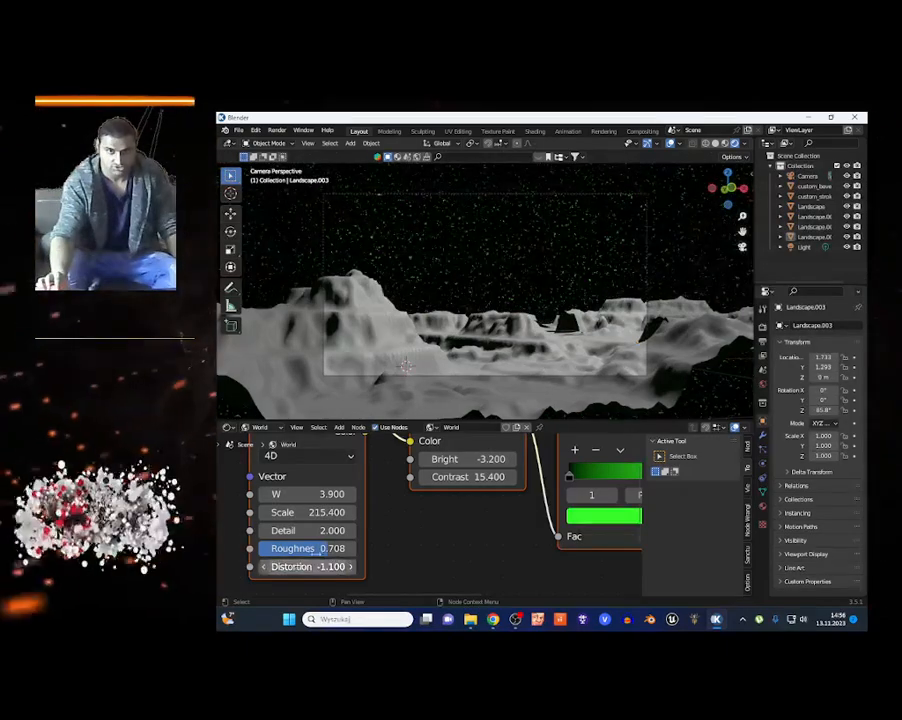
pyautogui.moveTo(305, 512); pyautogui.dragTo(355, 530)
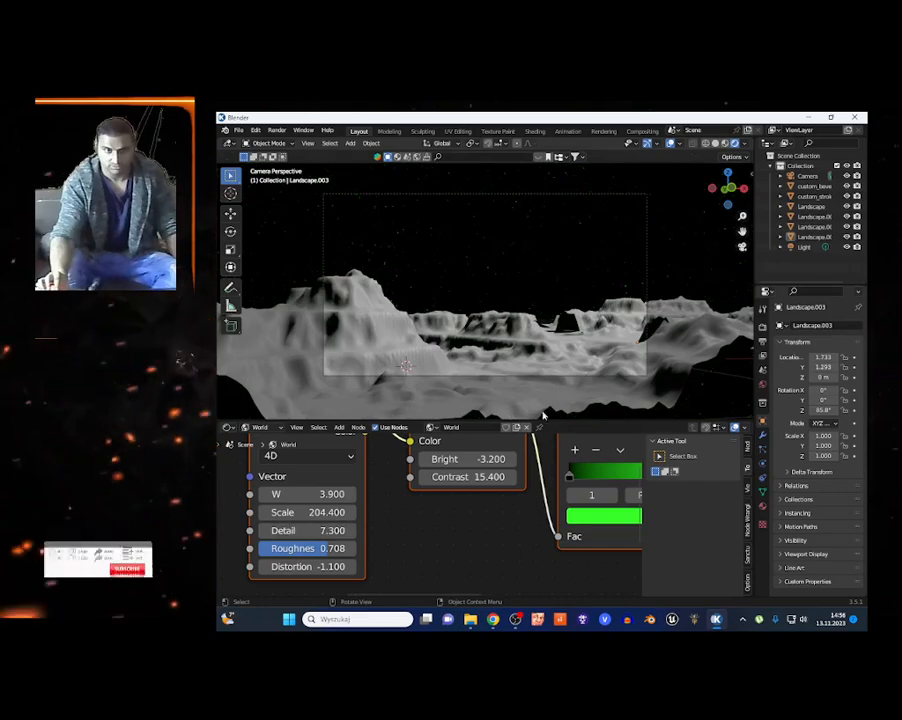
# Raise the Bright value of the Bright/Contrast node to fill the sky with denser green stars
pyautogui.scroll(-2, 532, 392)
pyautogui.scroll(-7, 432, 517)
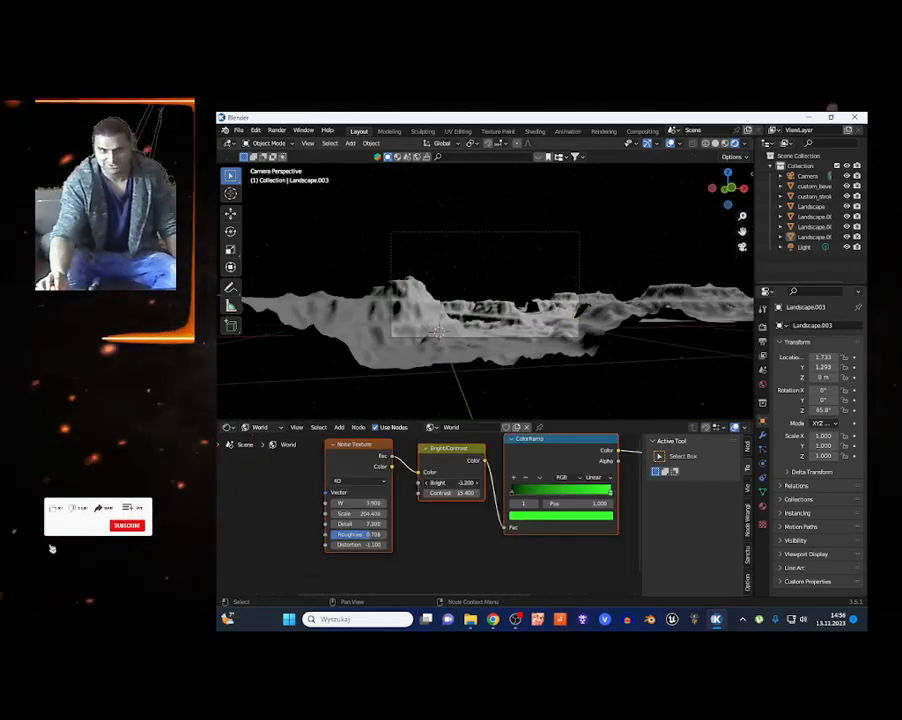
pyautogui.moveTo(451, 482)
pyautogui.mouseDown()
pyautogui.moveTo(478, 482)
pyautogui.moveTo(466, 482)
pyautogui.mouseUp()
pyautogui.scroll(-2, 424, 539)
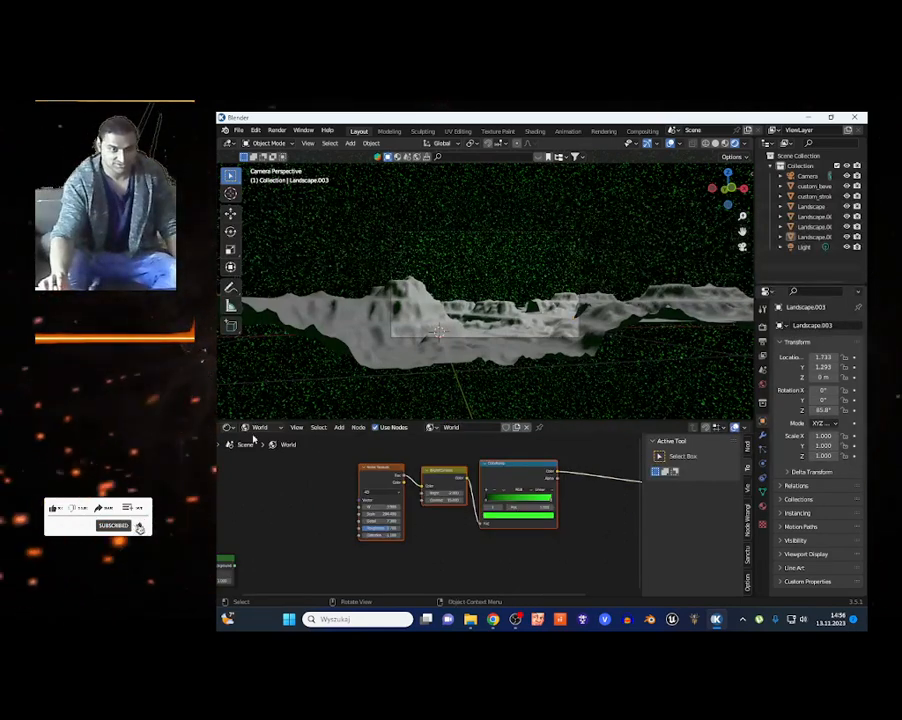
# Switch the Shader Editor from World to Object shading and select the main Landscape tile
pyautogui.click(259, 427)
pyautogui.click(262, 439)
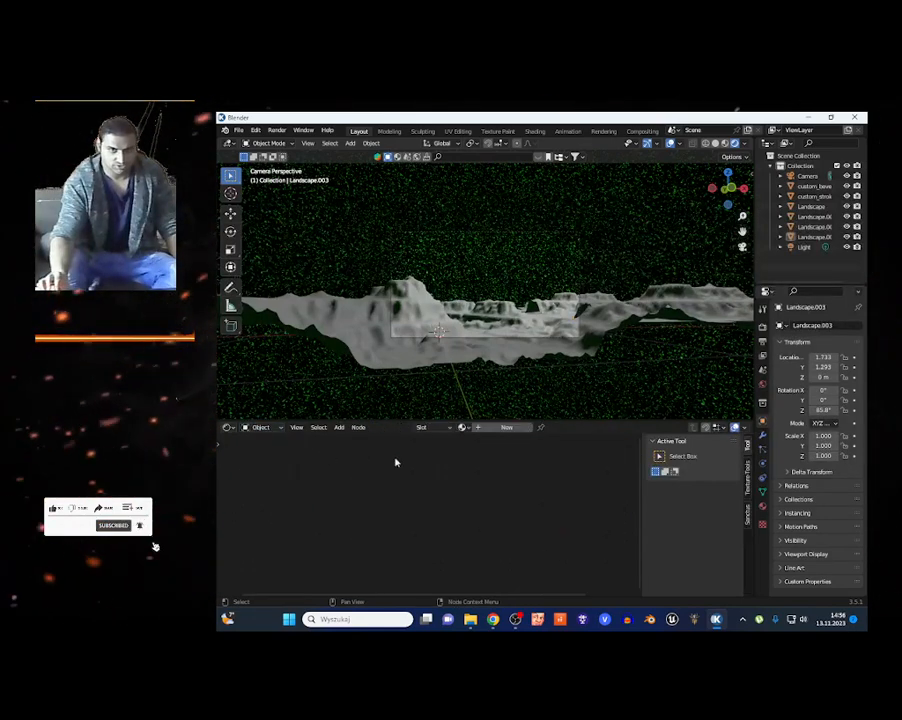
pyautogui.scroll(2, 405, 336)
pyautogui.click(434, 343)
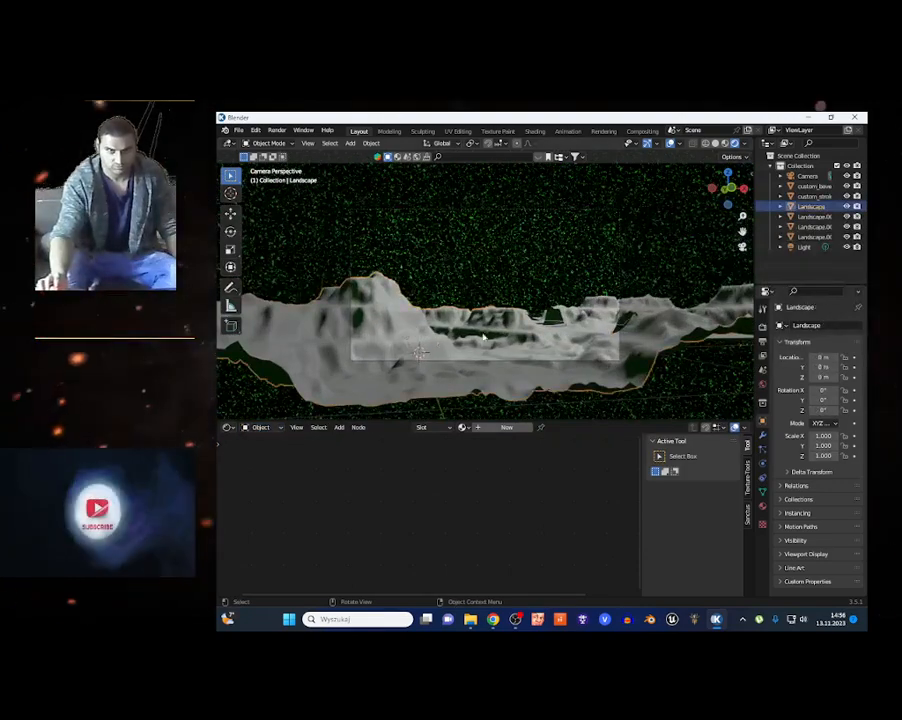
pyautogui.moveTo(365, 363); pyautogui.dragTo(432, 194, button='middle')
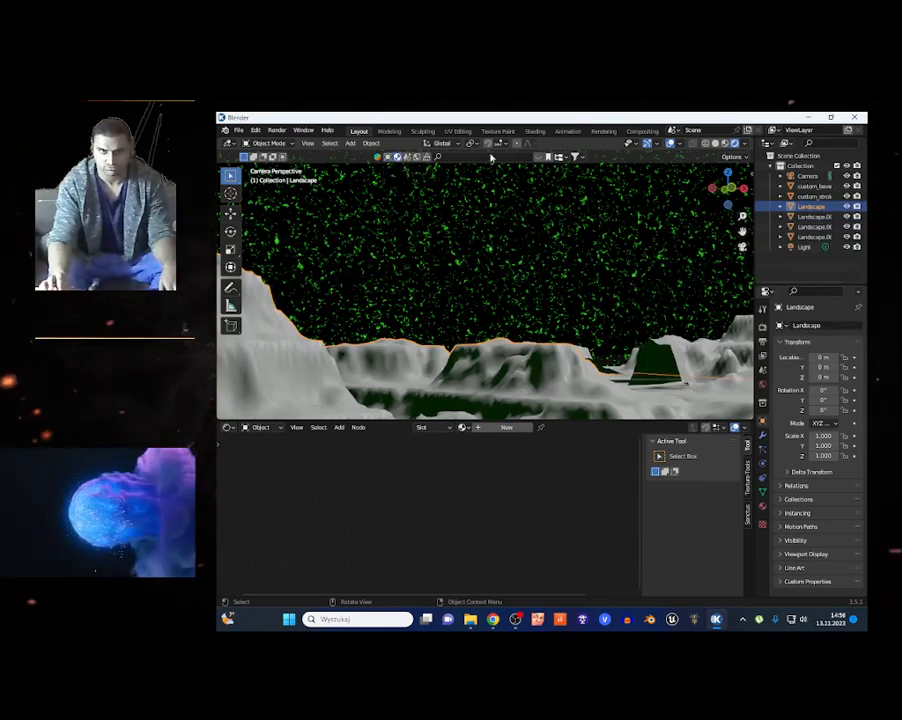
# Search the online asset library's materials for MOON and show the result thumbnails in the viewport
pyautogui.write('ON')
pyautogui.press('Return')
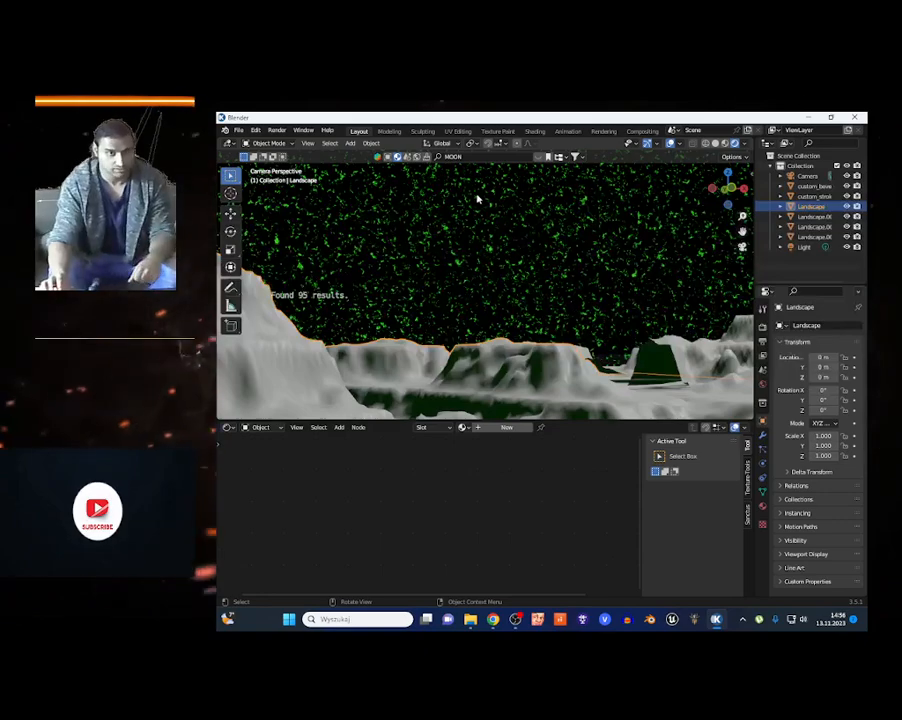
pyautogui.click(538, 157)
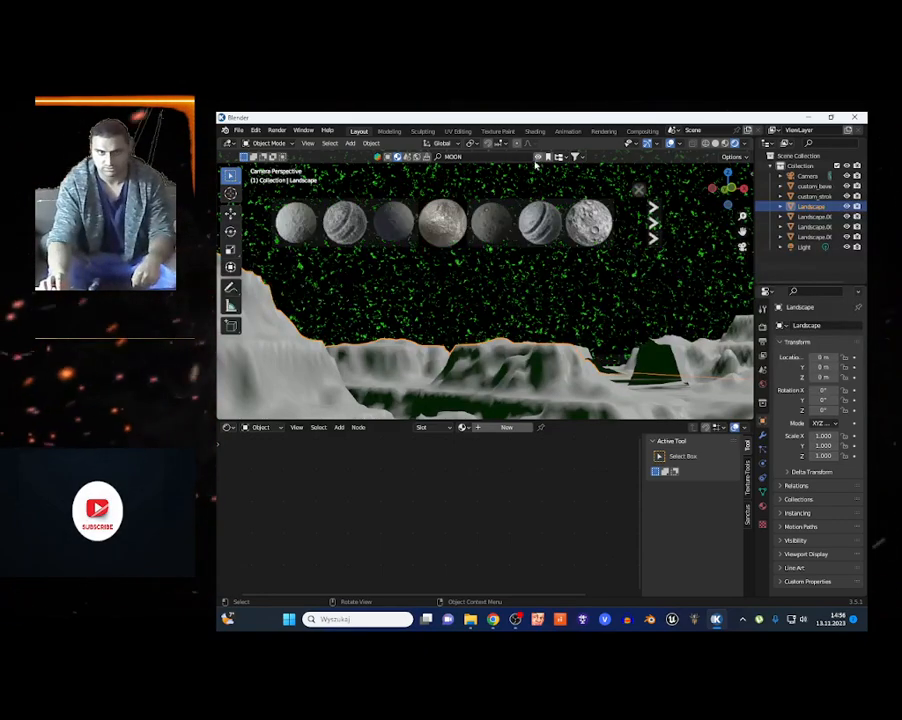
# Apply the dark Asteriod material to the main Landscape tile and rename the material 1
pyautogui.moveTo(478, 218); pyautogui.dragTo(445, 384)
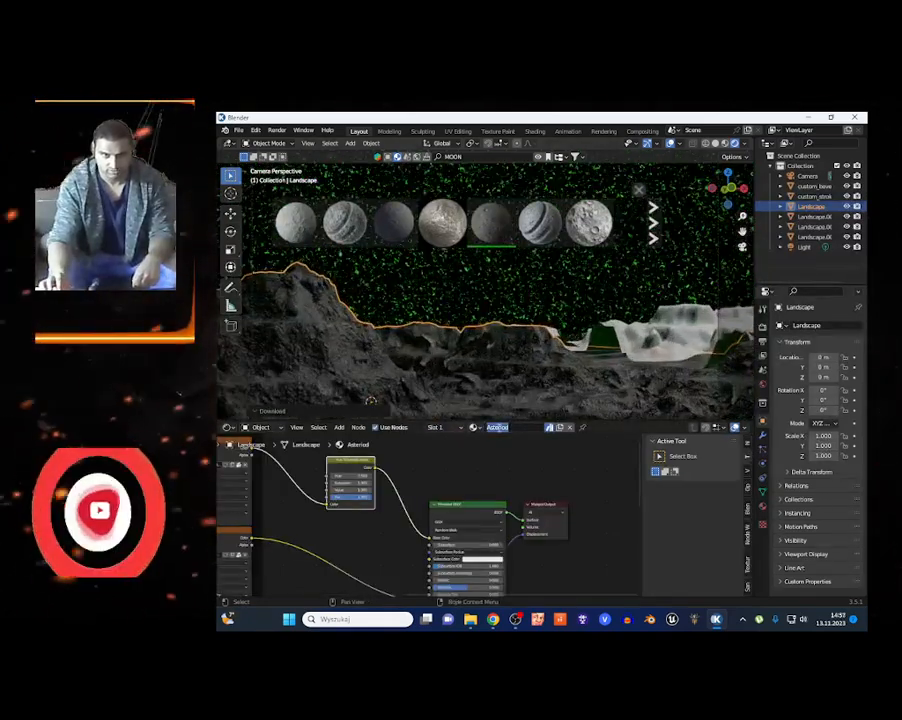
pyautogui.press('BackSpace')
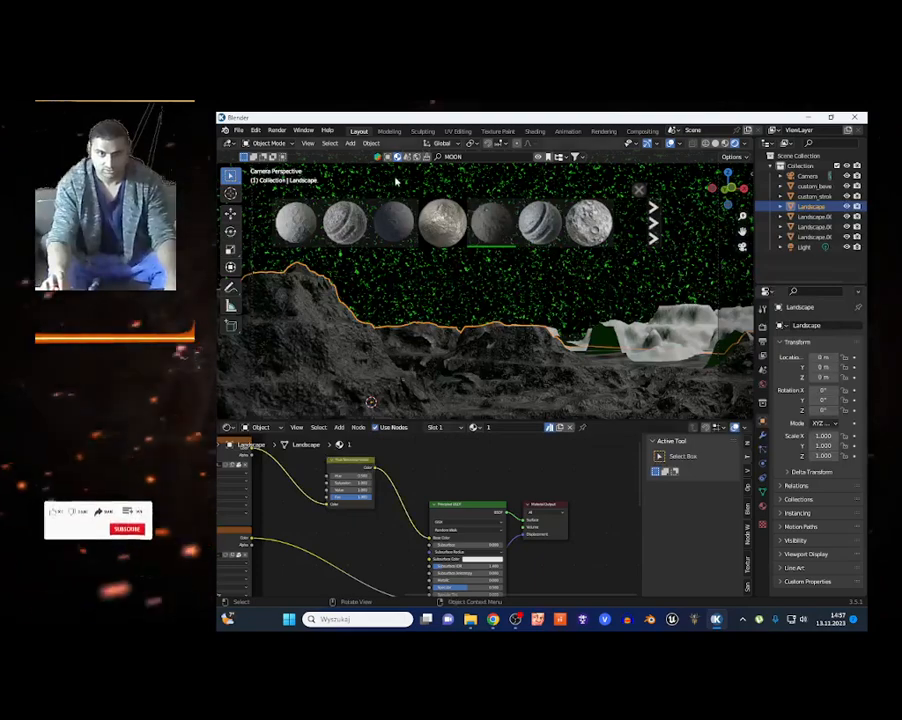
# Apply the Moon land material to the main Landscape tile and rename the material 2
pyautogui.moveTo(356, 225)
pyautogui.click(404, 229)
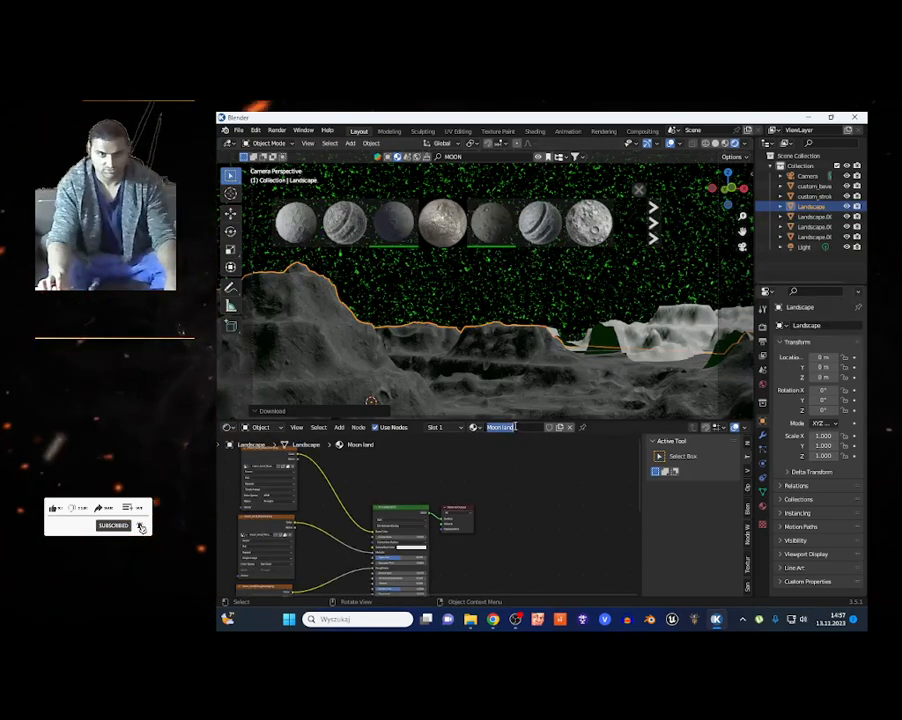
pyautogui.scroll(-8, 486, 528)
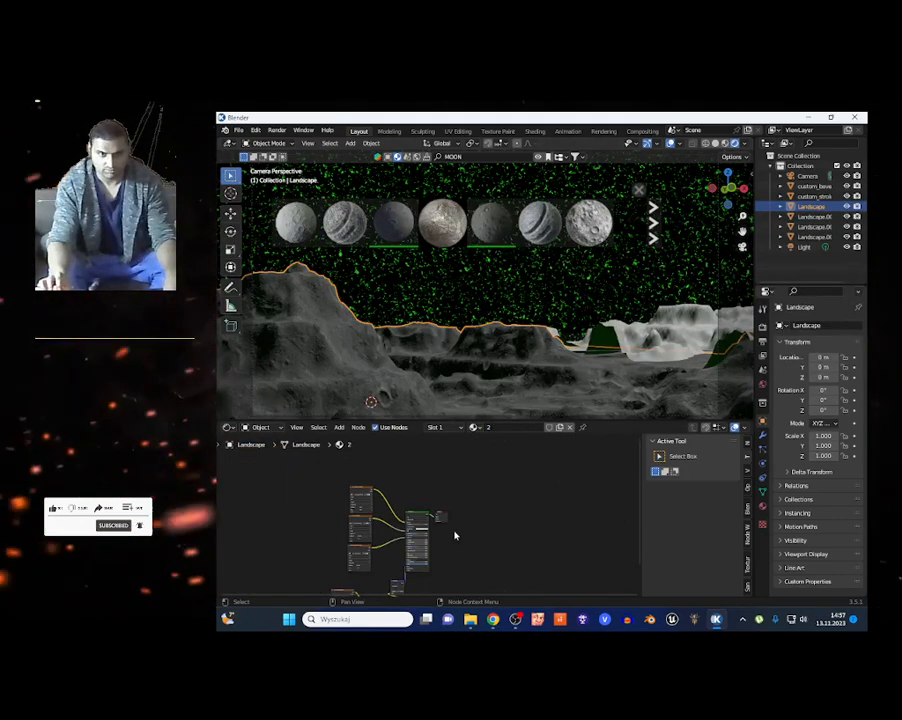
# Copy all nodes of material 2 except its Material Output and paste them into material 1
pyautogui.moveTo(445, 520); pyautogui.dragTo(485, 521)
pyautogui.scroll(-1, 312, 470)
pyautogui.moveTo(312, 466); pyautogui.dragTo(436, 592)
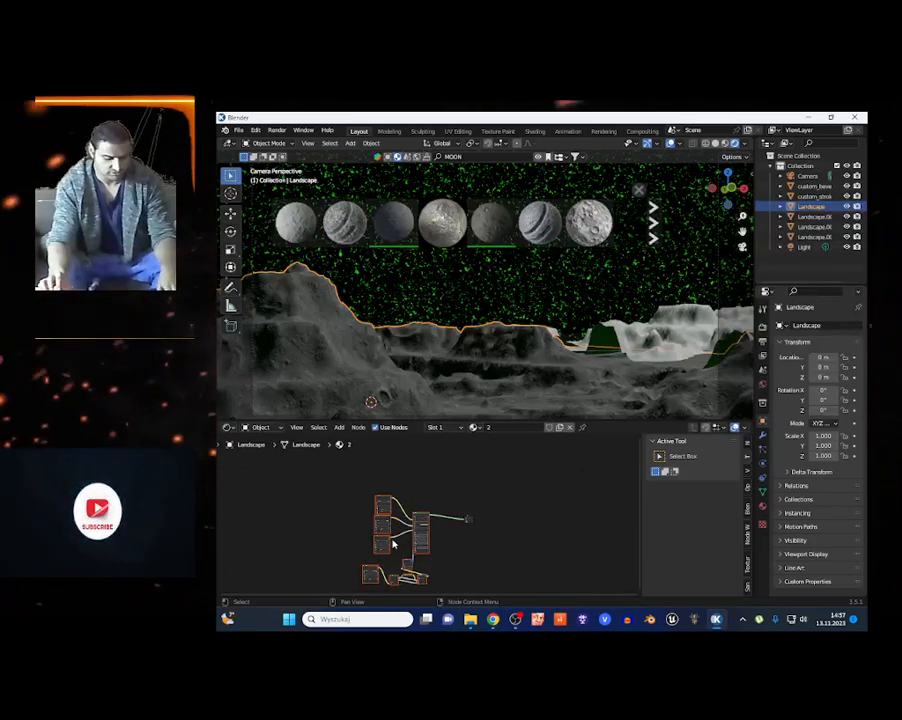
pyautogui.click(479, 428)
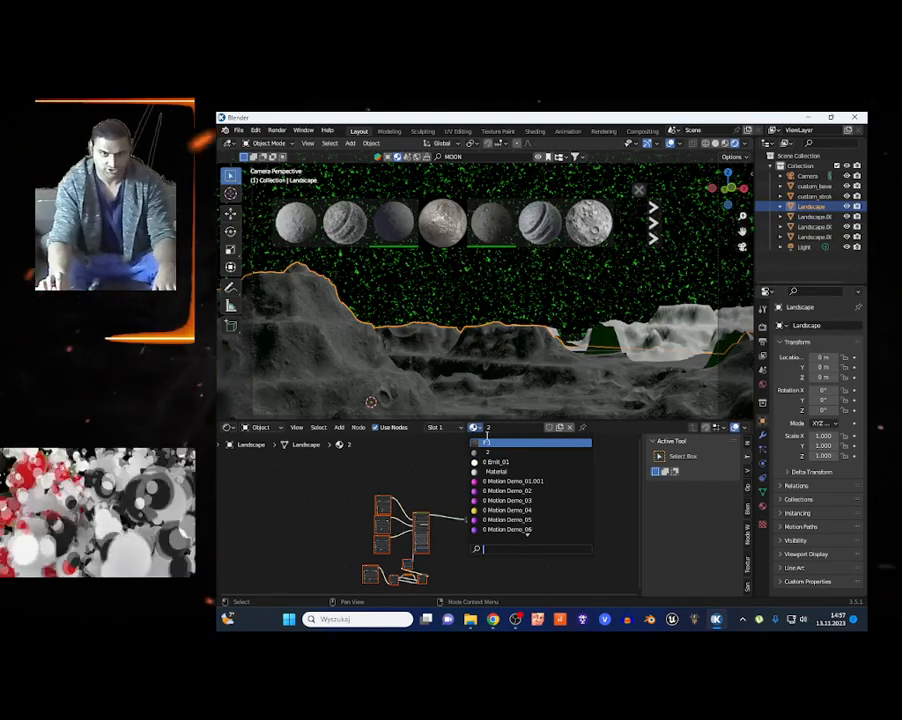
pyautogui.click(486, 443)
pyautogui.scroll(3, 431, 496)
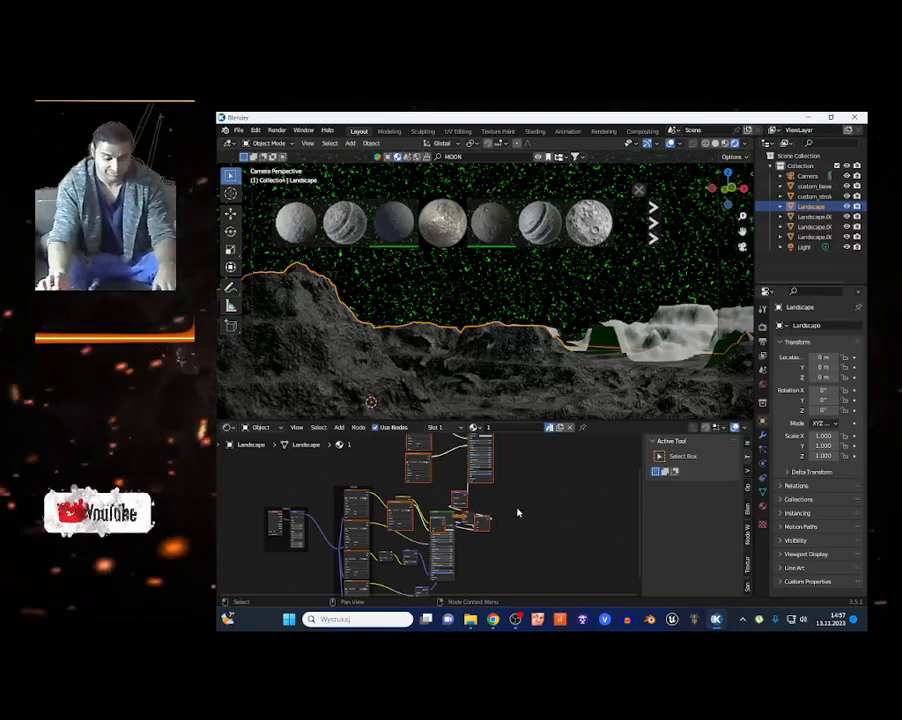
# Reposition the pasted nodes in material 1 and blend the two Principled BSDF shaders through a Mix Shader into the Material Output
pyautogui.press('g')
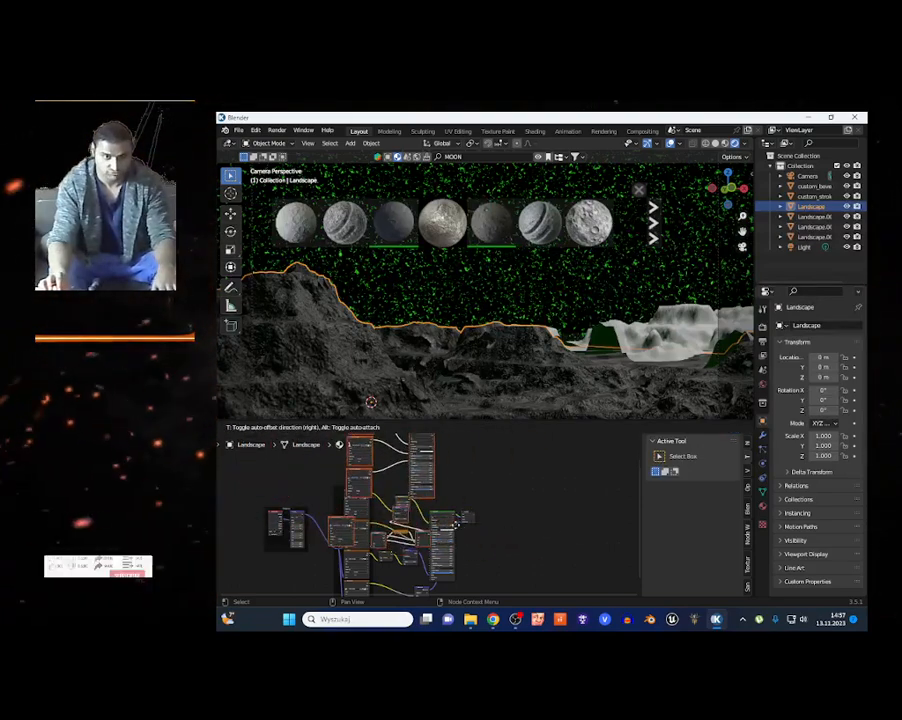
pyautogui.click(449, 531)
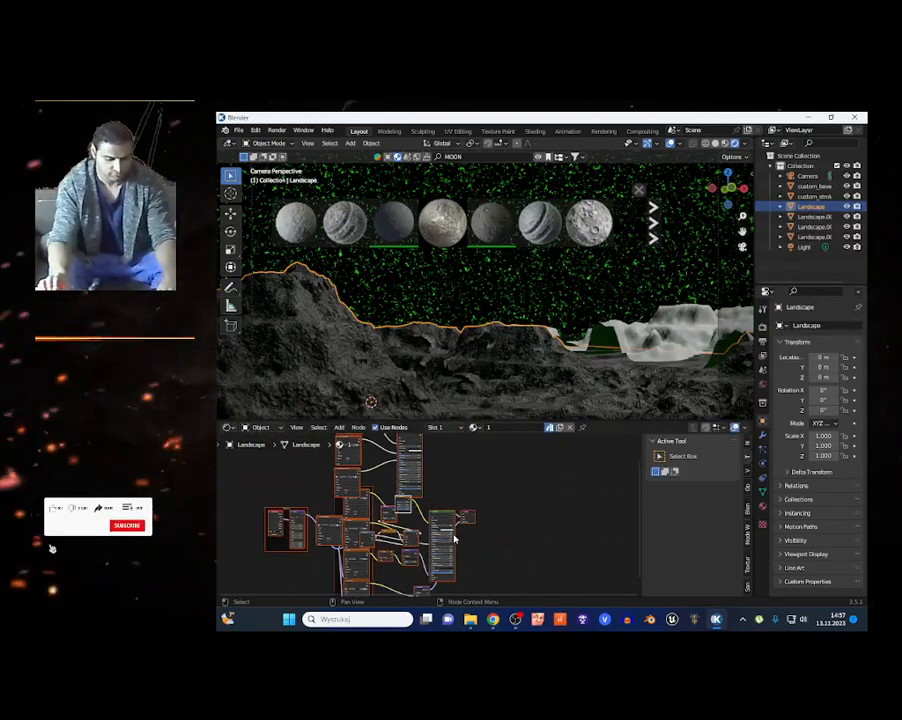
pyautogui.press('g')
pyautogui.click(500, 553)
pyautogui.press('g')
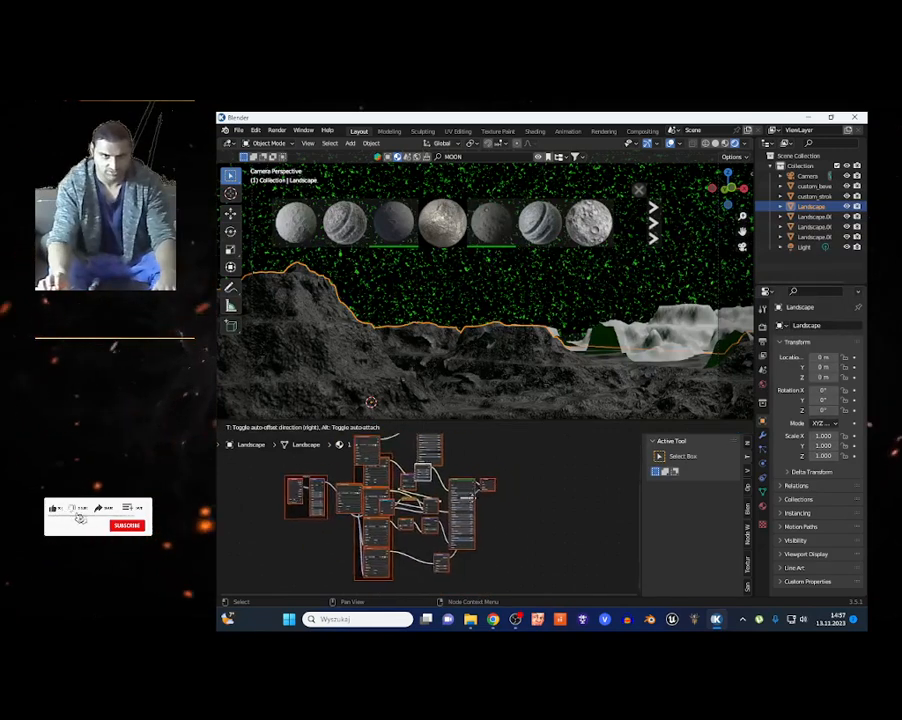
pyautogui.click(509, 515)
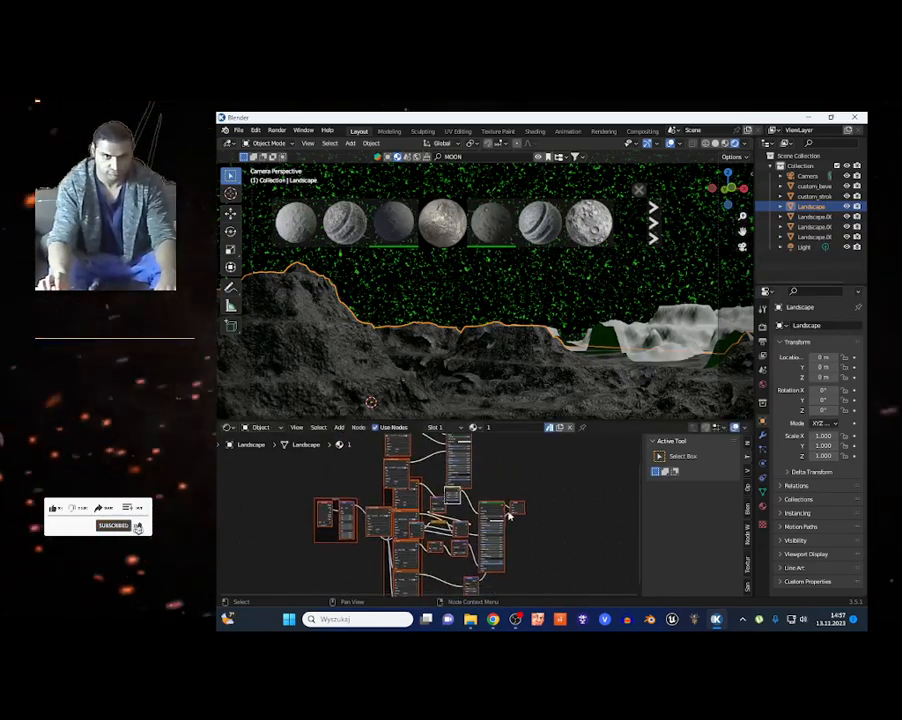
pyautogui.keyDown('ctrl'); pyautogui.keyDown('shift'); pyautogui.moveTo(497, 514); pyautogui.dragTo(463, 470, button='right'); pyautogui.keyUp('shift'); pyautogui.keyUp('ctrl')
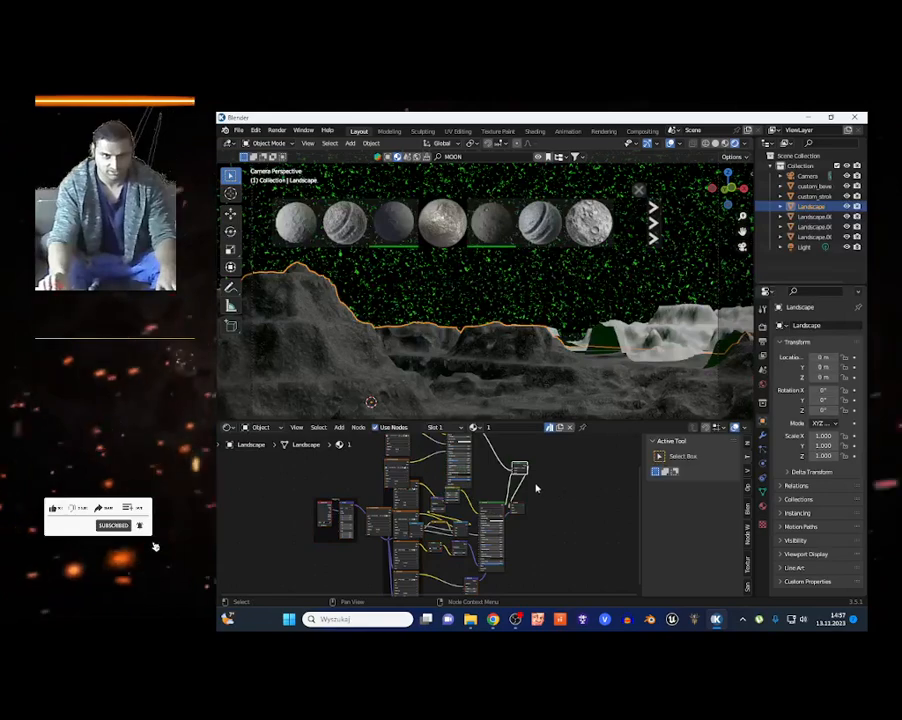
# Spread out the node layout by moving the Mix Shader and the Material Output clear of the Principled BSDF nodes
pyautogui.scroll(8, 530, 489)
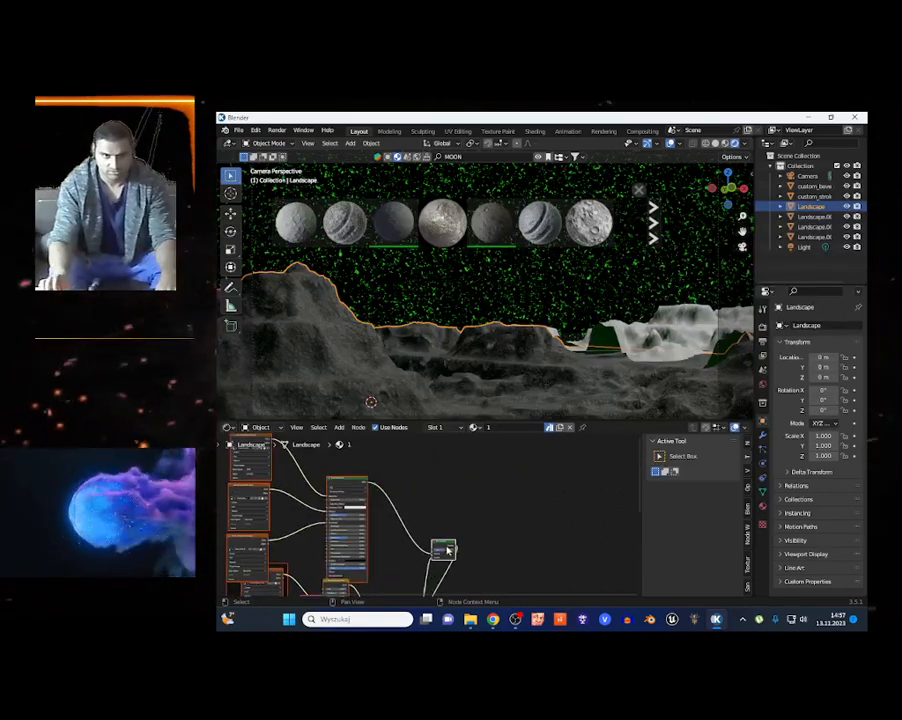
pyautogui.scroll(5, 462, 549)
pyautogui.moveTo(452, 553); pyautogui.dragTo(482, 500)
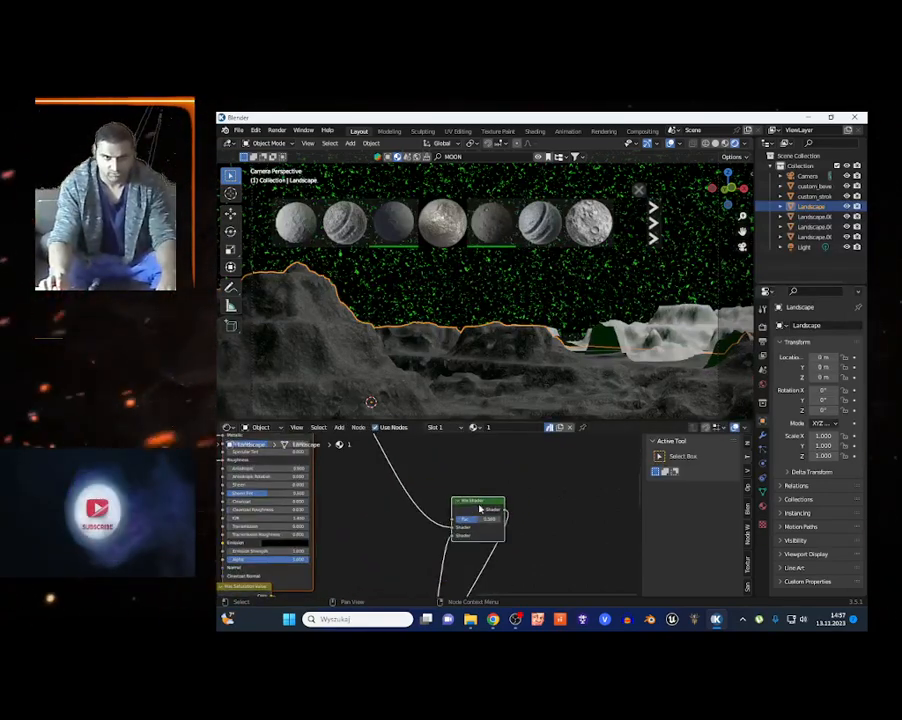
pyautogui.moveTo(530, 541); pyautogui.dragTo(492, 494, button='middle')
pyautogui.click(446, 566)
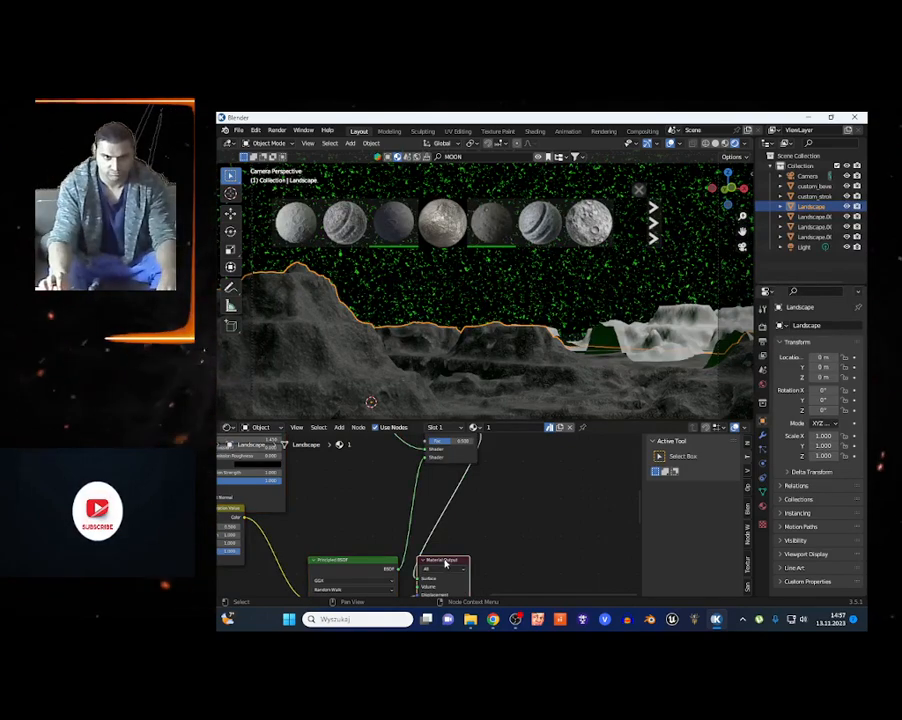
pyautogui.moveTo(444, 566); pyautogui.dragTo(610, 458)
# Set the lower Principled BSDF's distribution to Multiscatter GGX and the Mix Shader factor to 0.725
pyautogui.click(350, 580)
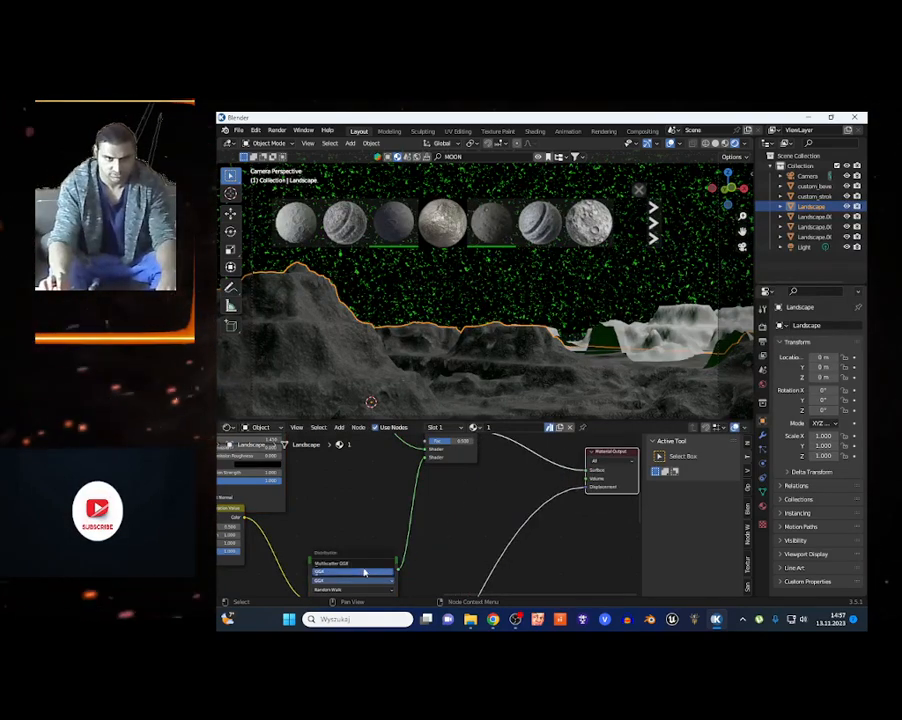
pyautogui.click(361, 565)
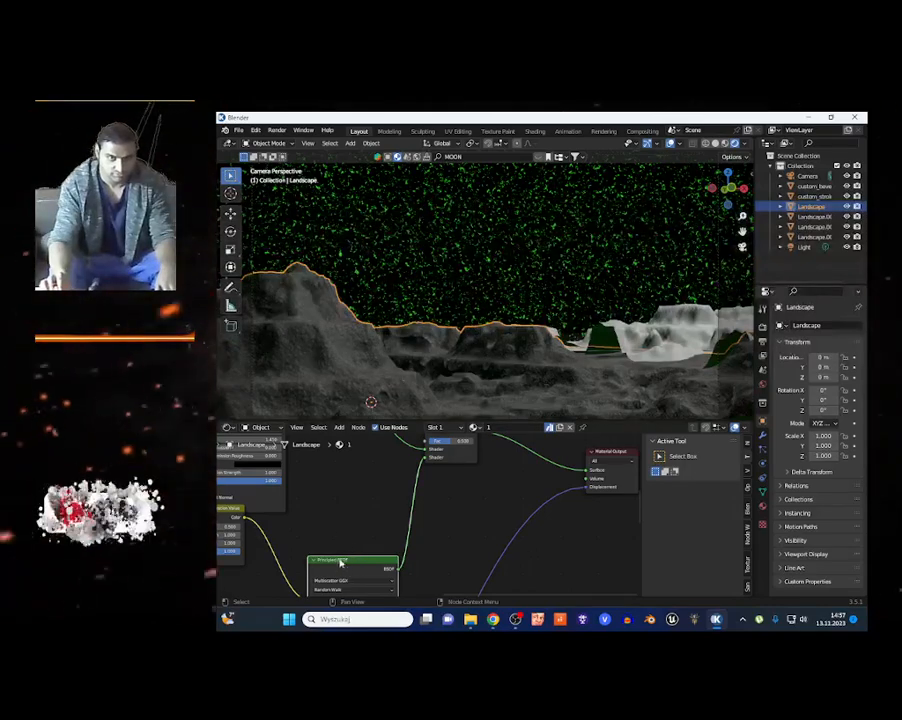
pyautogui.press('a')
pyautogui.press('g')
pyautogui.click(417, 588)
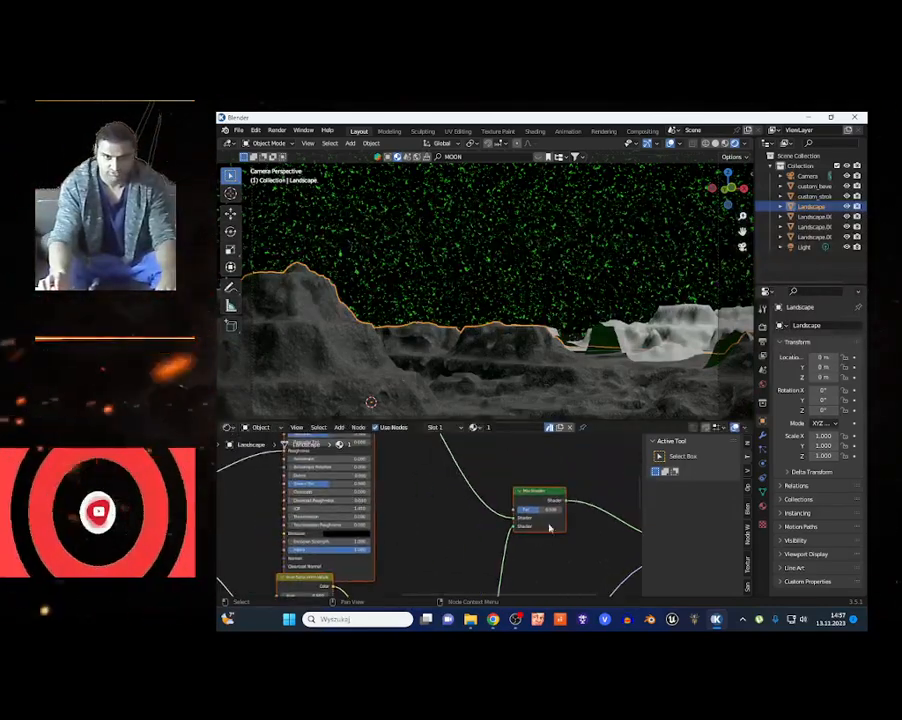
pyautogui.scroll(5, 543, 518)
pyautogui.moveTo(577, 512)
pyautogui.mouseDown()
pyautogui.moveTo(560, 512)
pyautogui.moveTo(591, 508)
pyautogui.mouseUp()
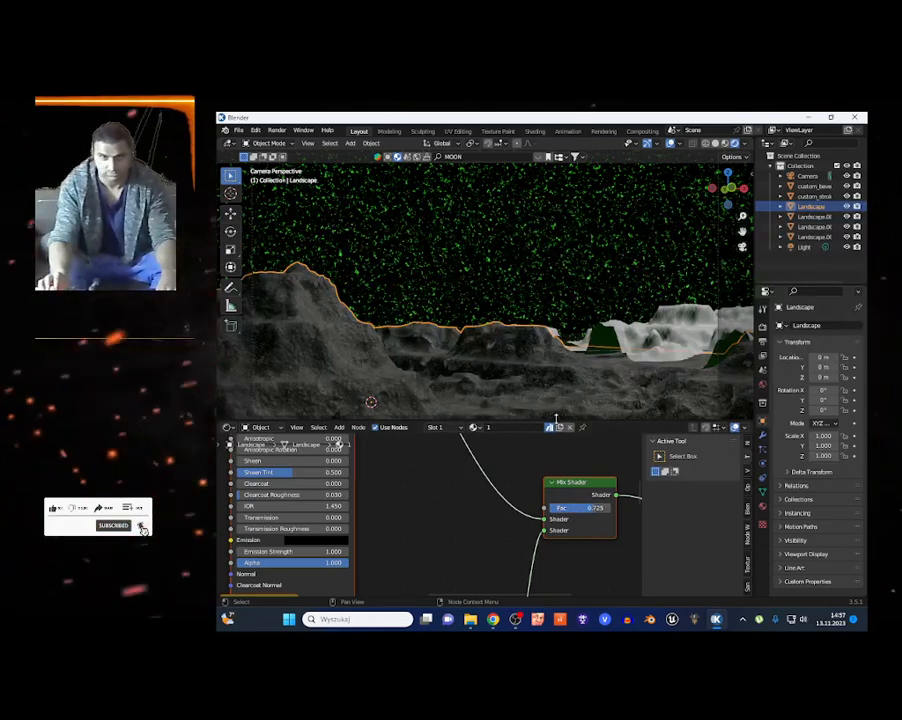
# Assign the existing material 1 to the landscape tiles Landscape.002 and Landscape.003
pyautogui.scroll(-3, 525, 397)
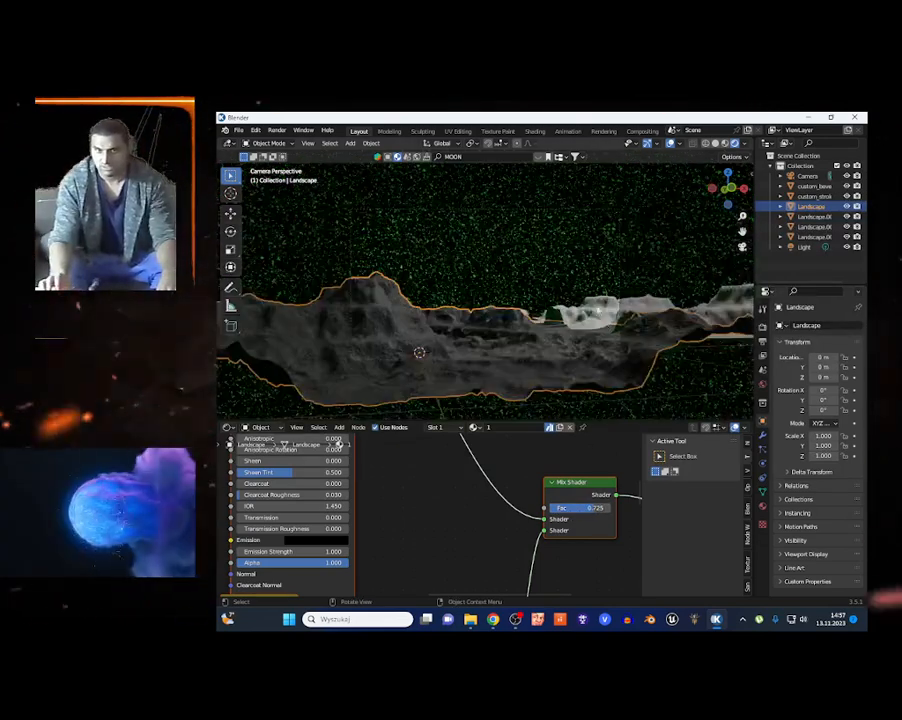
pyautogui.click(589, 317)
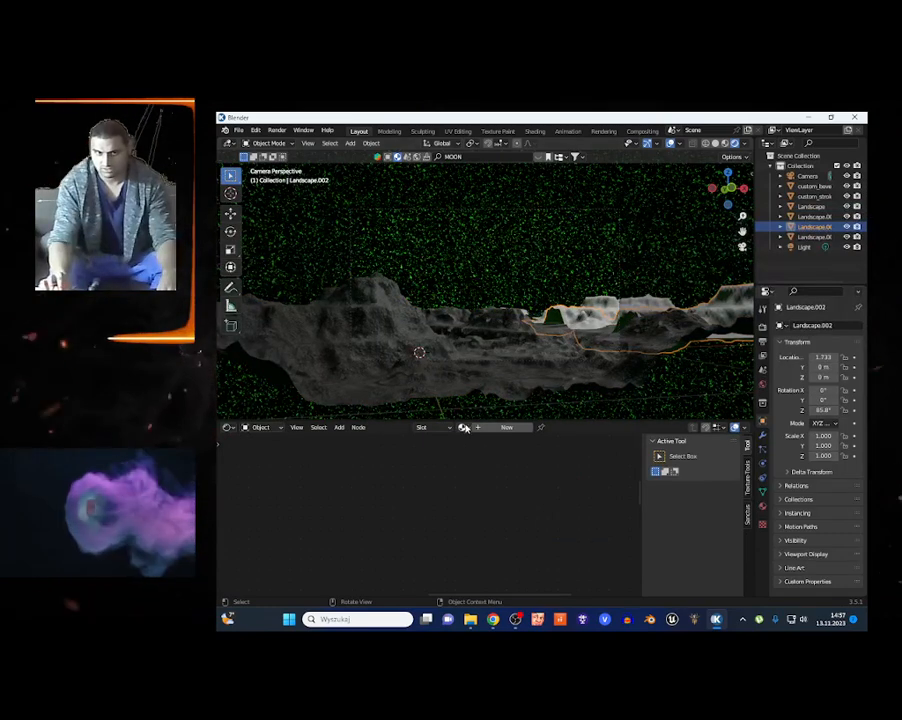
pyautogui.click(464, 427)
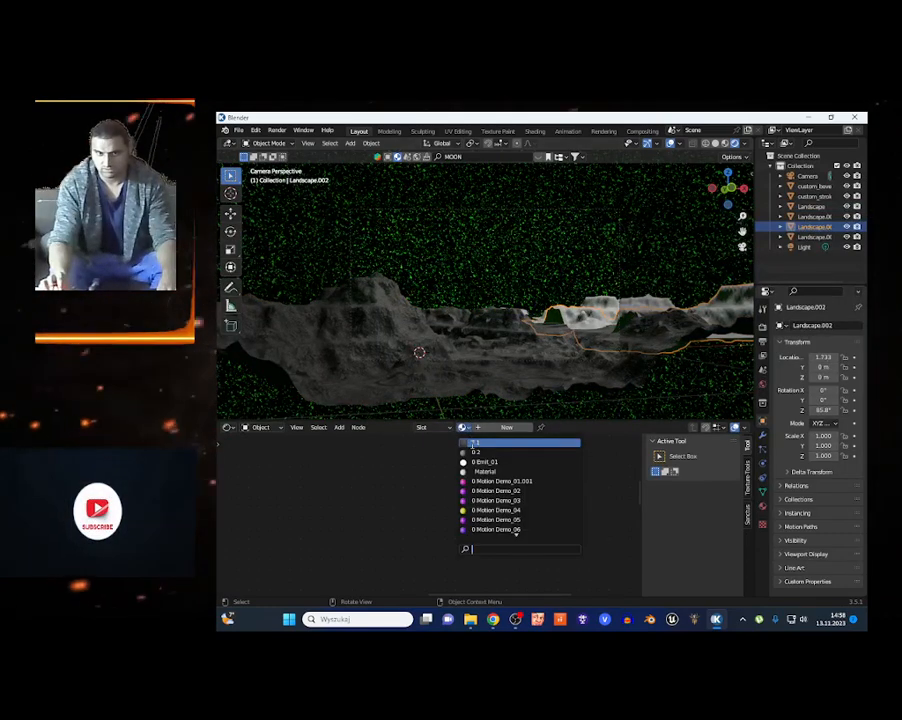
pyautogui.click(474, 442)
pyautogui.click(612, 307)
pyautogui.click(462, 427)
pyautogui.click(470, 442)
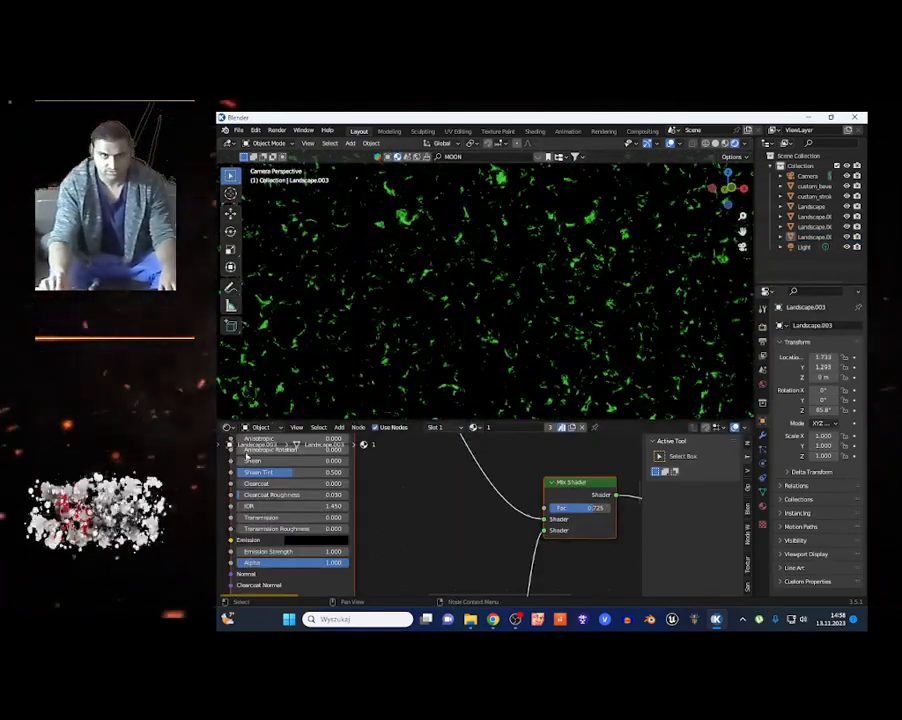
# In the World shader, set the noise distortion to -0.9, roughness 0.667 and scale 203.3, with brightness -3.5 and contrast 19.1
pyautogui.click(262, 430)
pyautogui.click(267, 451)
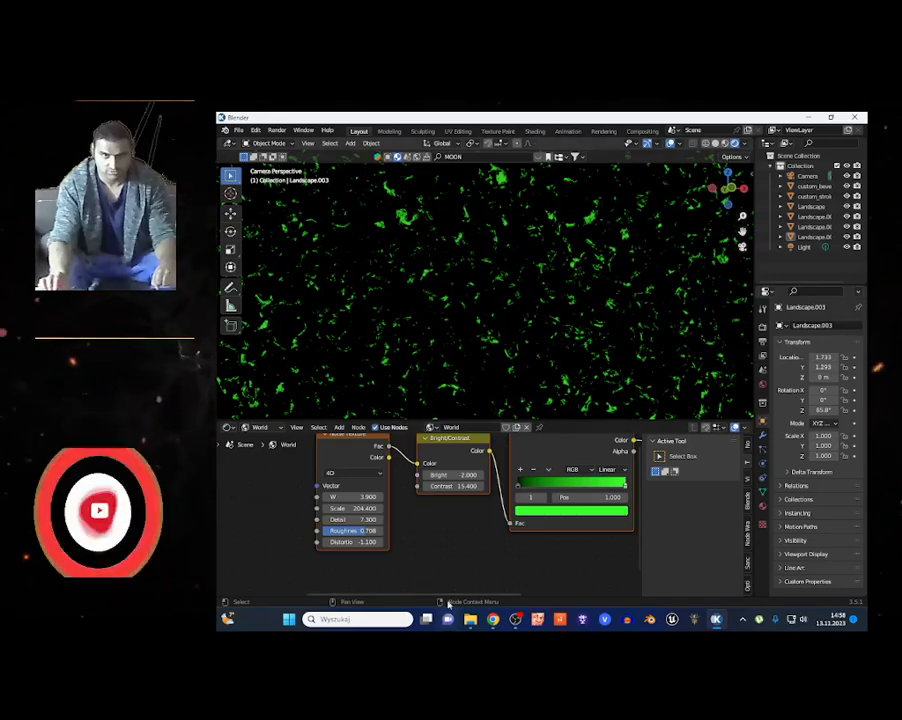
pyautogui.scroll(5, 428, 516)
pyautogui.moveTo(344, 555)
pyautogui.mouseDown()
pyautogui.moveTo(359, 555)
pyautogui.moveTo(346, 555)
pyautogui.mouseUp()
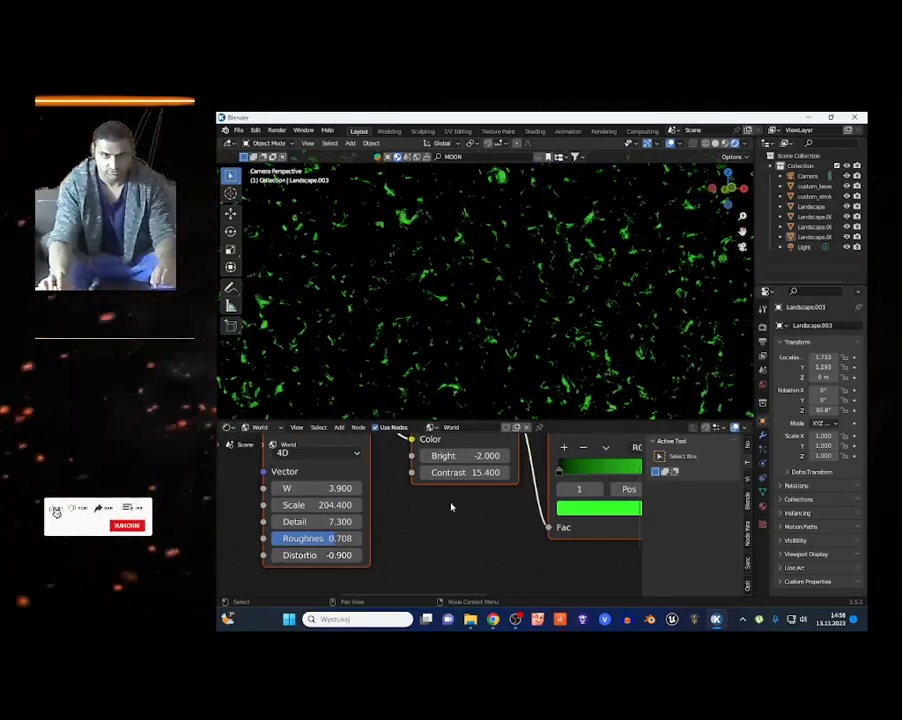
pyautogui.moveTo(462, 472)
pyautogui.mouseDown()
pyautogui.moveTo(486, 472)
pyautogui.moveTo(456, 455)
pyautogui.mouseUp()
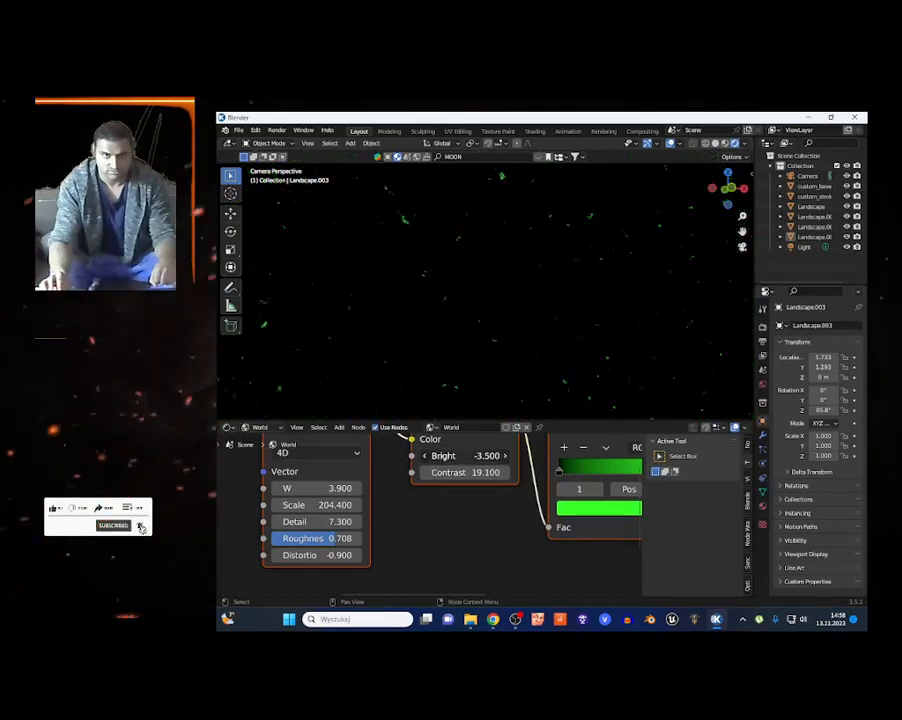
pyautogui.moveTo(319, 540); pyautogui.dragTo(306, 506)
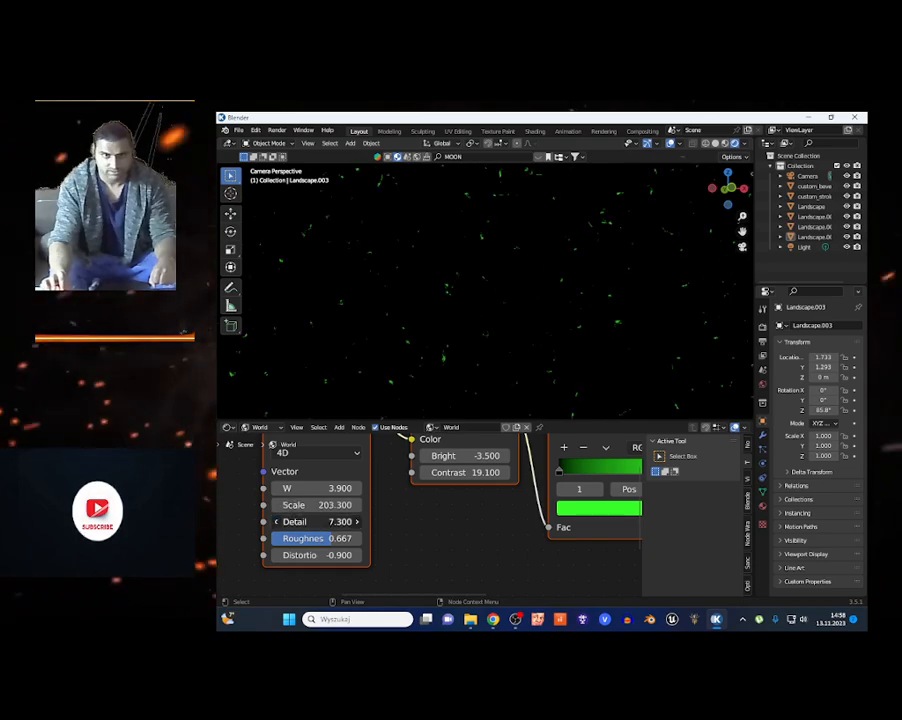
# Move the World ColorRamp's black stop close to the green stop, at position about 0.764
pyautogui.scroll(-3, 503, 540)
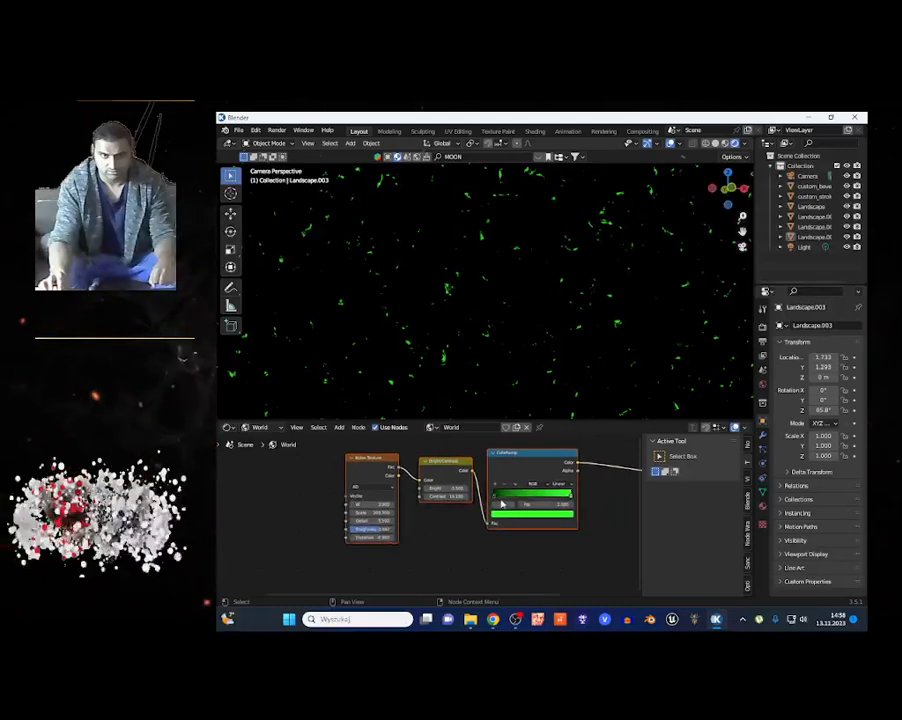
pyautogui.moveTo(494, 498); pyautogui.dragTo(559, 495)
pyautogui.click(504, 493)
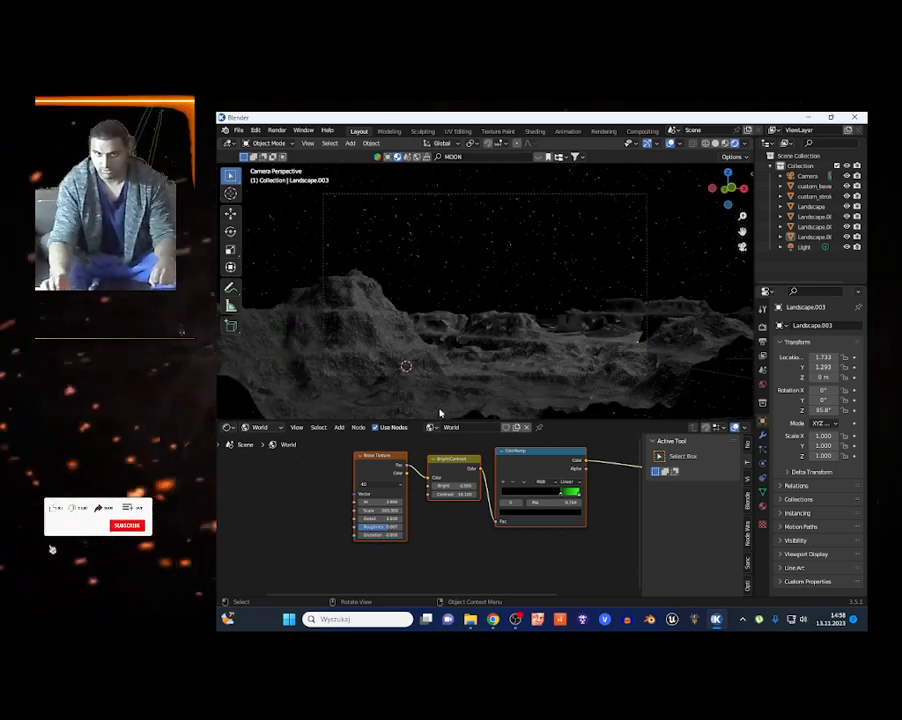
# Return to object shading and assign material 1 to the untextured landscape tile Landscape.001
pyautogui.hotkey('shift', '`')
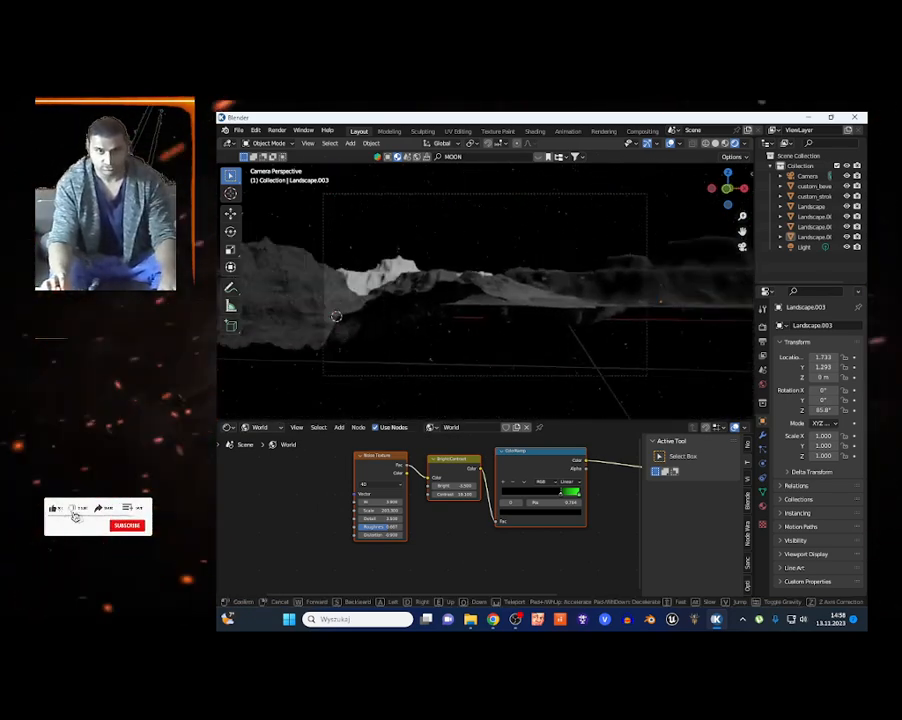
pyautogui.click(439, 368)
pyautogui.click(439, 368)
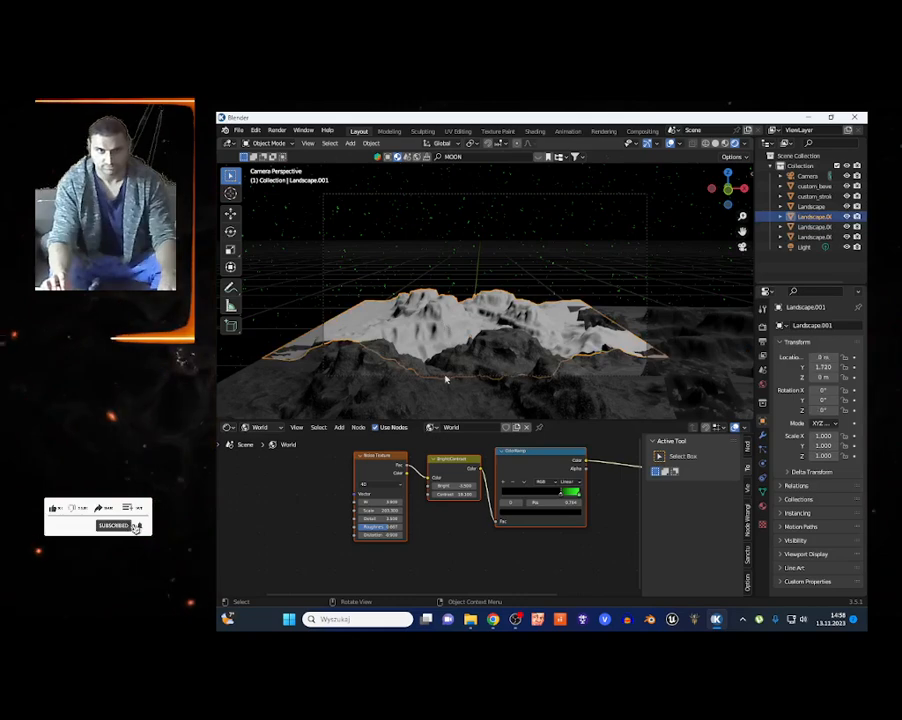
pyautogui.click(256, 429)
pyautogui.click(262, 439)
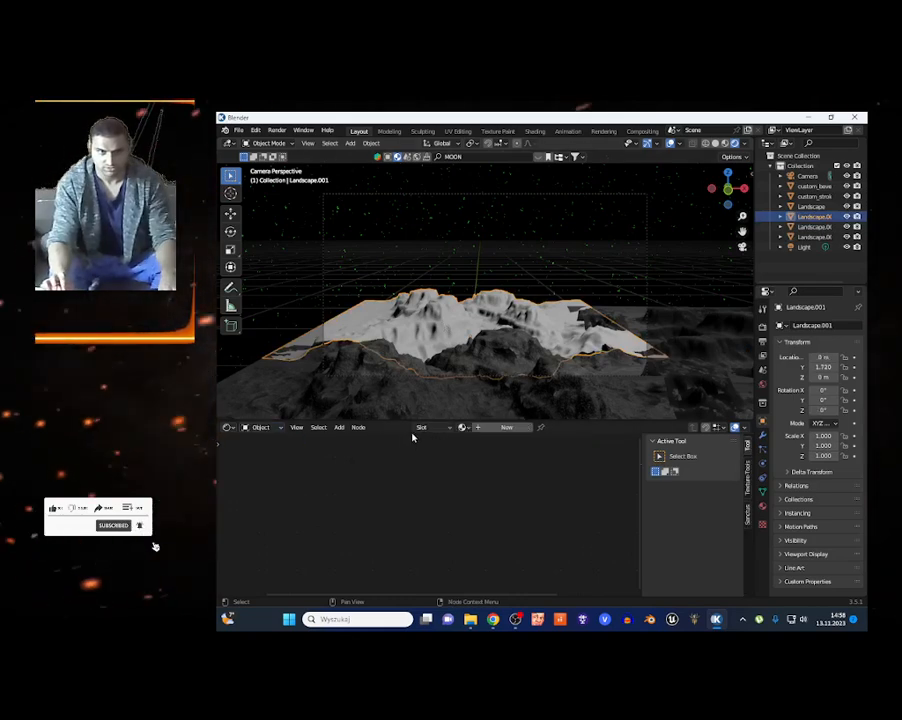
pyautogui.click(467, 429)
pyautogui.click(500, 443)
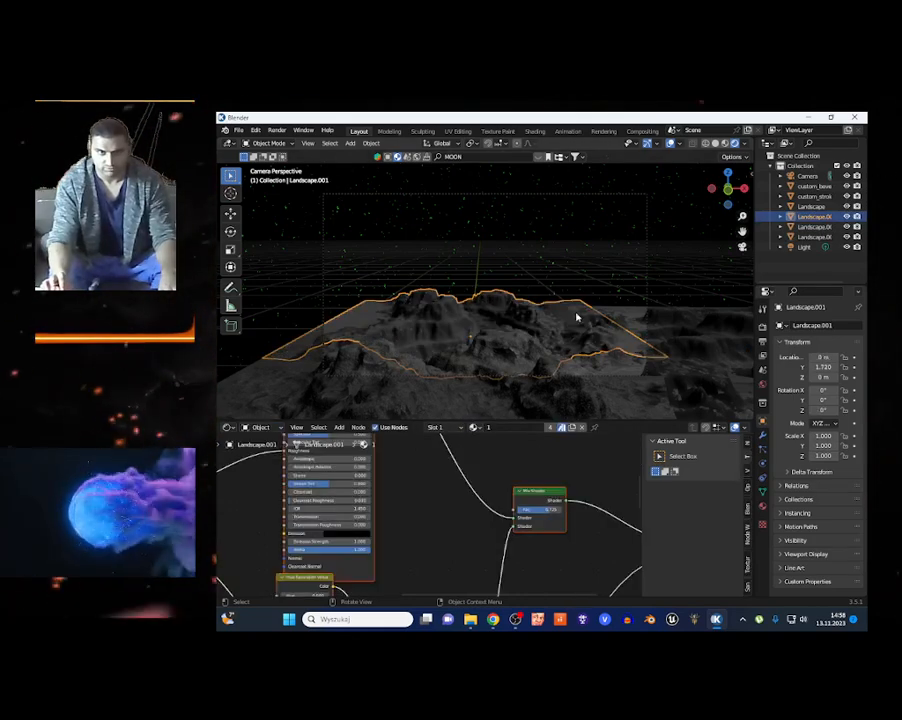
# Reframe the camera over the landscape, search the asset library's models for PLANET, and add the Planet - dying model
pyautogui.hotkey('shift', '`')
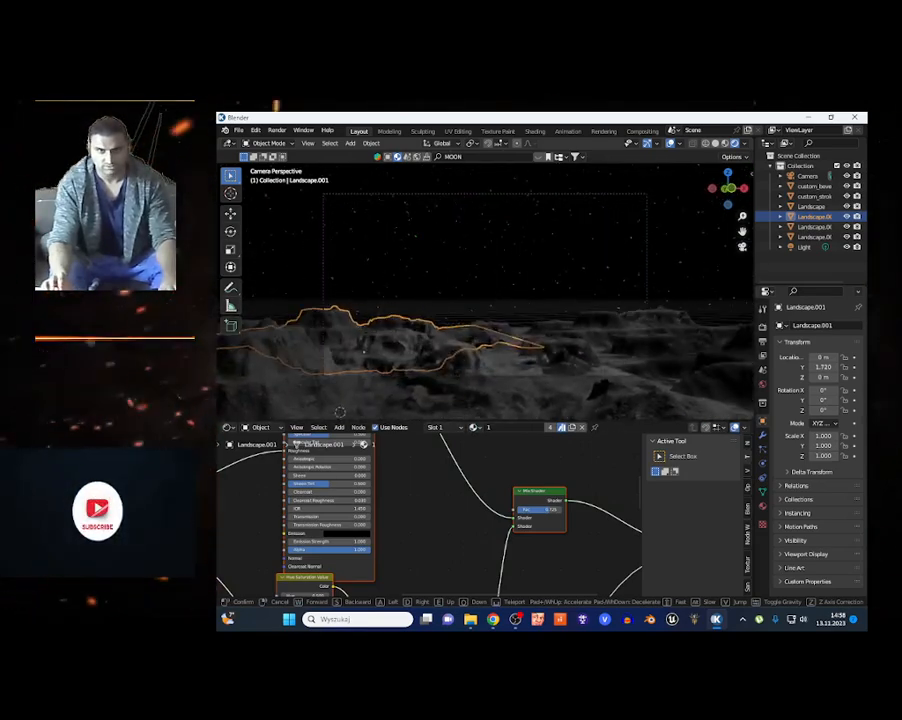
pyautogui.click(502, 235)
pyautogui.moveTo(502, 235); pyautogui.dragTo(470, 250, button='middle')
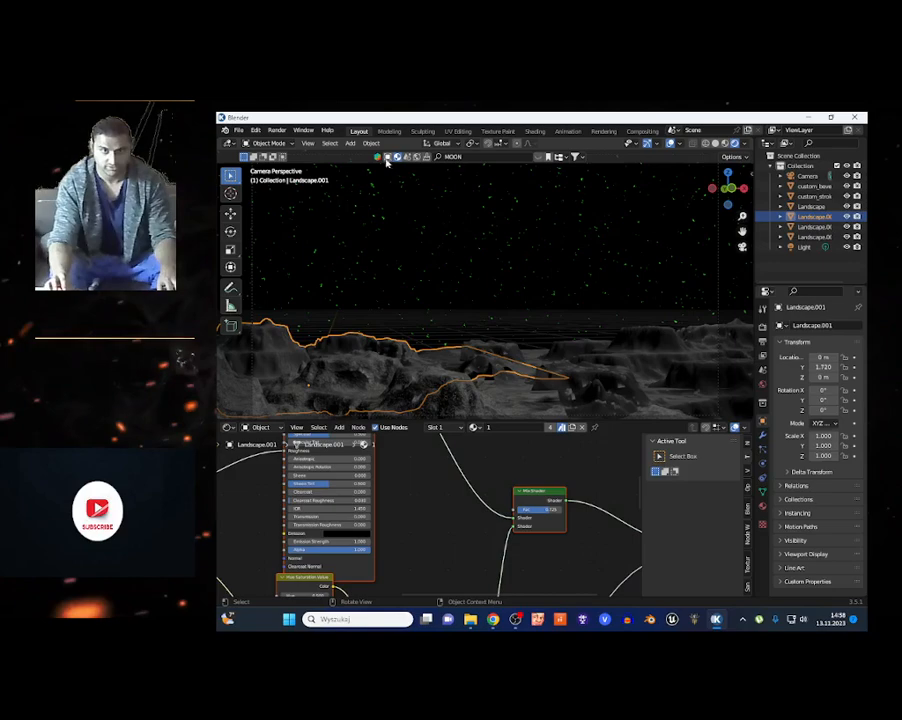
pyautogui.hotkey('alt', 'a')
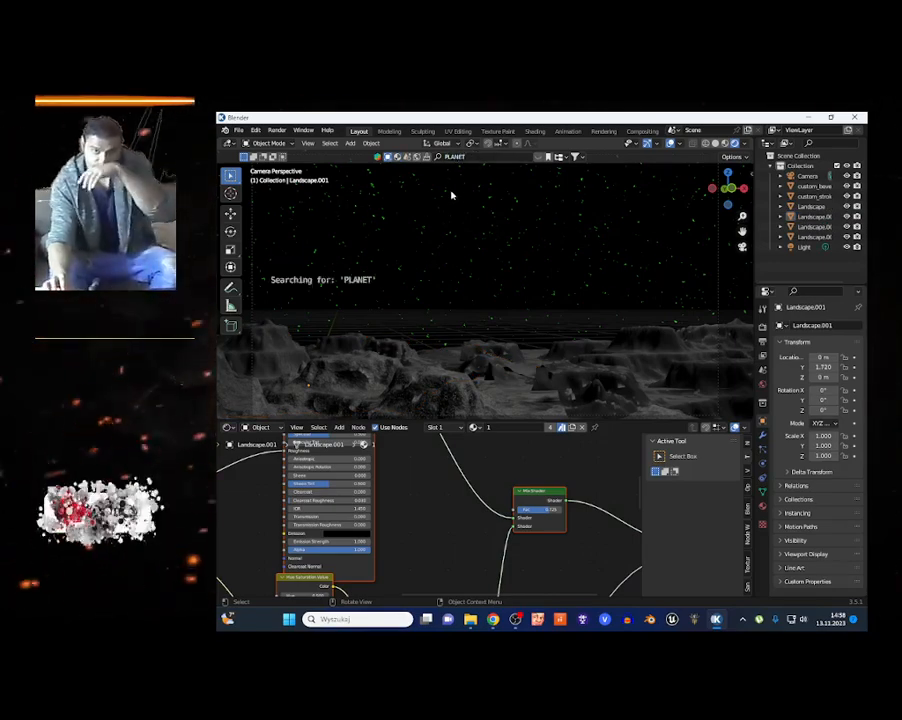
pyautogui.moveTo(305, 238)
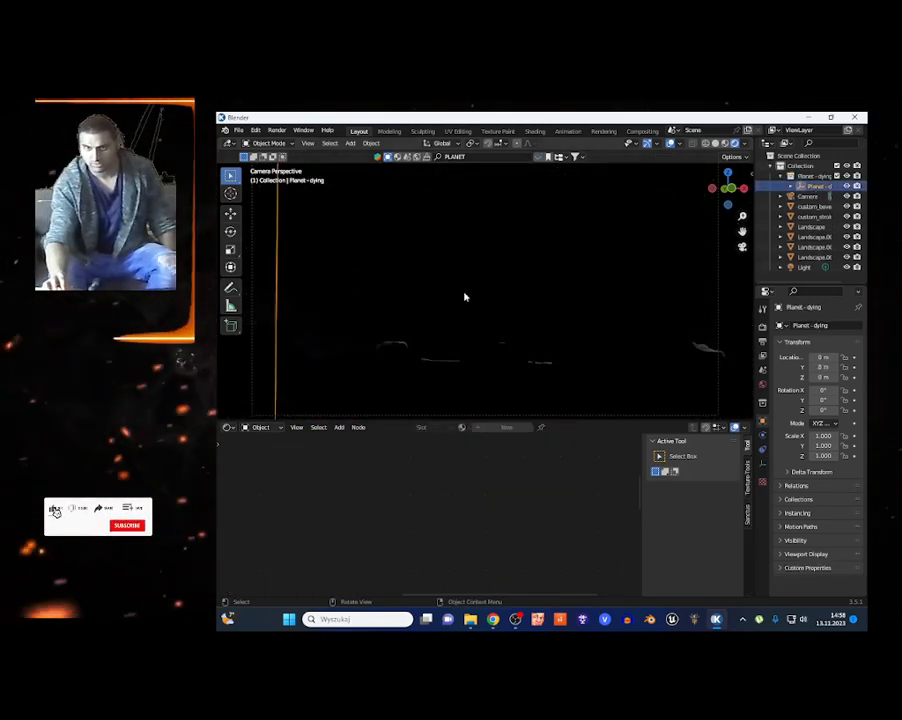
# Move the Planet - dying model about 7.61 m along Y and about 1.45 m up along Z, beyond the landscape tiles
pyautogui.press('KP_0')
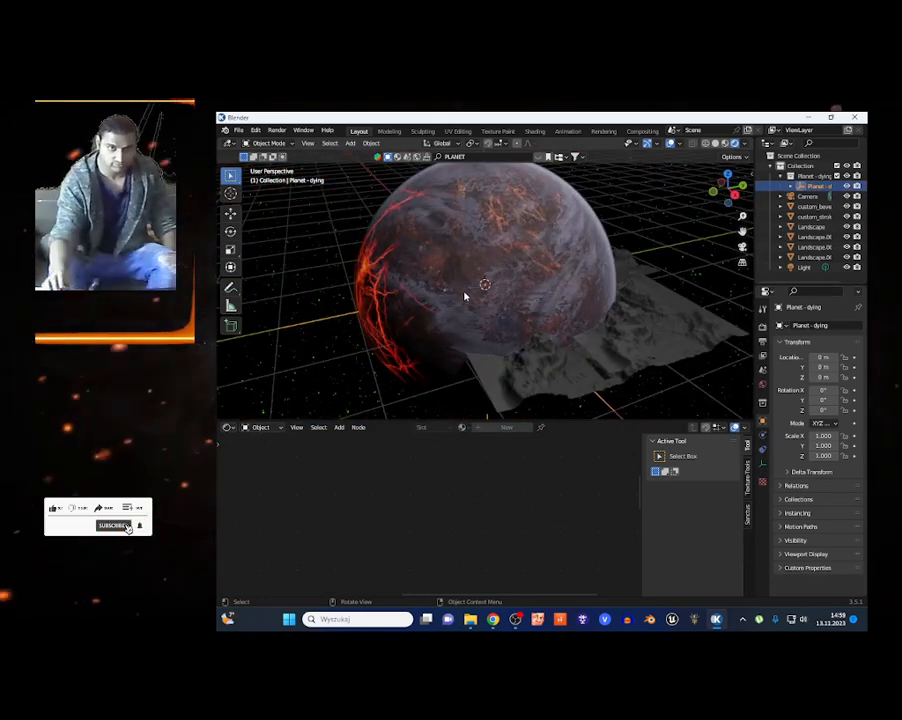
pyautogui.scroll(-5, 464, 297)
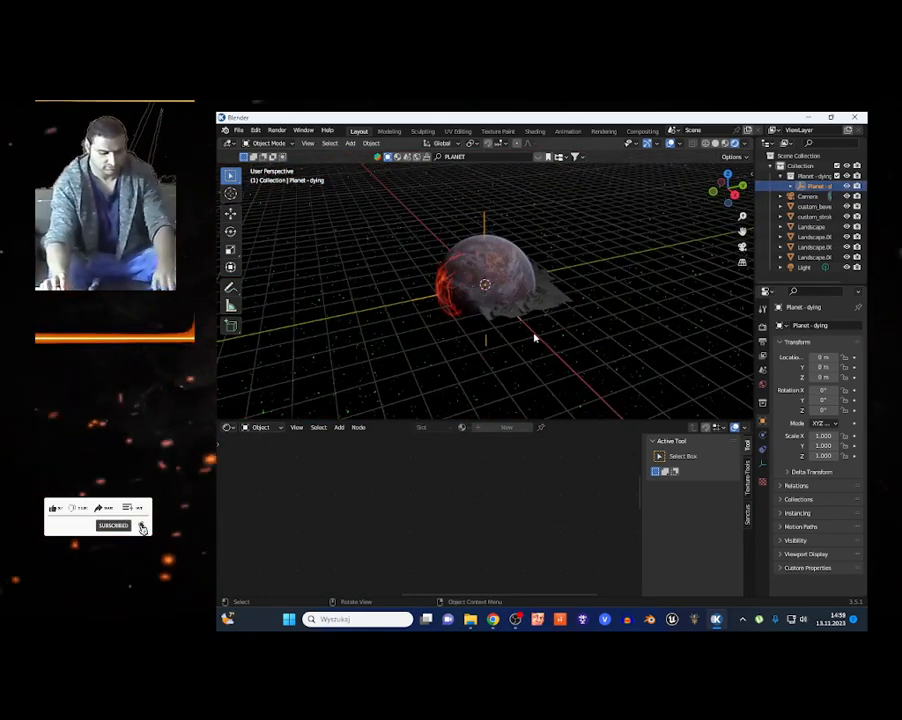
pyautogui.press('g')
pyautogui.press('y')
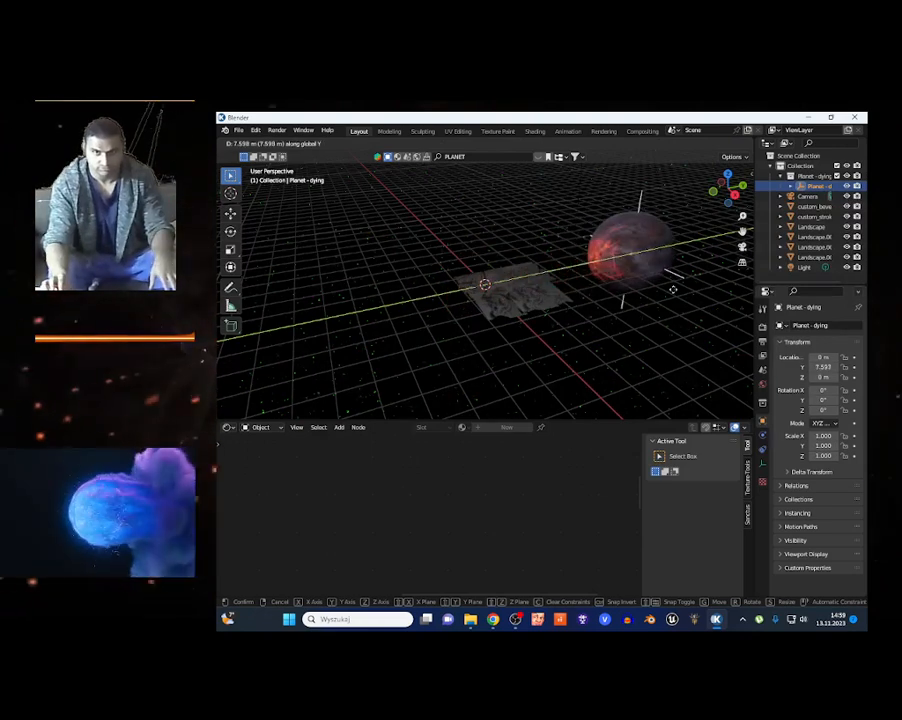
pyautogui.click(673, 289)
pyautogui.press('g')
pyautogui.press('z')
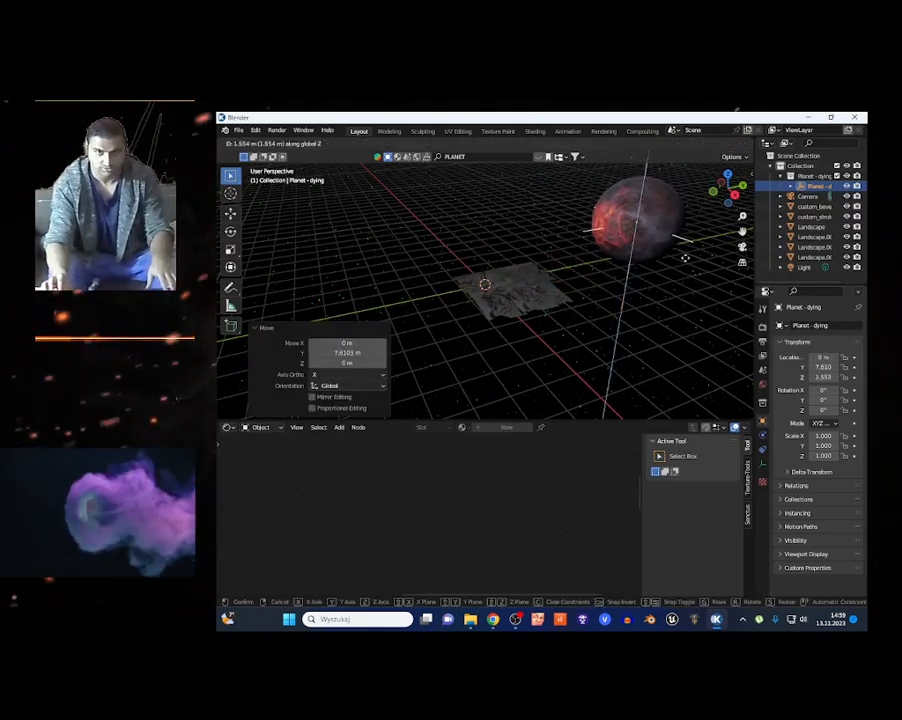
pyautogui.click(684, 262)
# In camera view, move the Planet - dying model about 4.65 m further along Y and about 0.08 m up along Z
pyautogui.press('KP_0')
pyautogui.press('g')
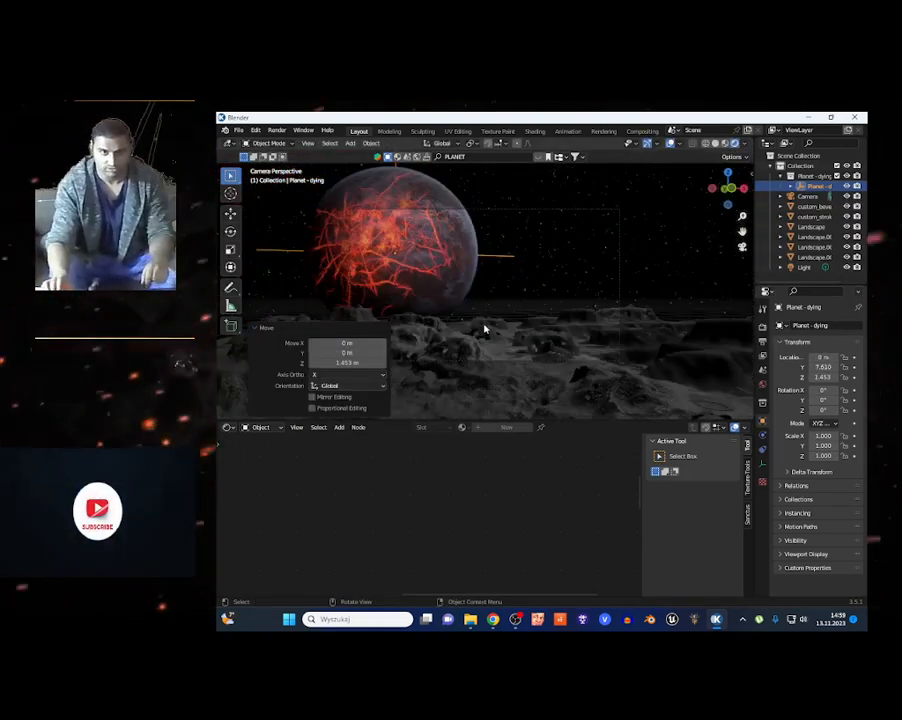
pyautogui.press('y')
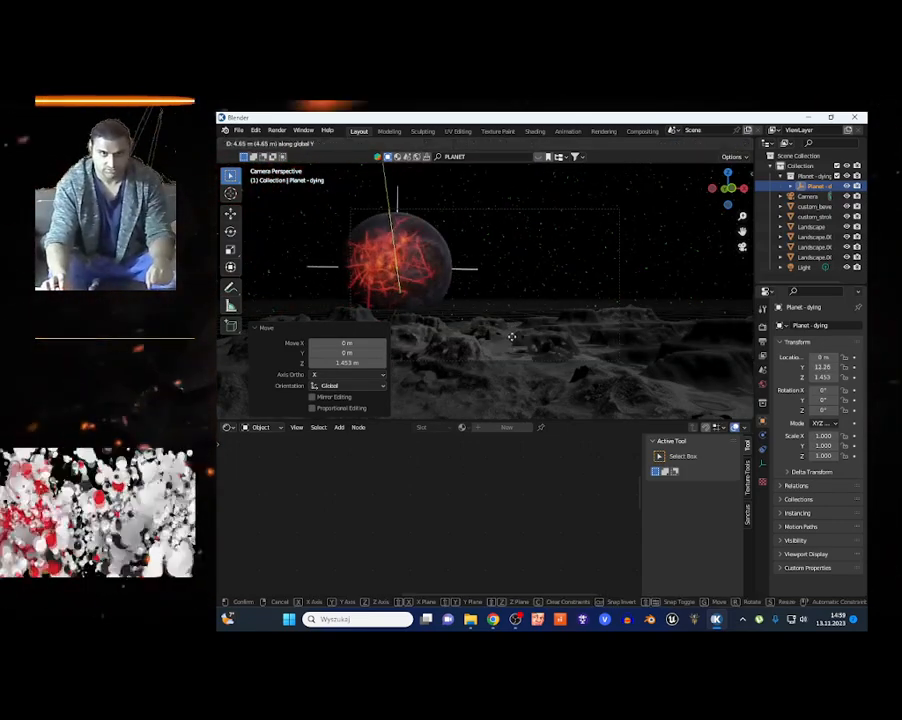
pyautogui.click(509, 335)
pyautogui.press('g')
pyautogui.press('z')
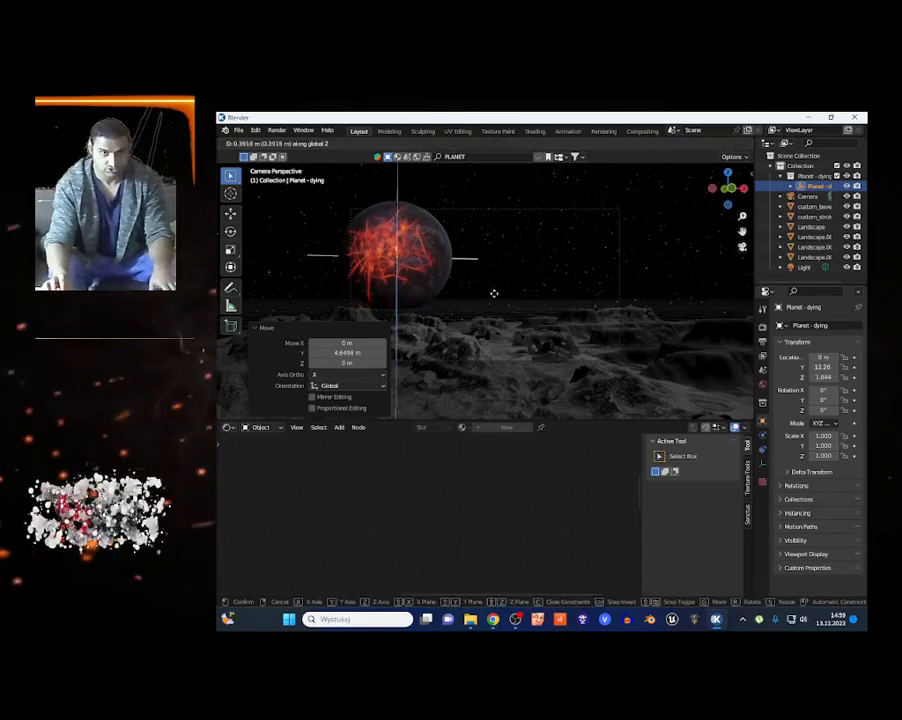
pyautogui.click(504, 324)
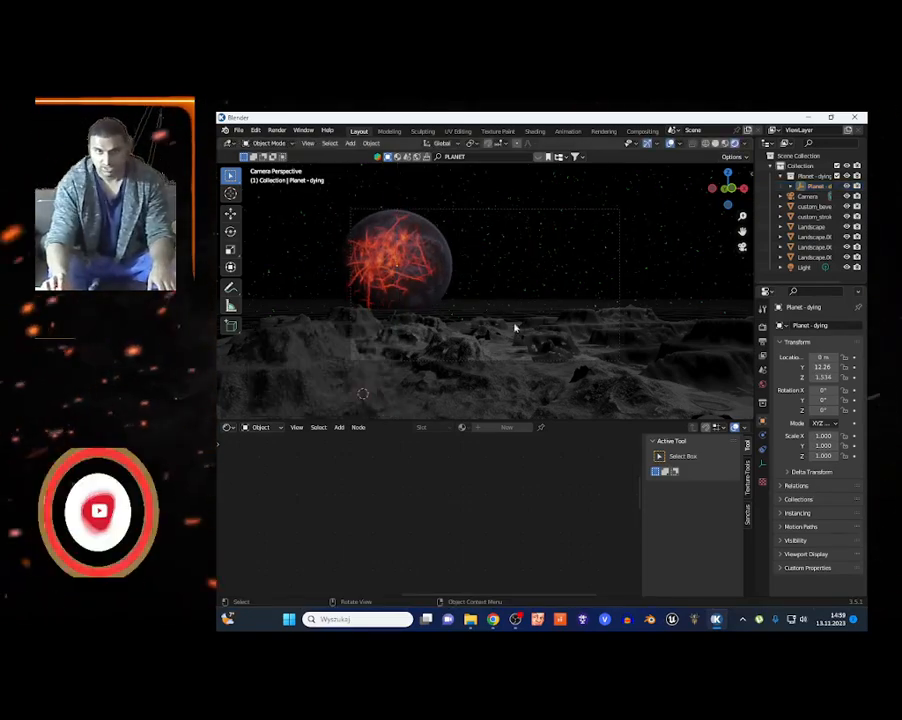
# Select the point Light, widen its properties area, and give it a power of 1023.8 W and a pale yellow-green colour
pyautogui.click(802, 268)
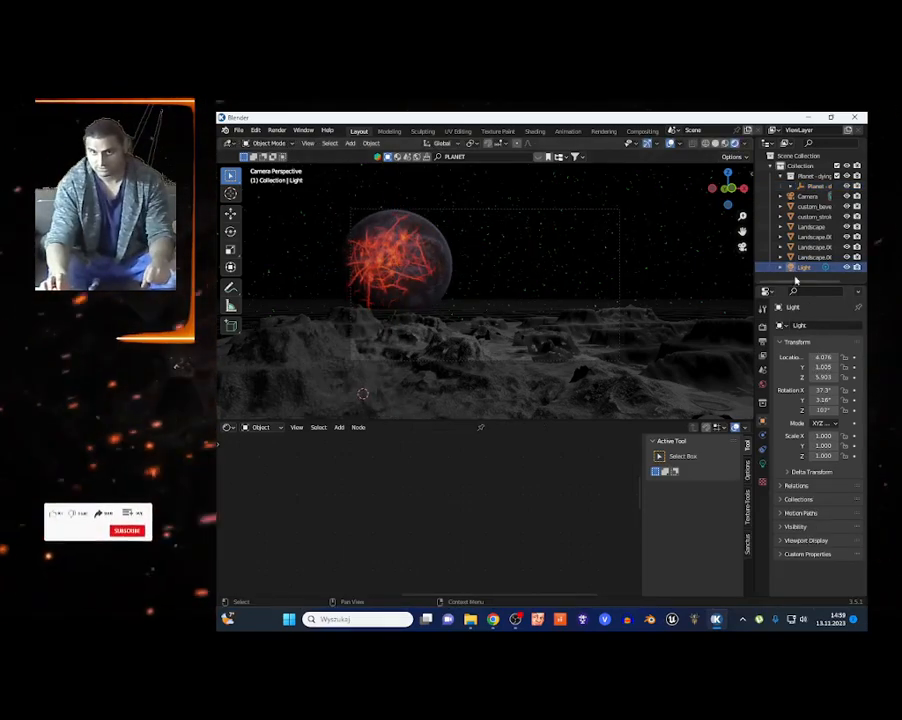
pyautogui.click(762, 466)
pyautogui.moveTo(757, 268); pyautogui.dragTo(659, 268)
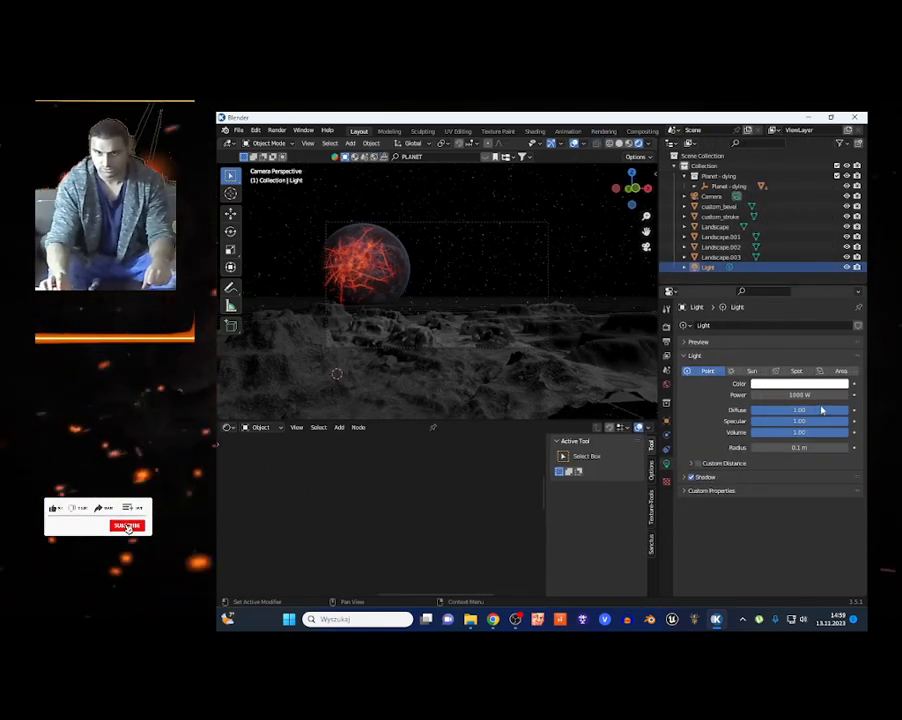
pyautogui.moveTo(787, 396); pyautogui.dragTo(814, 396)
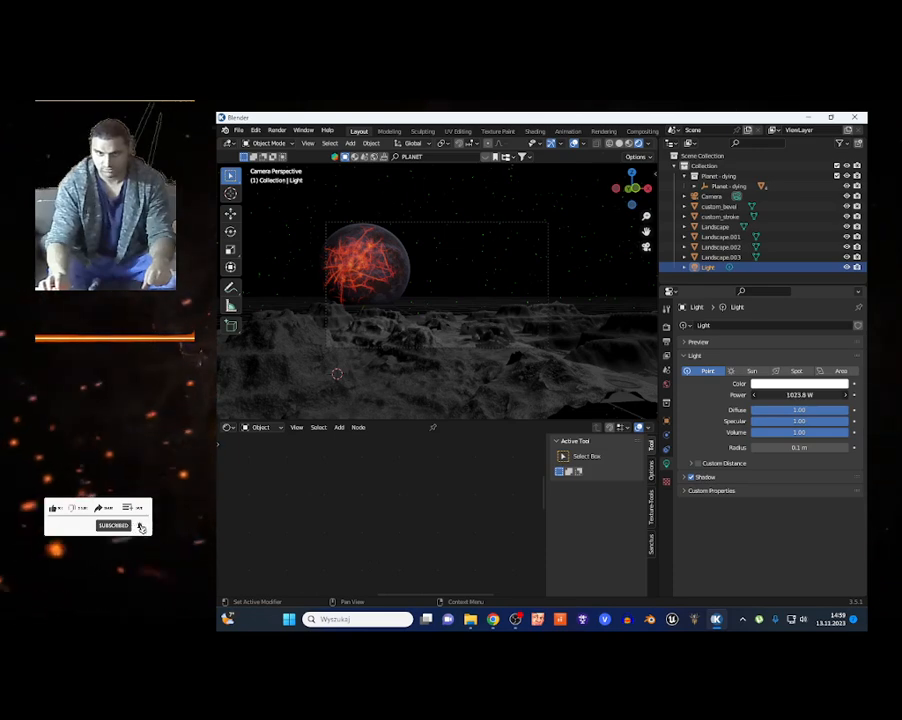
pyautogui.click(797, 384)
pyautogui.moveTo(800, 280)
pyautogui.mouseDown()
pyautogui.moveTo(776, 292)
pyautogui.moveTo(806, 300)
pyautogui.moveTo(787, 287)
pyautogui.mouseUp()
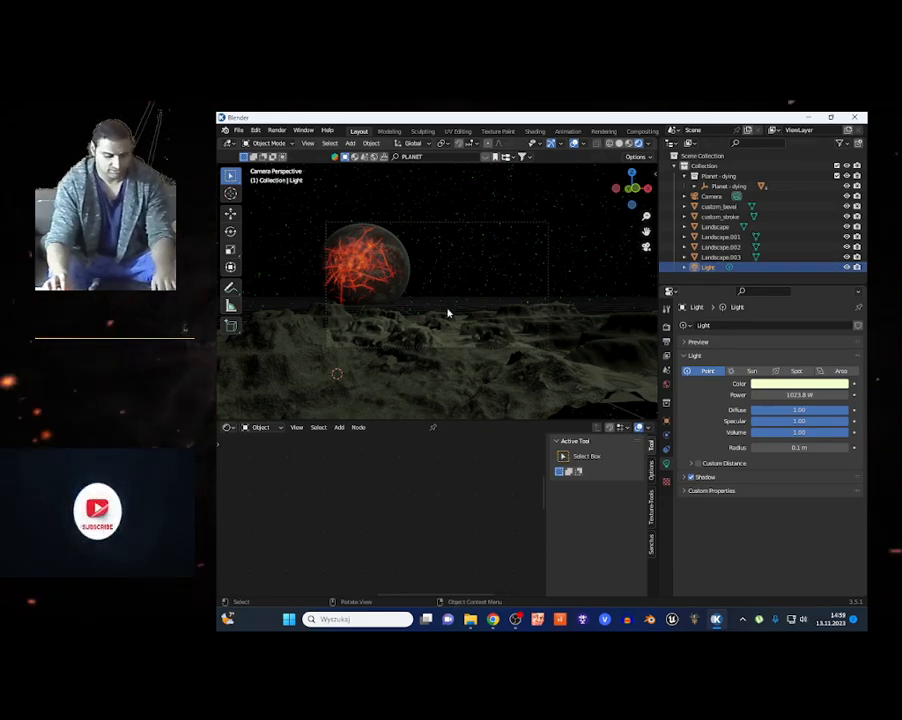
# Move the point light about -10.05 m along X
pyautogui.press('g')
pyautogui.press('x')
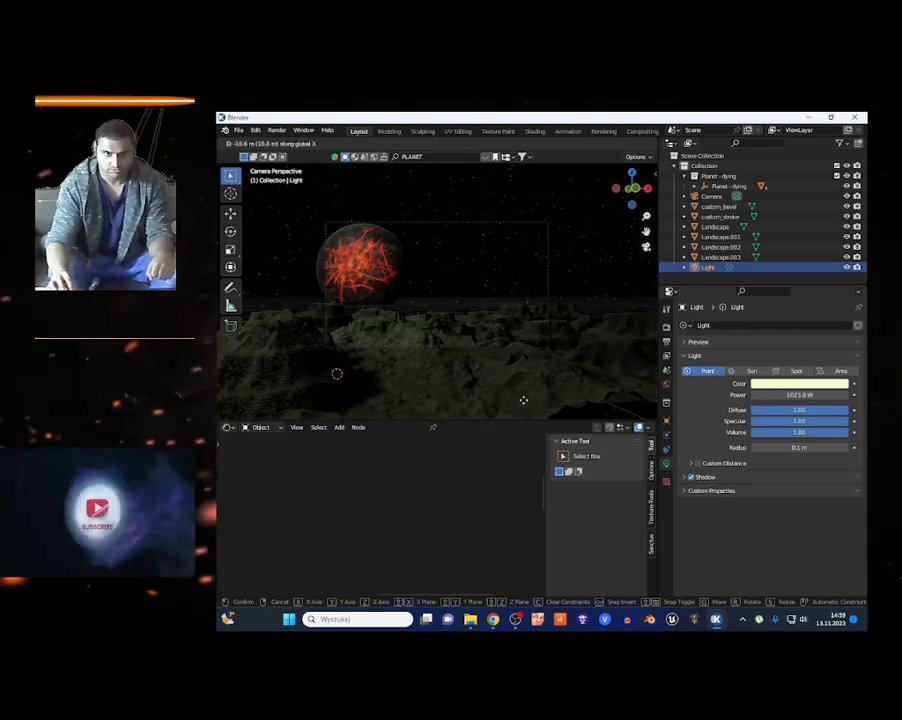
pyautogui.click(619, 407)
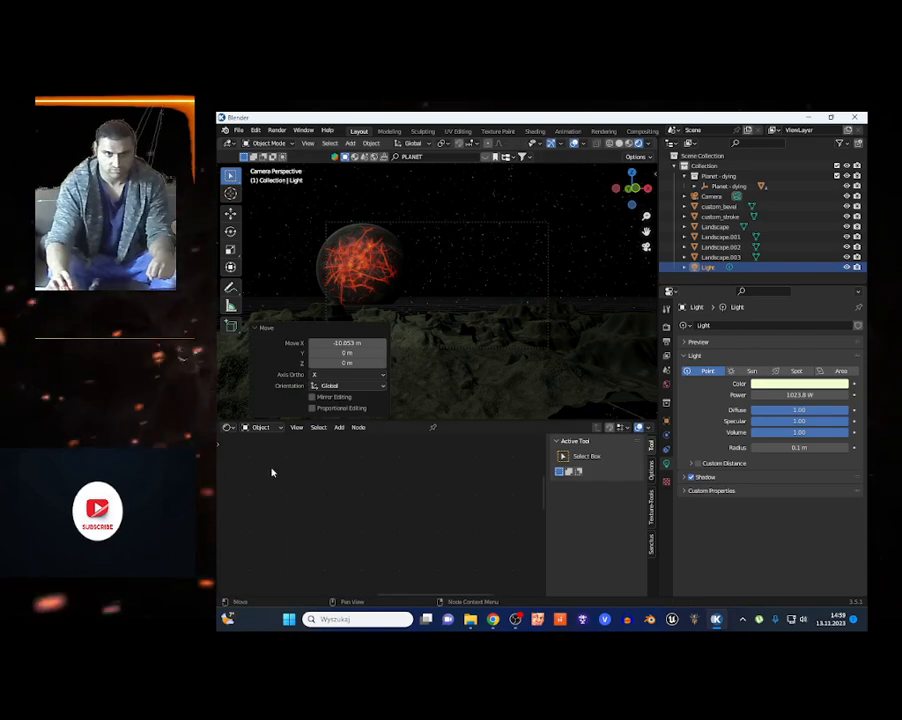
# In the World shader, set the Noise Texture's Scale to 195.700 and the Bright/Contrast node's Bright to -3.300
pyautogui.click(260, 427)
pyautogui.click(262, 450)
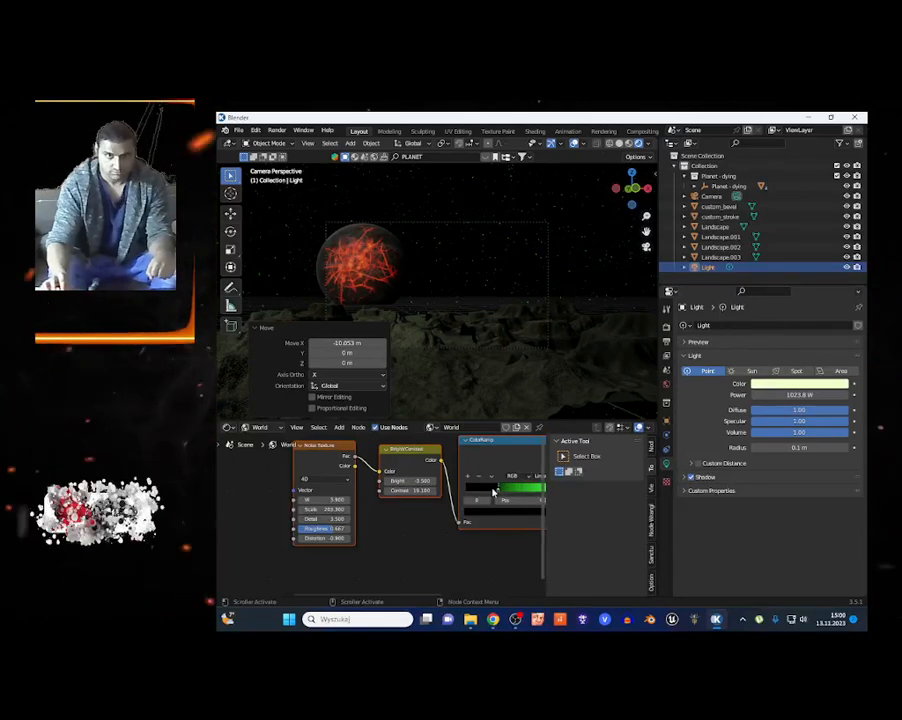
pyautogui.moveTo(318, 510); pyautogui.dragTo(340, 510)
pyautogui.scroll(5, 388, 515)
pyautogui.moveTo(424, 465)
pyautogui.mouseDown()
pyautogui.moveTo(437, 465)
pyautogui.moveTo(425, 465)
pyautogui.mouseUp()
pyautogui.click(414, 224)
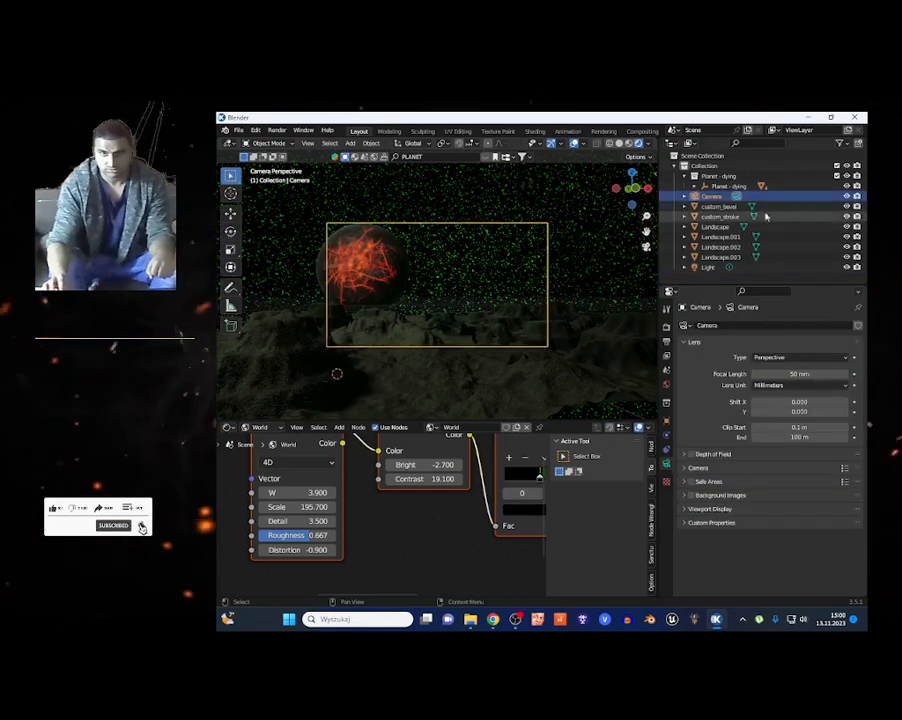
pyautogui.scroll(5, 400, 340)
pyautogui.scroll(-3, 425, 362)
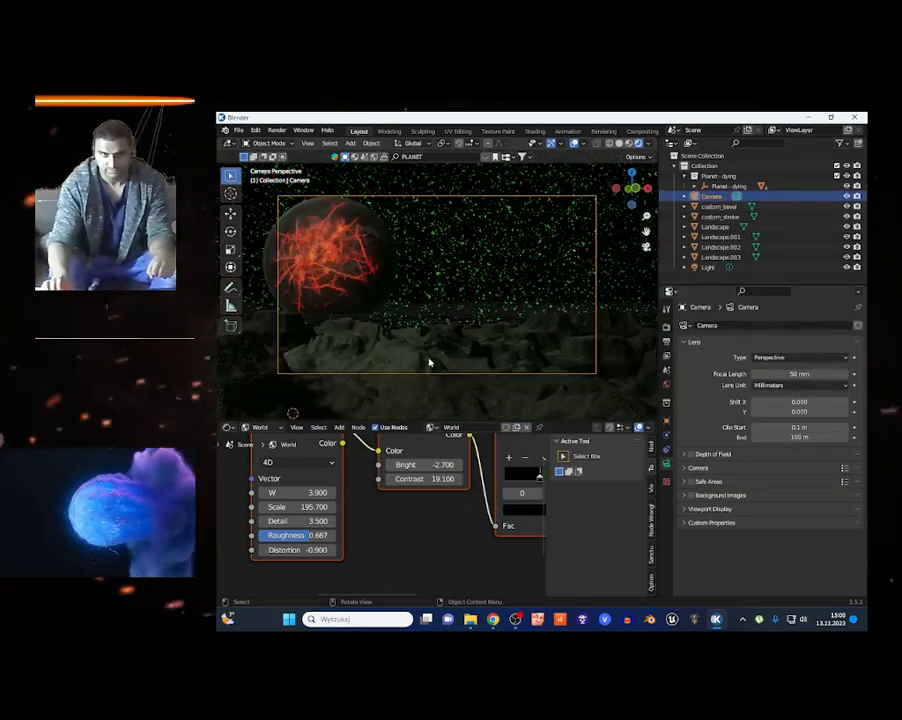
pyautogui.moveTo(425, 465); pyautogui.dragTo(418, 465)
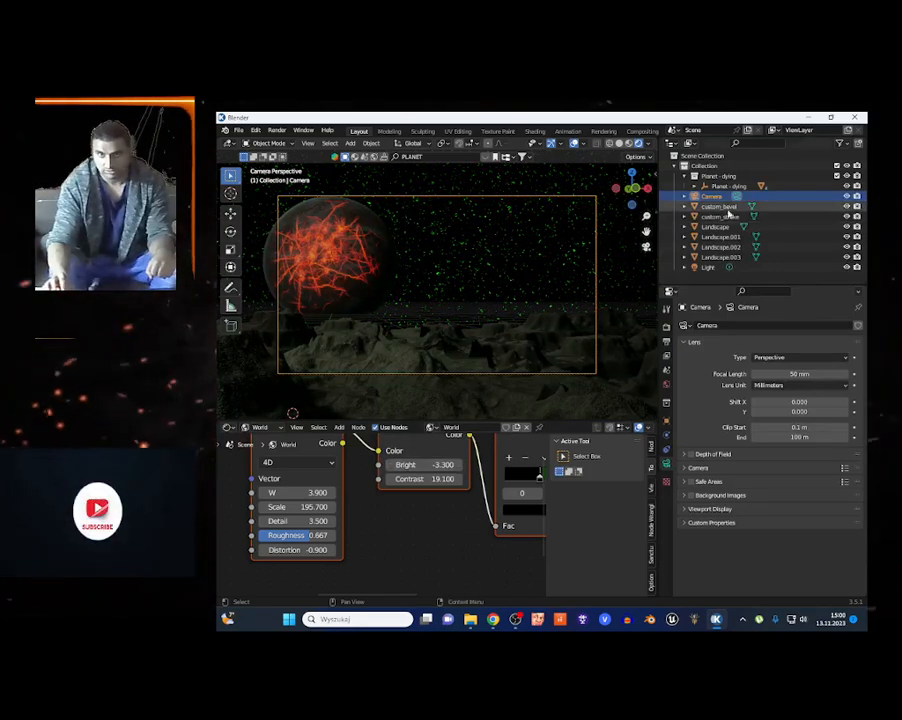
# Move the Planet - dying model about 2 m further back along Y, shift it along positive X, and raise it along Z
pyautogui.click(727, 187)
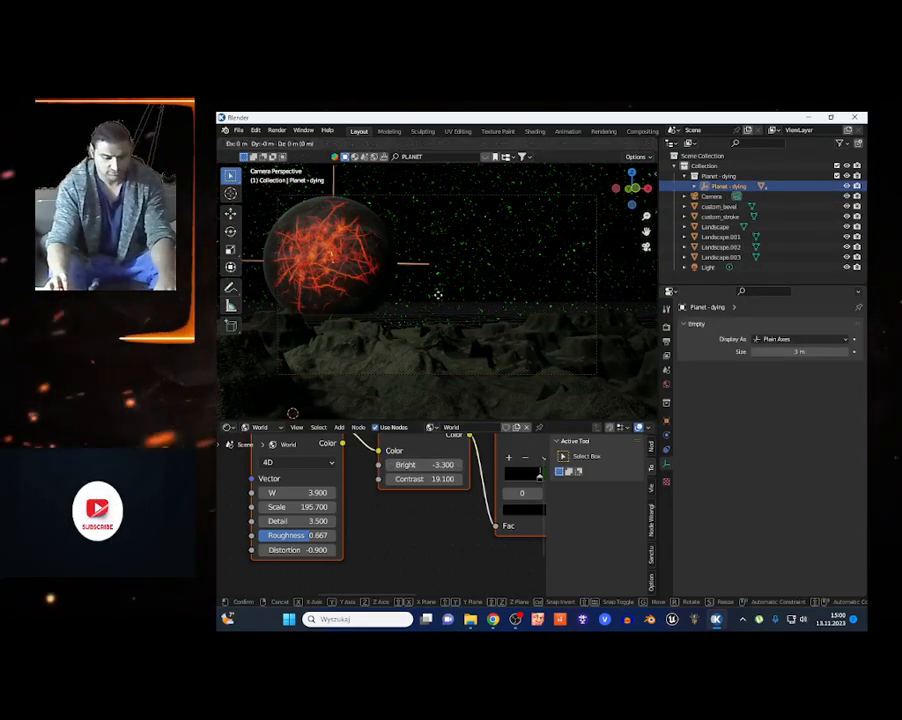
pyautogui.press('g')
pyautogui.press('y')
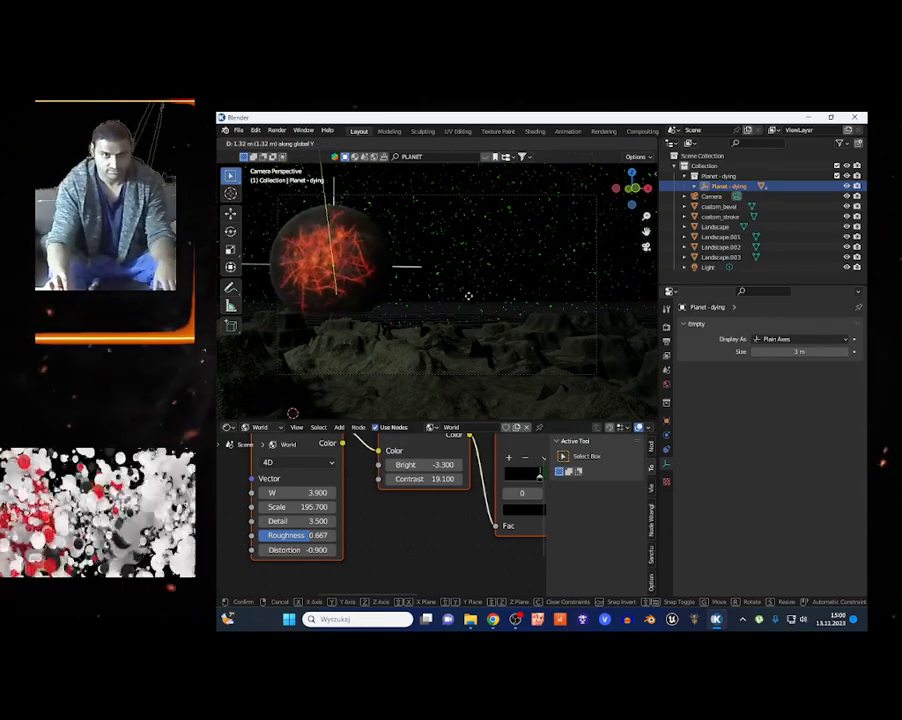
pyautogui.click(469, 297)
pyautogui.press('g')
pyautogui.press('x')
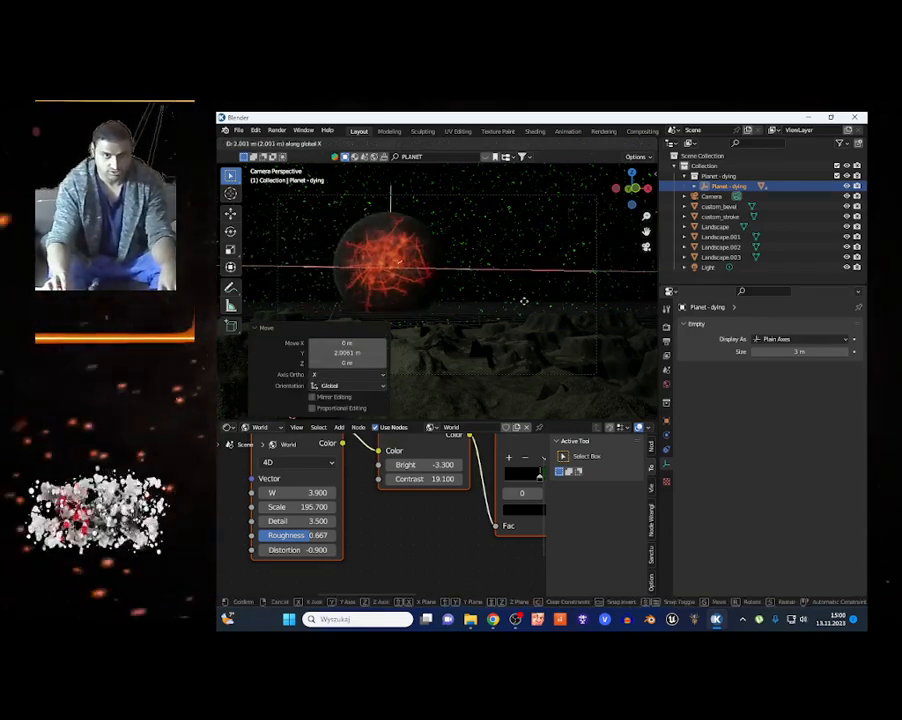
pyautogui.click(510, 304)
pyautogui.press('g')
pyautogui.press('z')
pyautogui.click(464, 284)
pyautogui.click(526, 275)
# Fly the camera over the landscape and reframe it so the planet stands above the rocky ridge
pyautogui.scroll(-4, 409, 515)
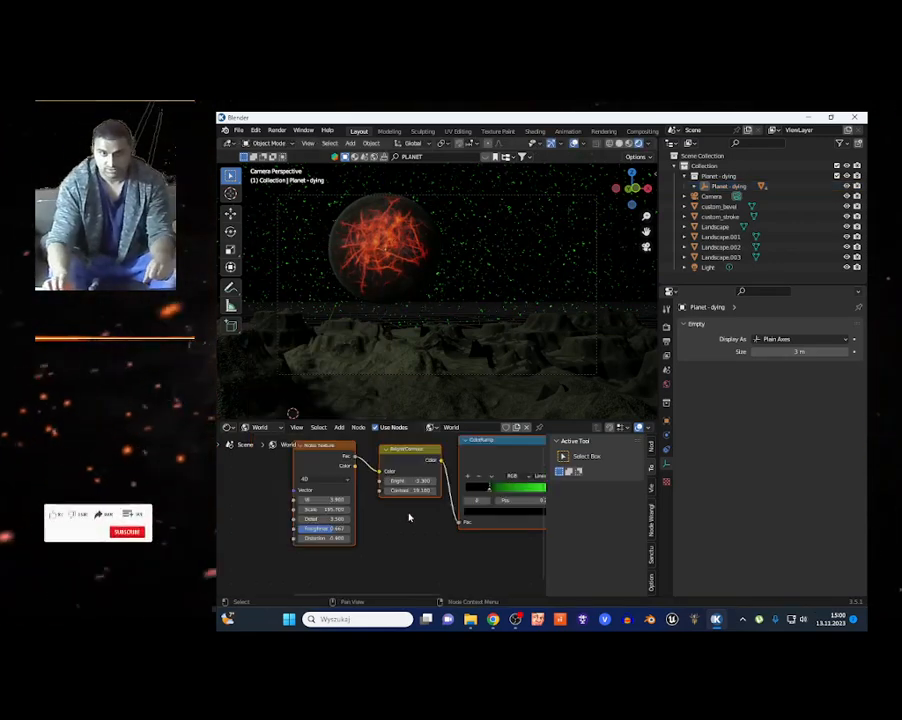
pyautogui.scroll(-3, 411, 376)
pyautogui.hotkey('shift', '`')
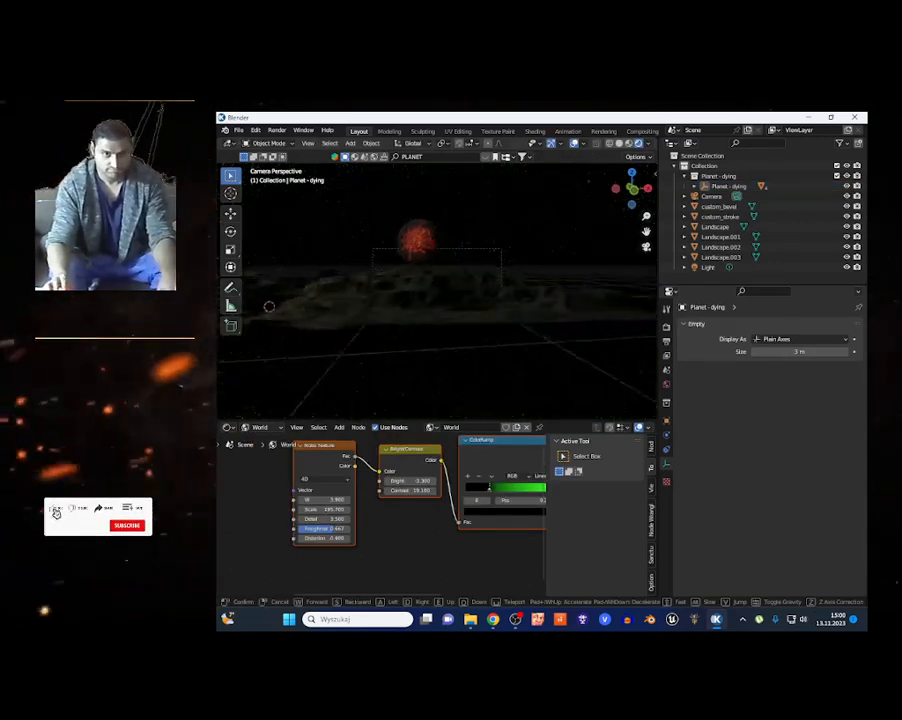
pyautogui.press('w')
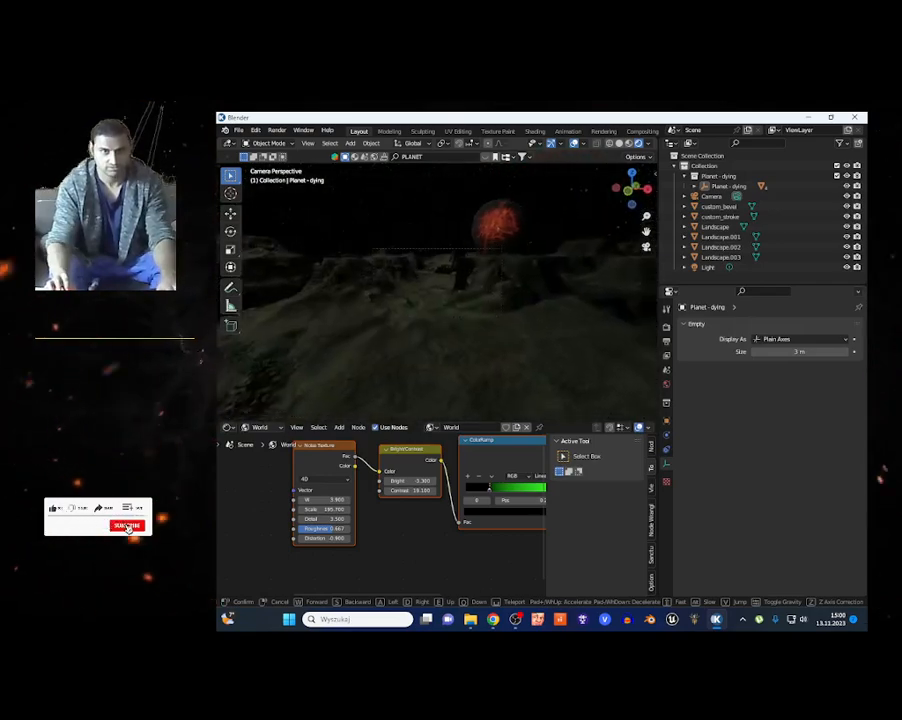
pyautogui.press('s')
pyautogui.press('w')
pyautogui.press('w')
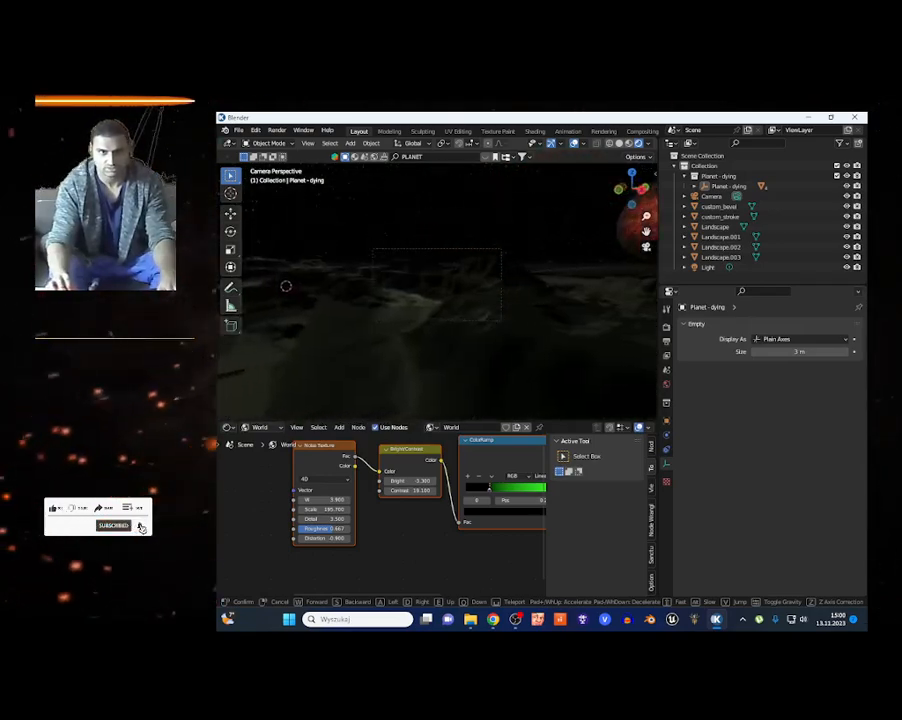
pyautogui.press('s')
pyautogui.press('w')
pyautogui.press('s')
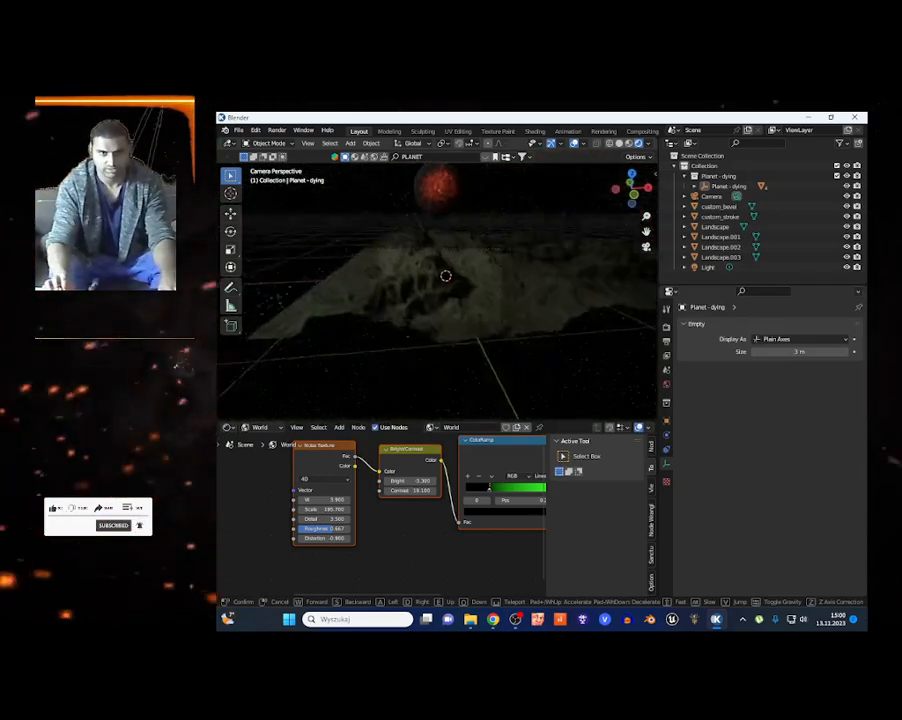
pyautogui.press('w')
pyautogui.press('s')
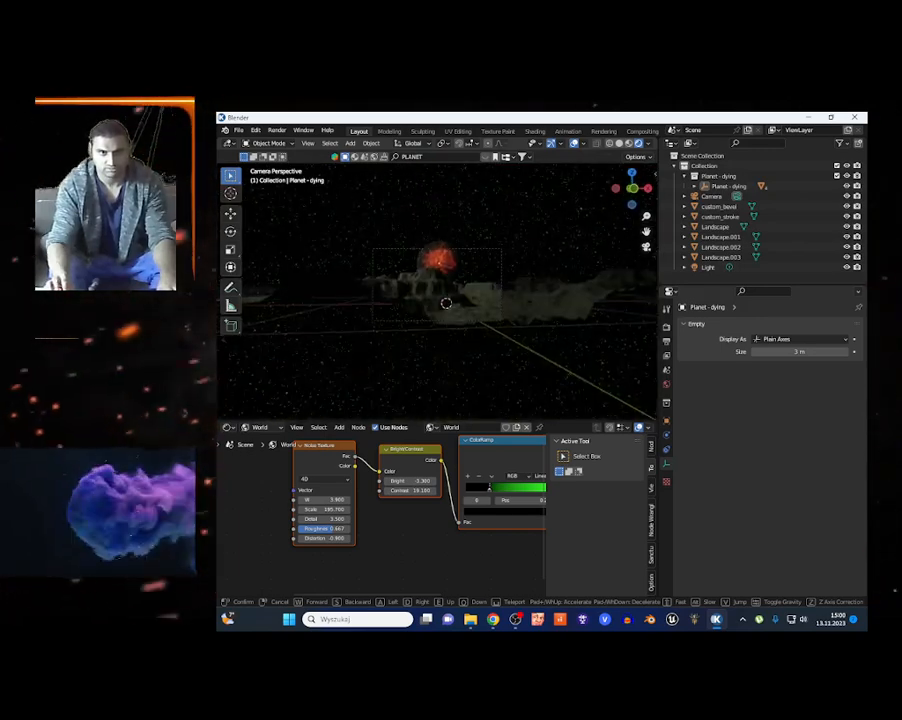
pyautogui.click(437, 278)
# Duplicate the World's Noise Texture, Bright/Contrast and ColorRamp nodes below the originals, then shift both node rows together
pyautogui.scroll(-4, 392, 526)
pyautogui.moveTo(298, 440); pyautogui.dragTo(471, 533)
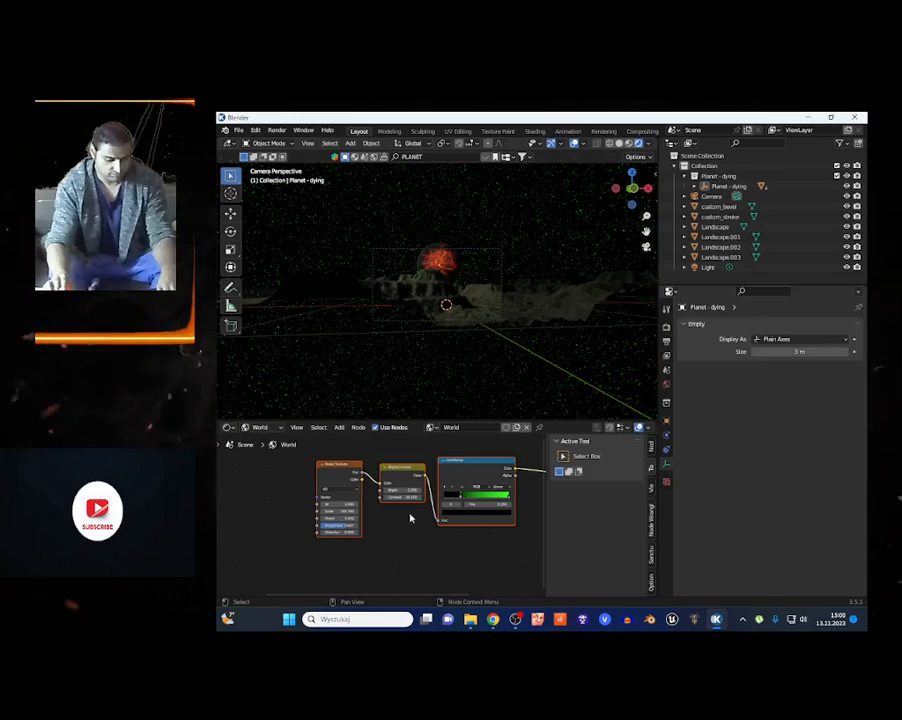
pyautogui.hotkey('shift', 'd')
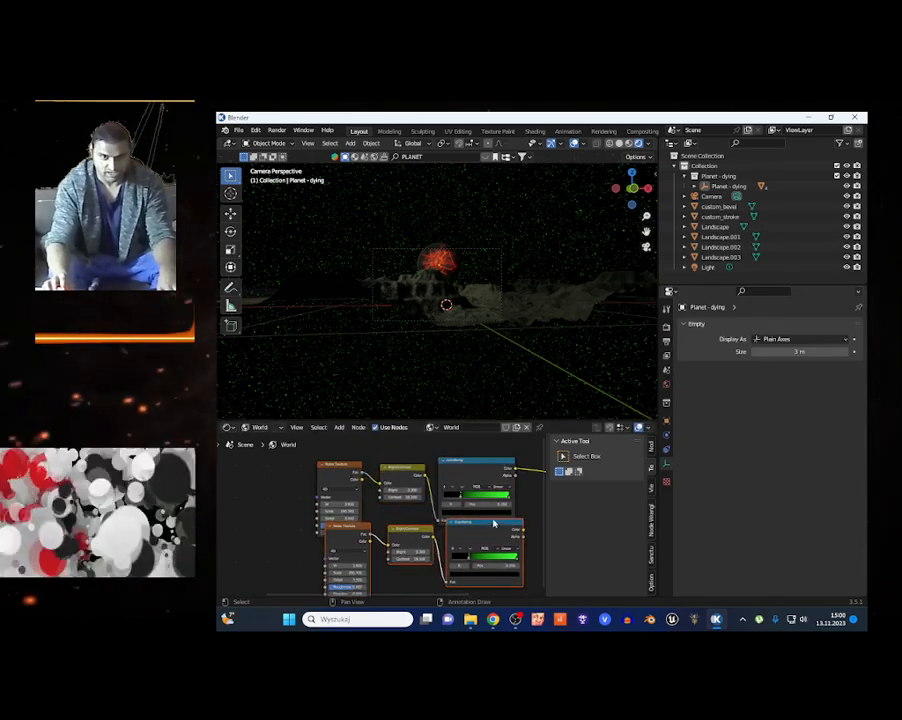
pyautogui.moveTo(280, 457); pyautogui.dragTo(498, 590)
pyautogui.press('g')
pyautogui.click(413, 455)
# Render the camera view as an image, inspect the landscape, planet and stars up close, and close the render
pyautogui.scroll(4, 484, 206)
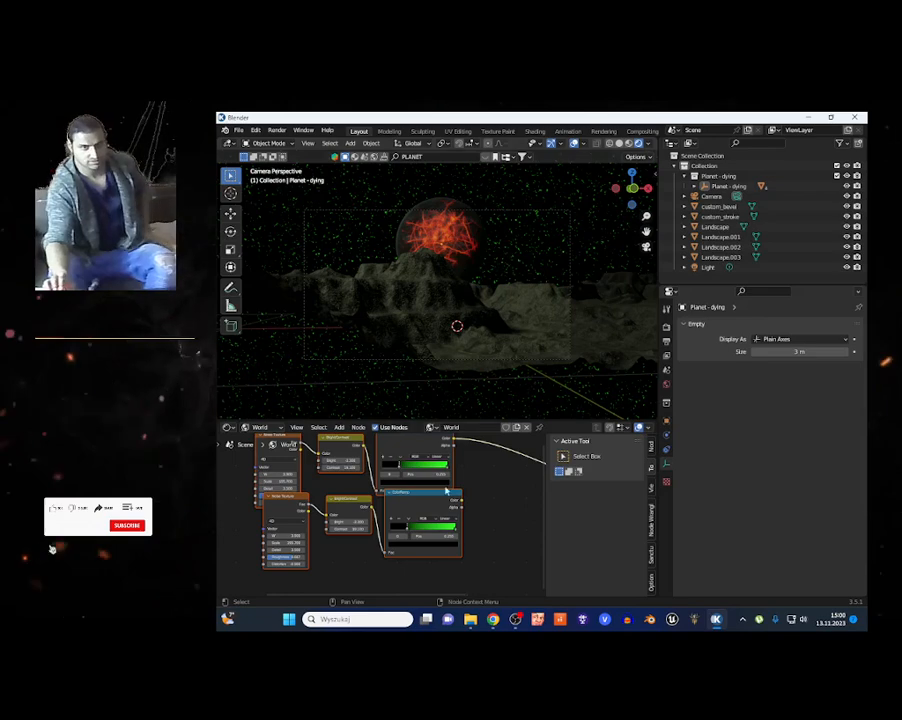
pyautogui.click(277, 130)
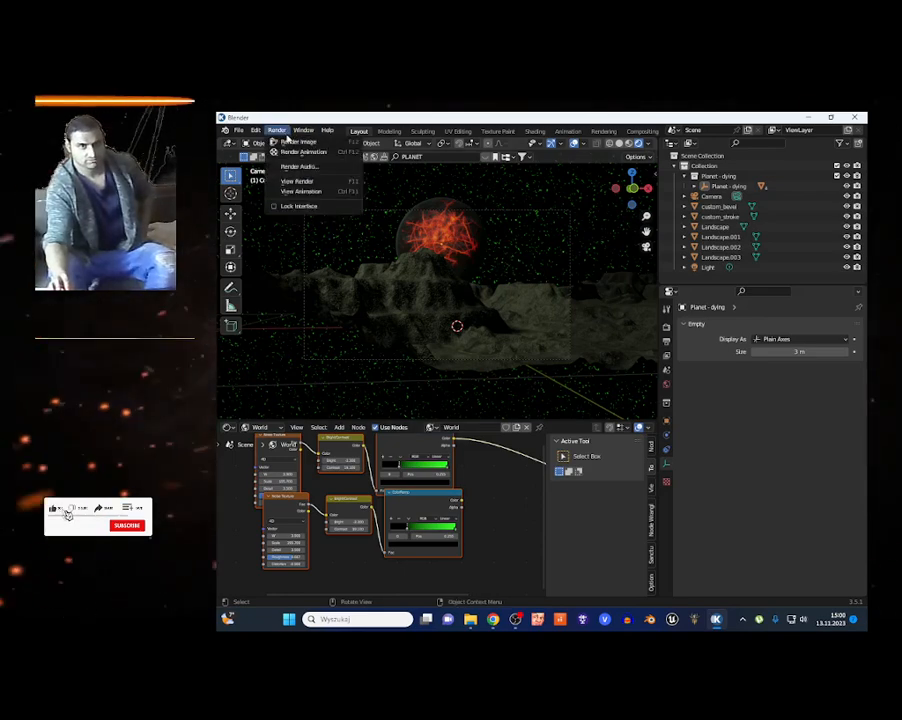
pyautogui.click(293, 141)
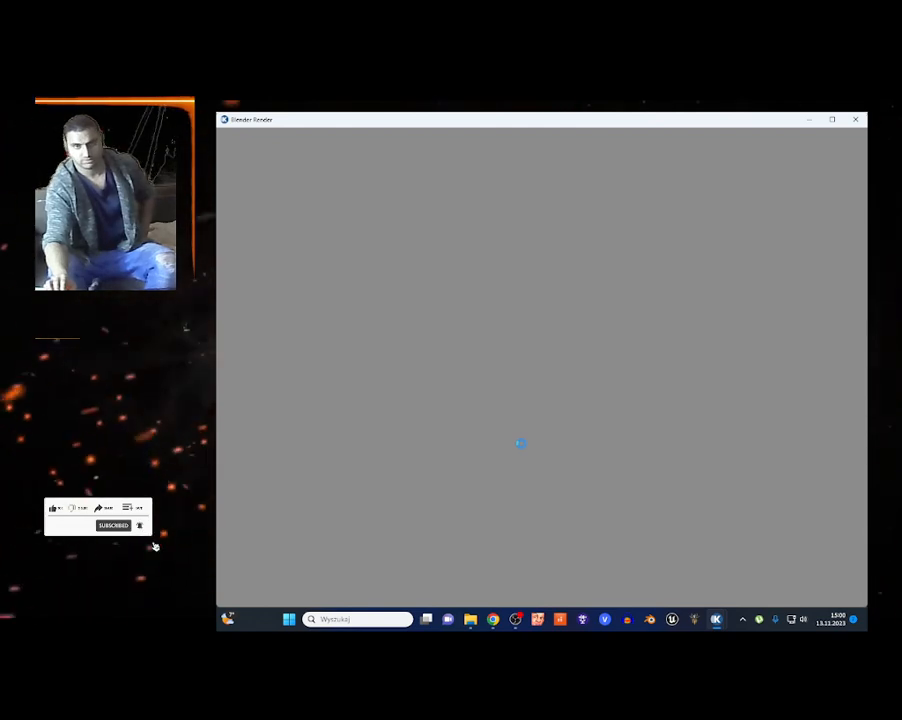
pyautogui.scroll(-5, 518, 446)
pyautogui.scroll(3, 574, 461)
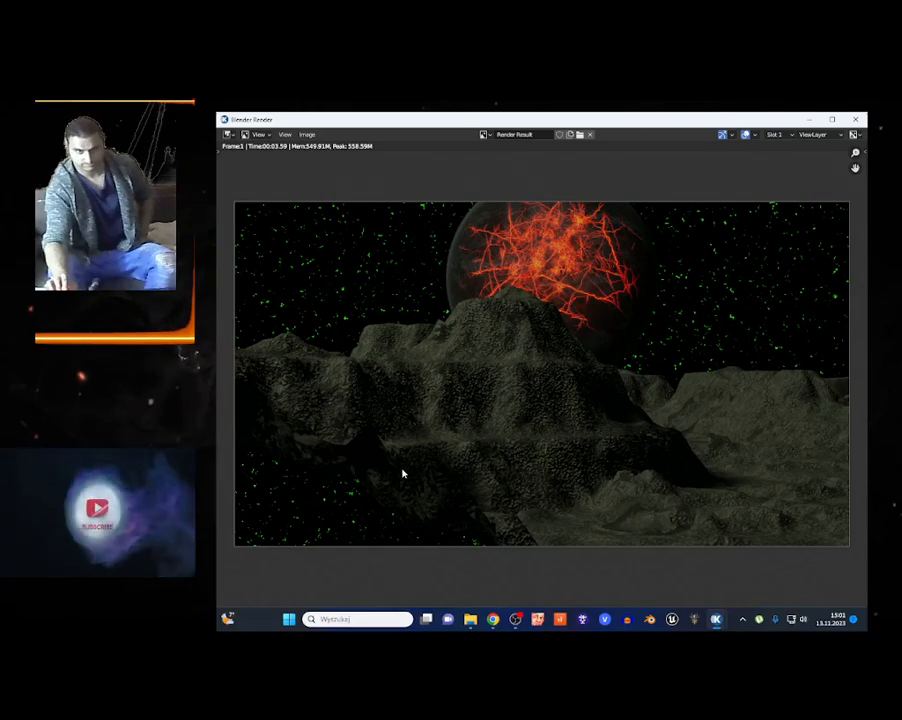
pyautogui.scroll(-4, 489, 515)
pyautogui.scroll(6, 328, 534)
pyautogui.scroll(-2, 316, 517)
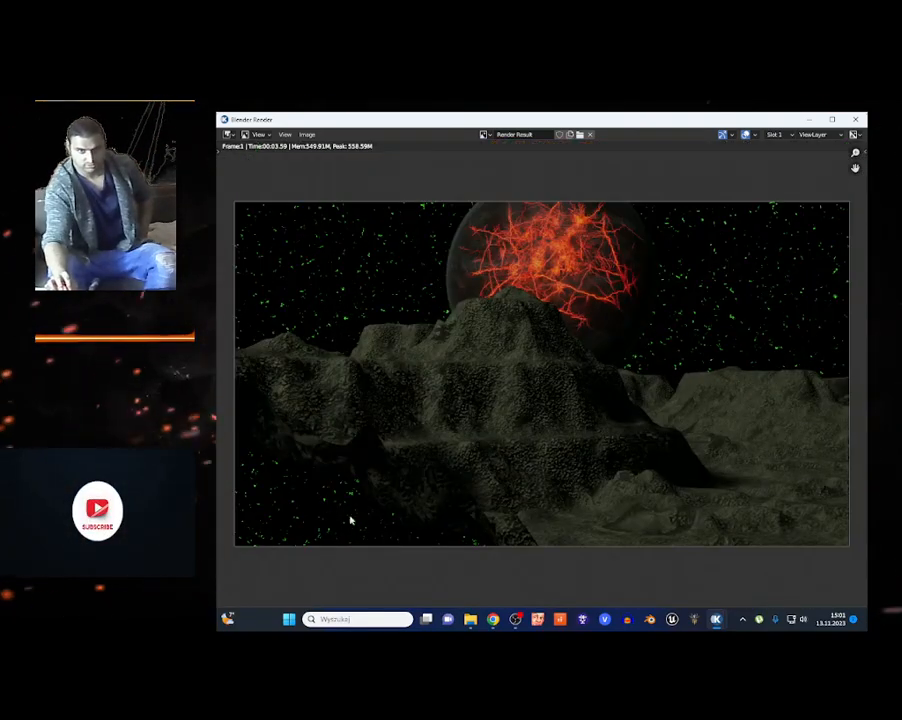
pyautogui.click(858, 120)
# Duplicate the Landscape tile about -0.72 m along X and rotate the copy about -164° around Z
pyautogui.click(412, 316)
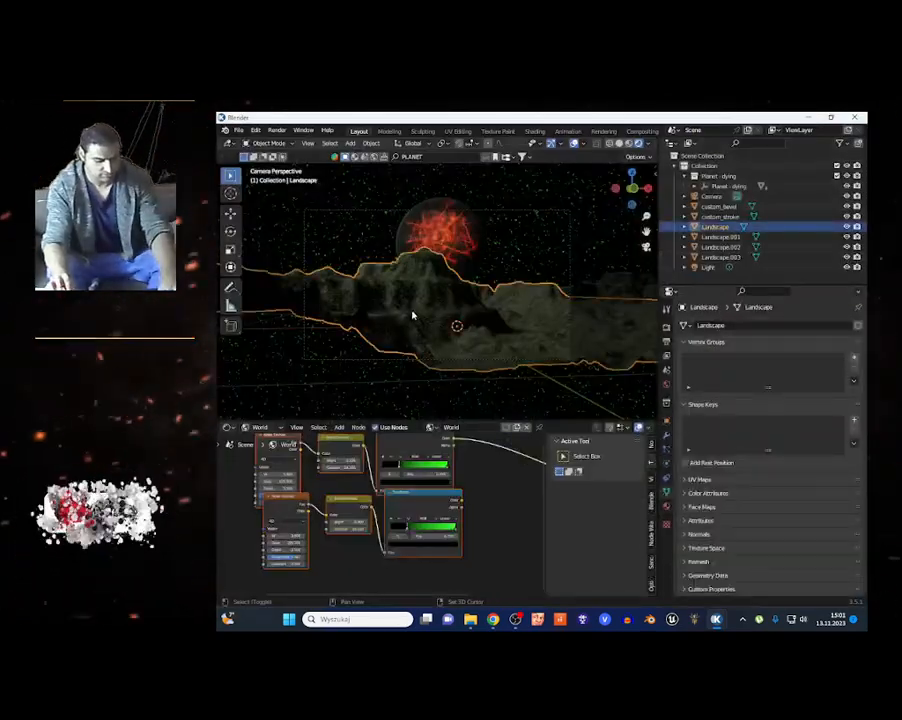
pyautogui.hotkey('shift', 'd')
pyautogui.press('x')
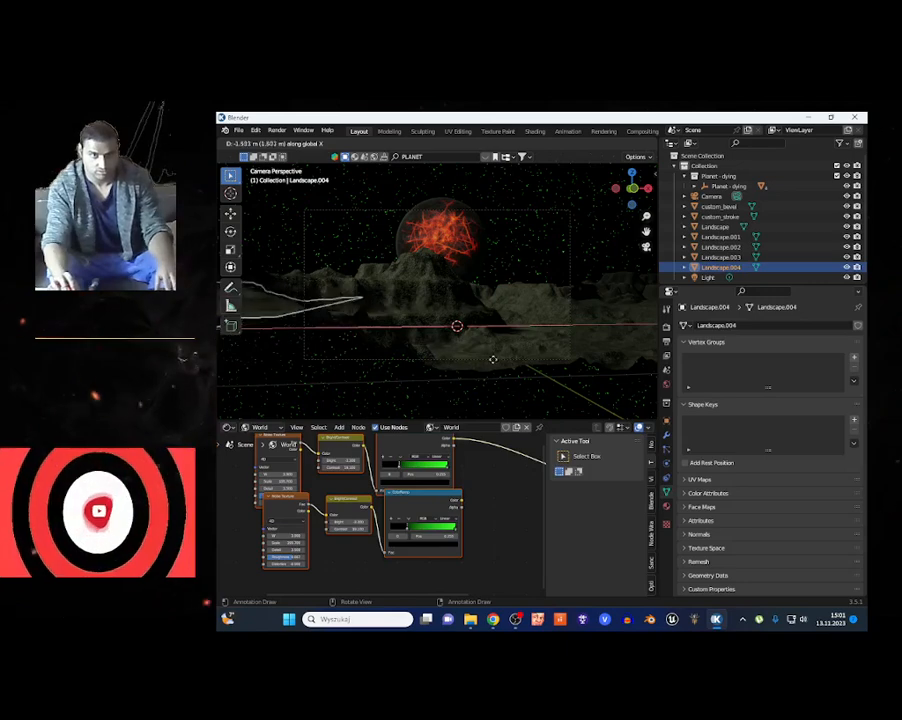
pyautogui.click(246, 366)
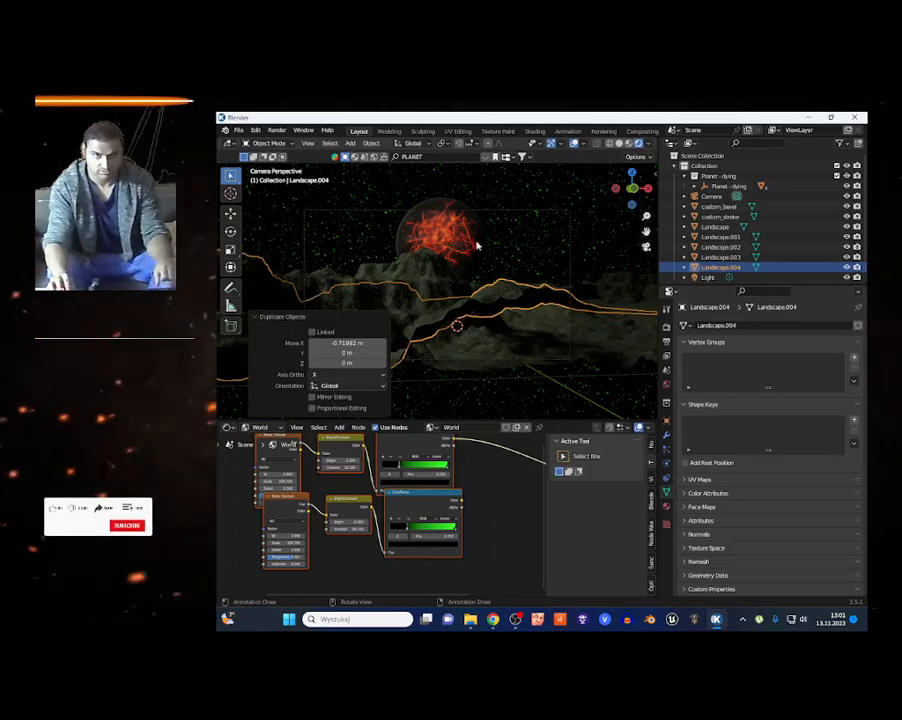
pyautogui.press('r')
pyautogui.press('z')
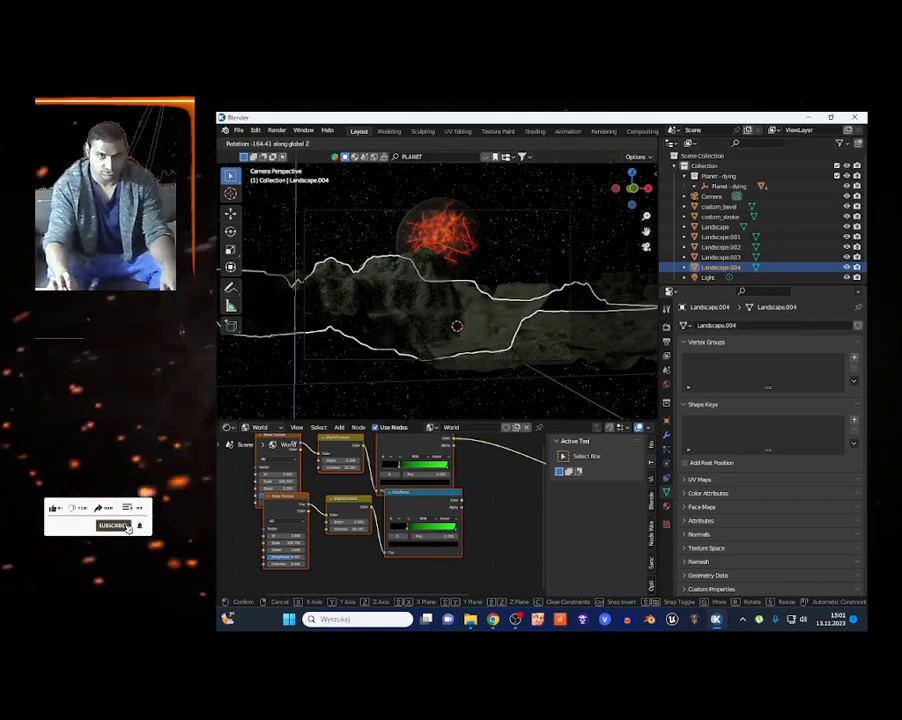
pyautogui.press('Return')
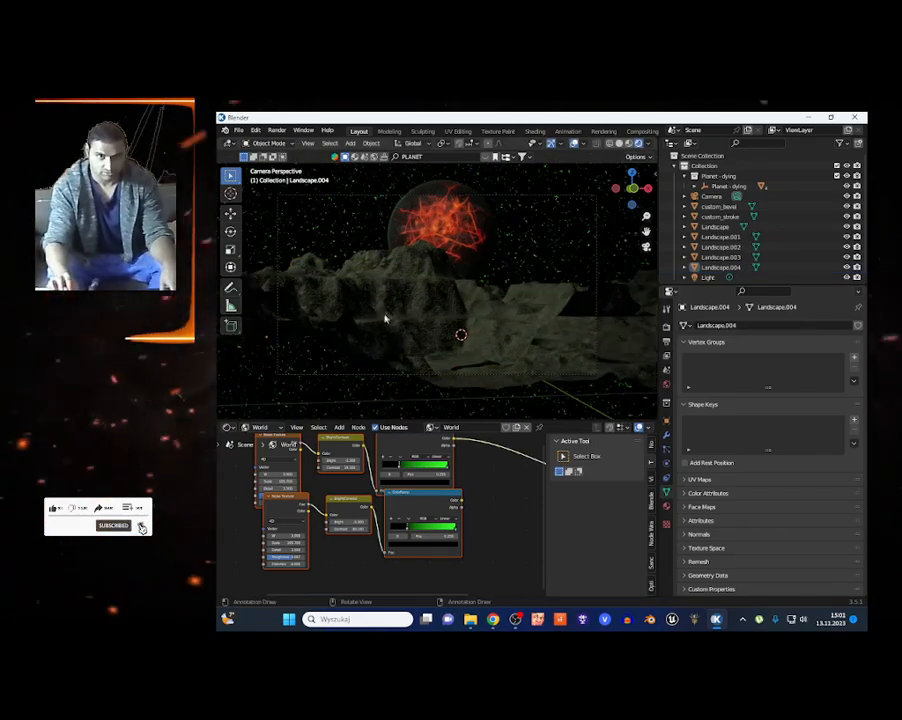
# Lower the original Landscape tile about 0.09 m along the global Z axis
pyautogui.click(396, 298)
pyautogui.press('g')
pyautogui.press('z')
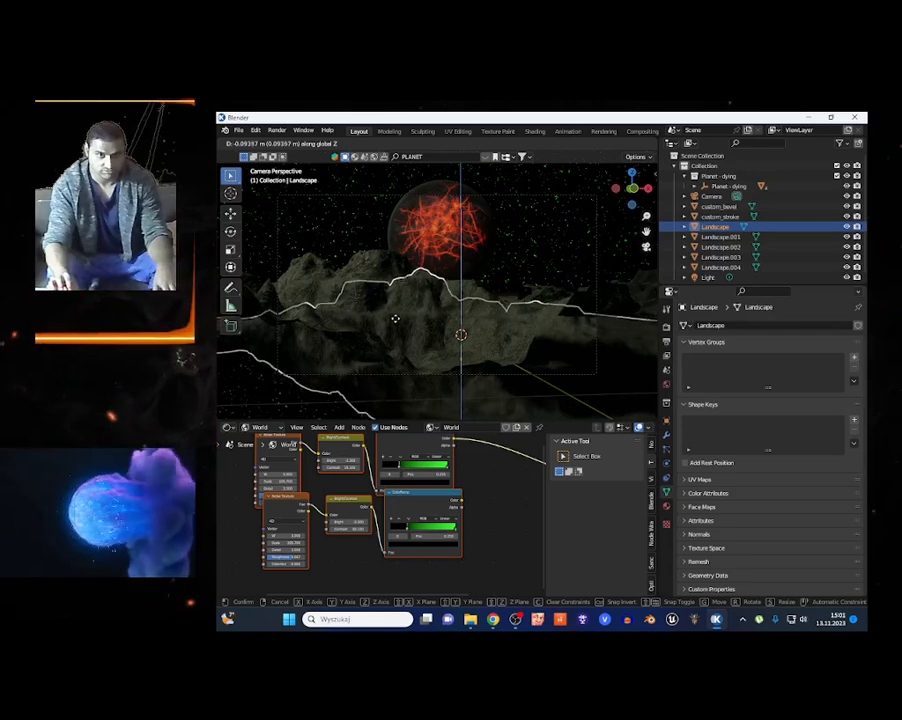
pyautogui.press('Return')
pyautogui.click(277, 213)
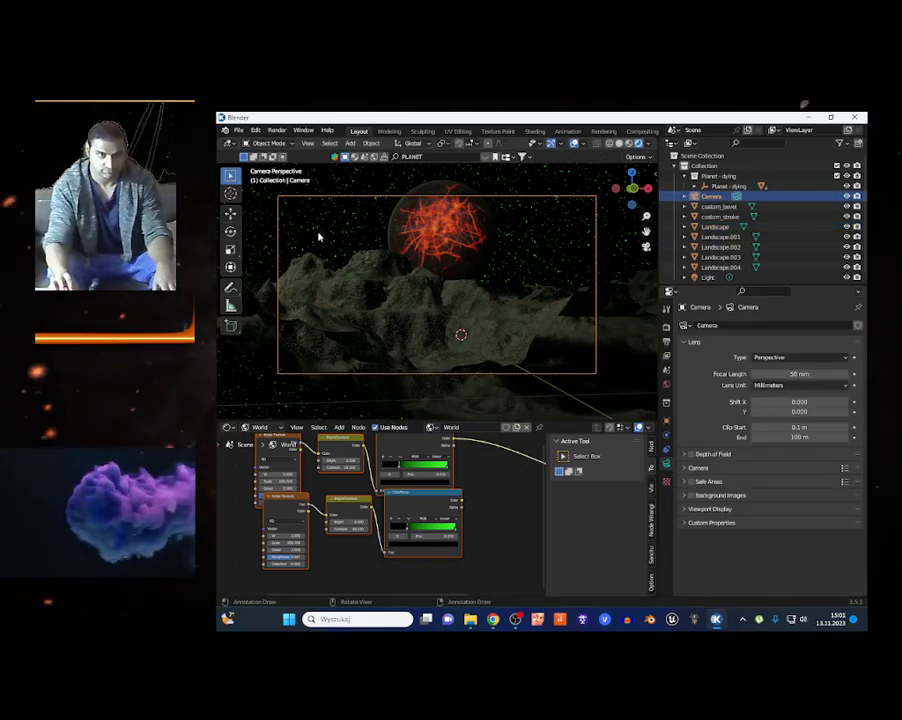
# Shift the original Landscape tile sideways along the global X axis, away from the middle of the camera frame
pyautogui.click(435, 334)
pyautogui.press('g')
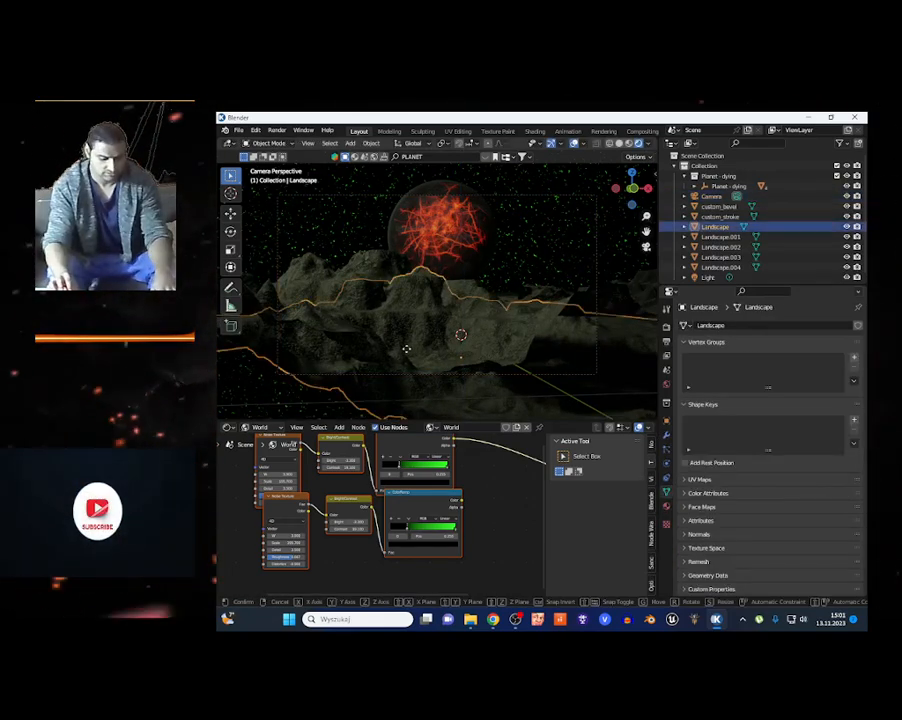
pyautogui.press('x')
pyautogui.press('Return')
pyautogui.click(398, 262)
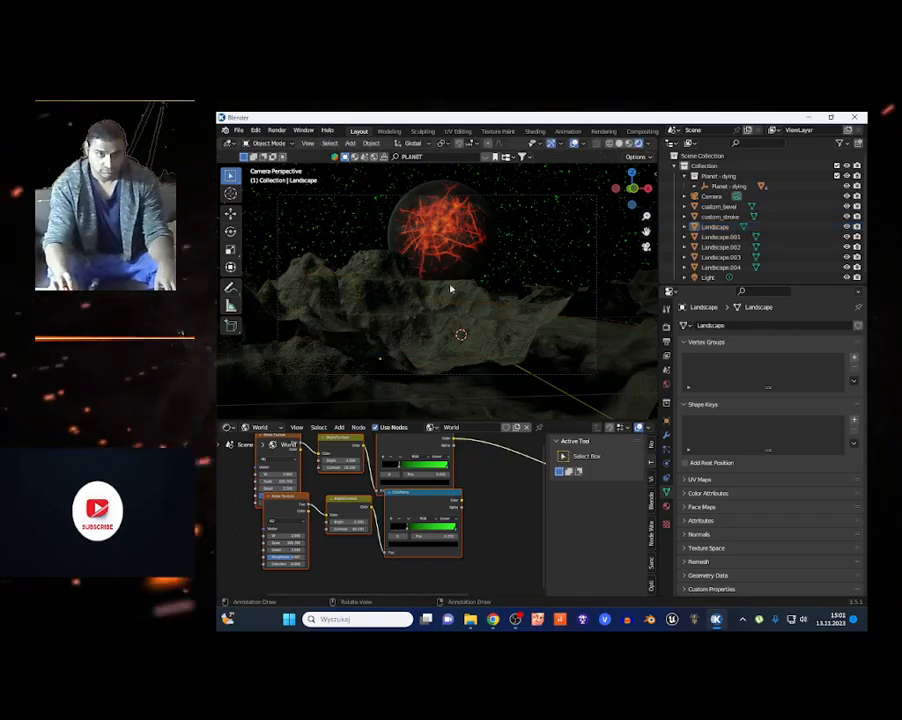
# Lower the Landscape.004 tile about 0.12 m along the global Z axis to open the view of the canyon behind it
pyautogui.scroll(-2, 439, 346)
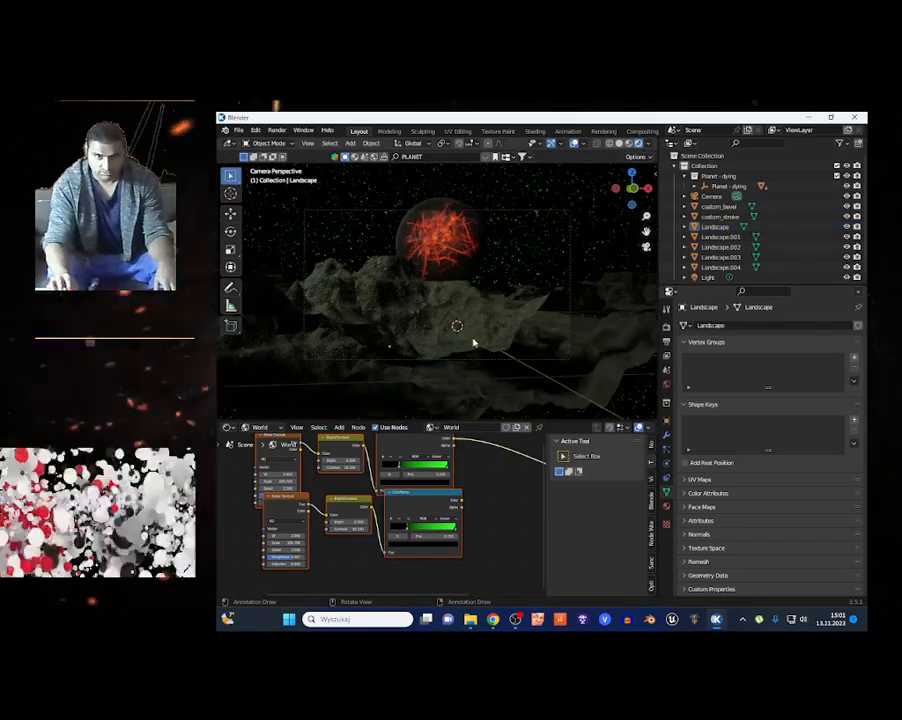
pyautogui.click(489, 338)
pyautogui.press('g')
pyautogui.press('z')
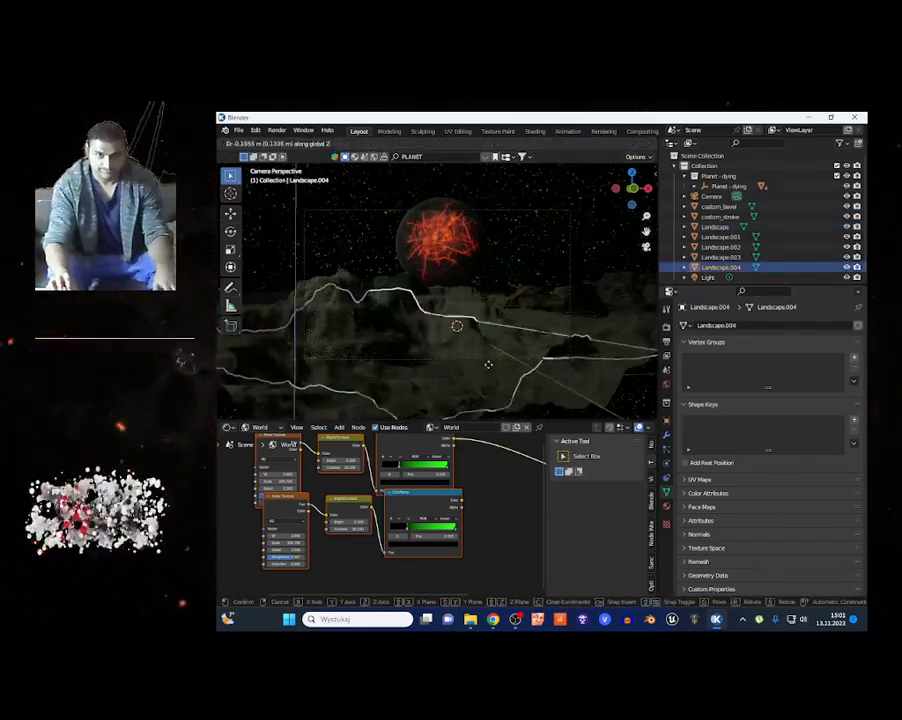
pyautogui.click(487, 362)
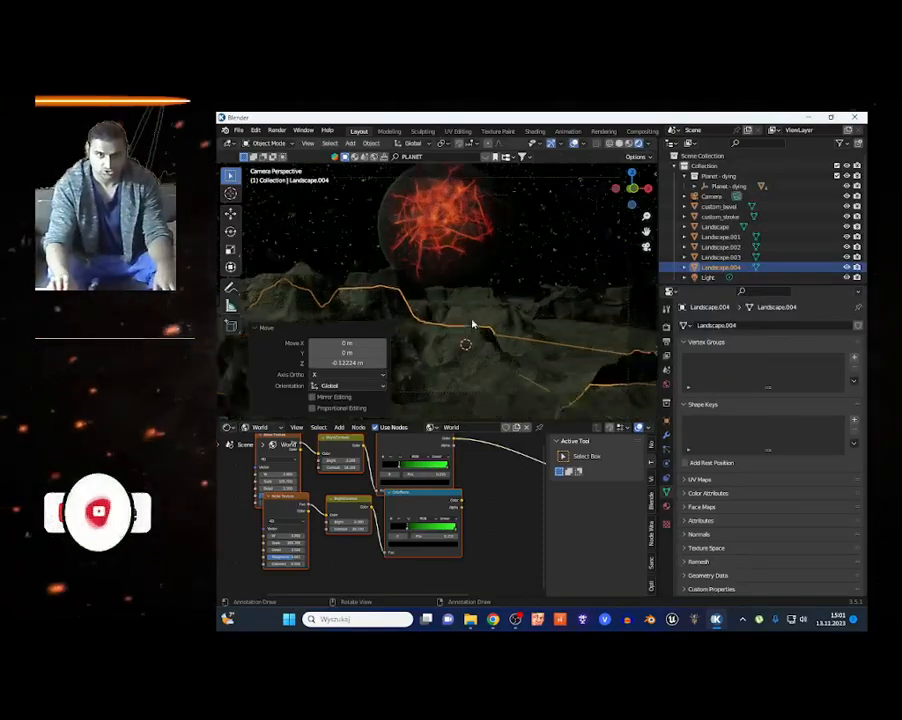
# Select the Planet - dying empty and fly the camera slightly to reframe the planet above the canyon ridges
pyautogui.click(503, 262)
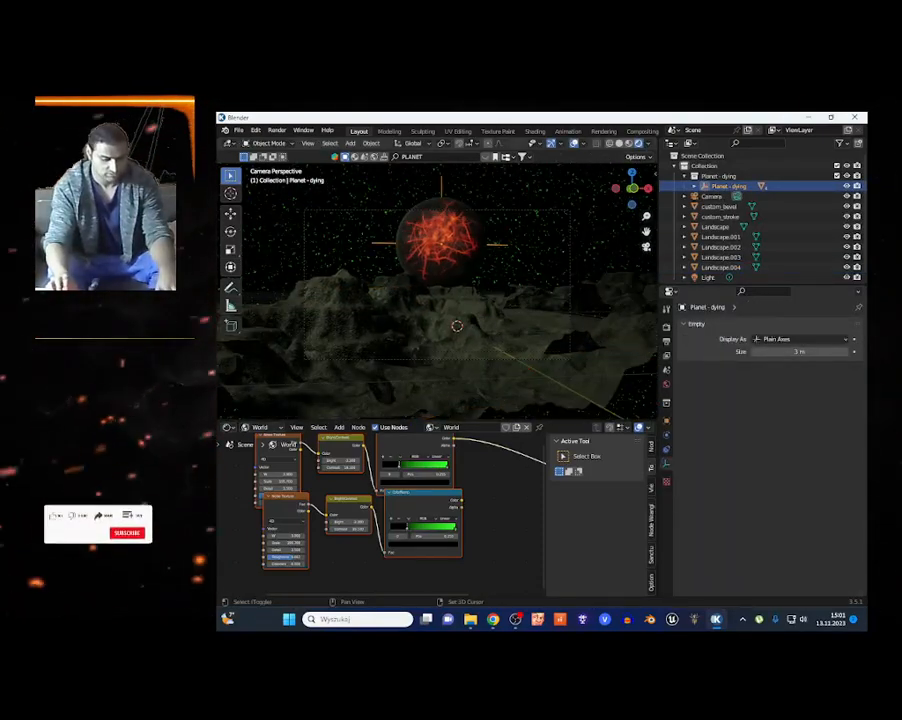
pyautogui.hotkey('shift', '`')
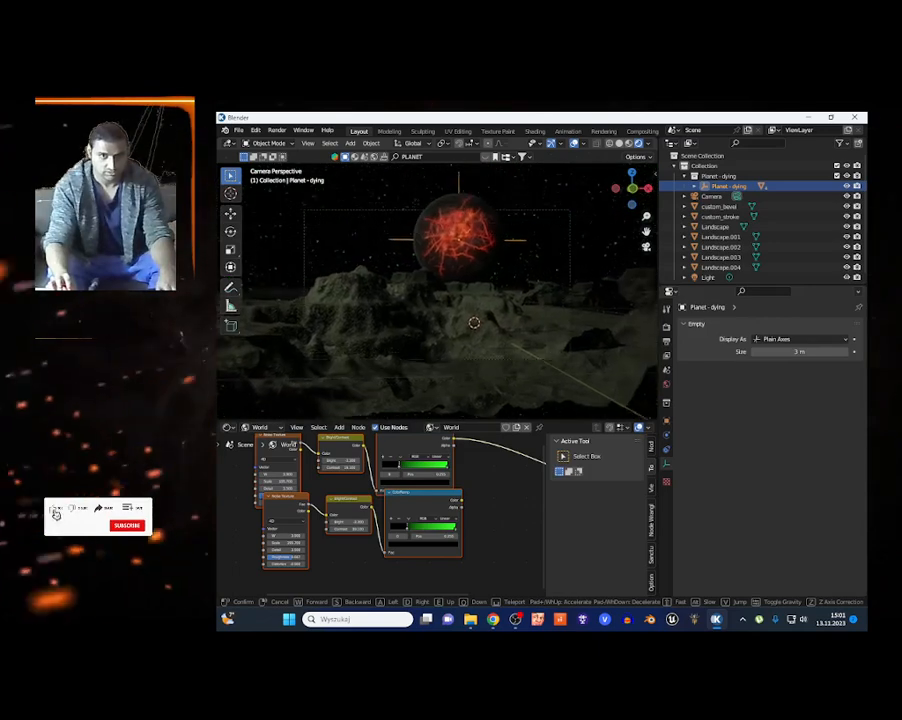
pyautogui.click(417, 316)
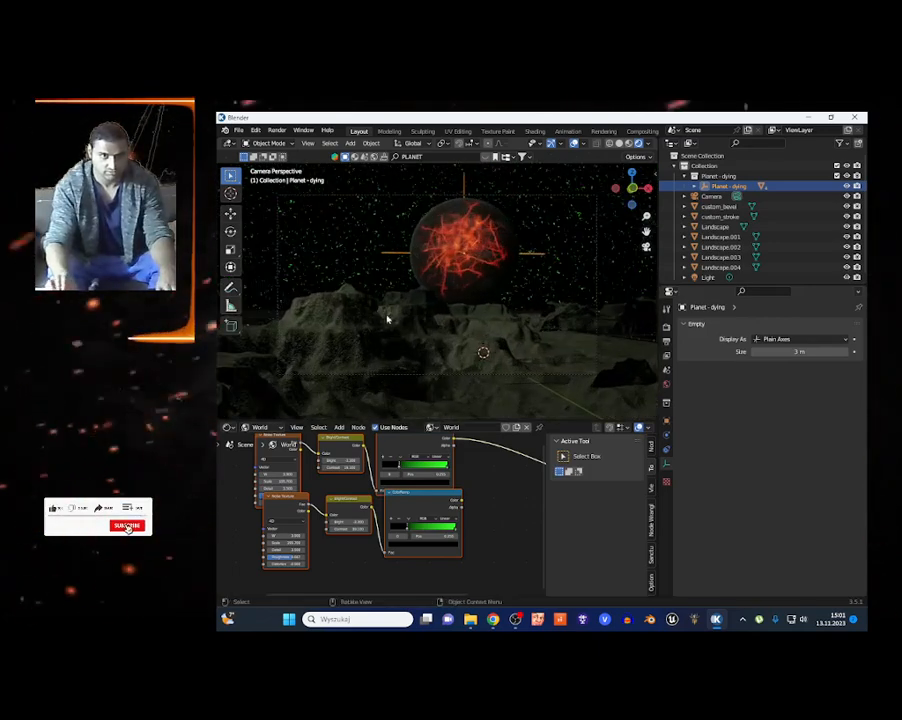
# Render the camera view as an image, examine the planet's edge, rocks and stars at several magnifications, and close the render
pyautogui.click(276, 131)
pyautogui.click(297, 141)
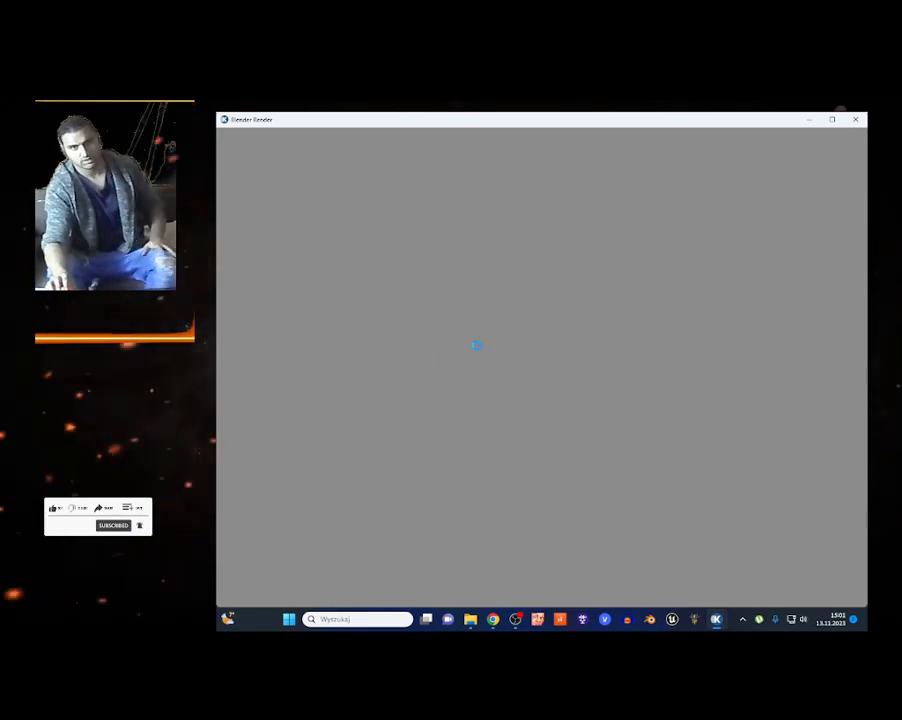
pyautogui.scroll(-4, 511, 489)
pyautogui.scroll(2, 481, 483)
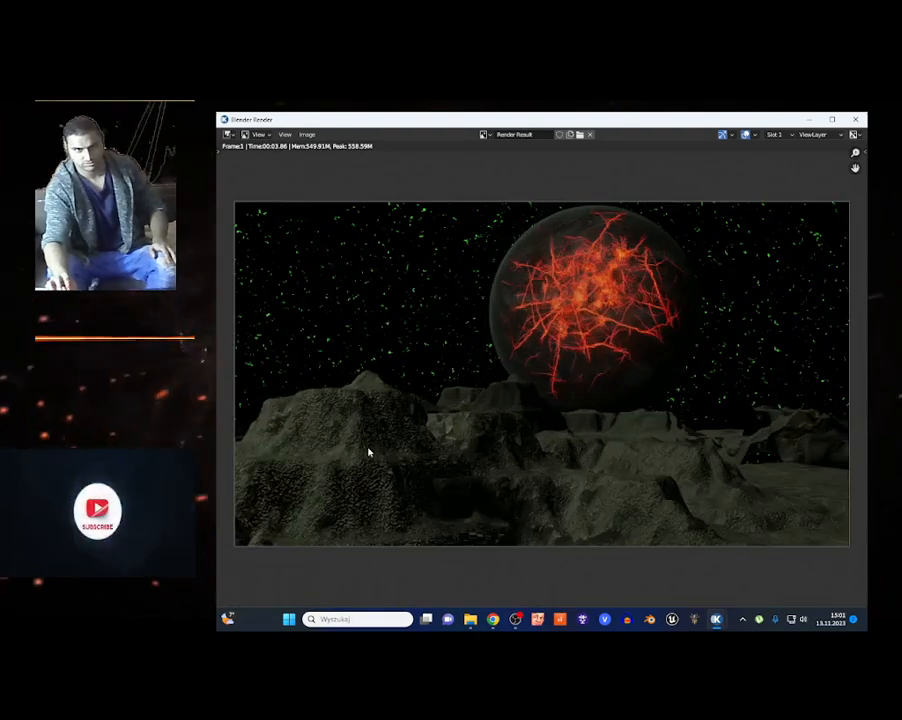
pyautogui.scroll(2, 547, 472)
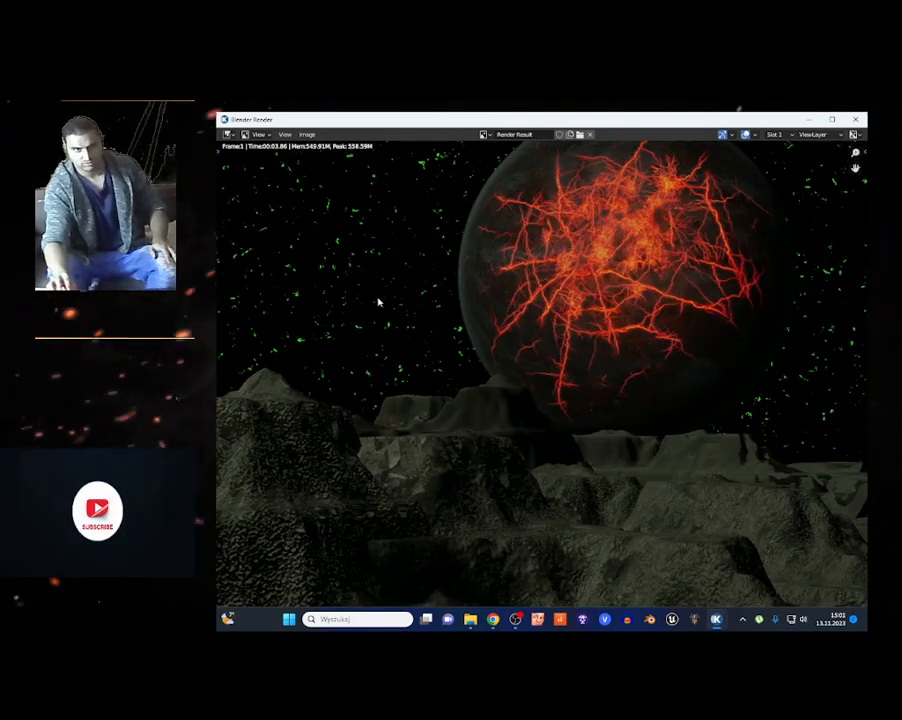
pyautogui.scroll(3, 378, 409)
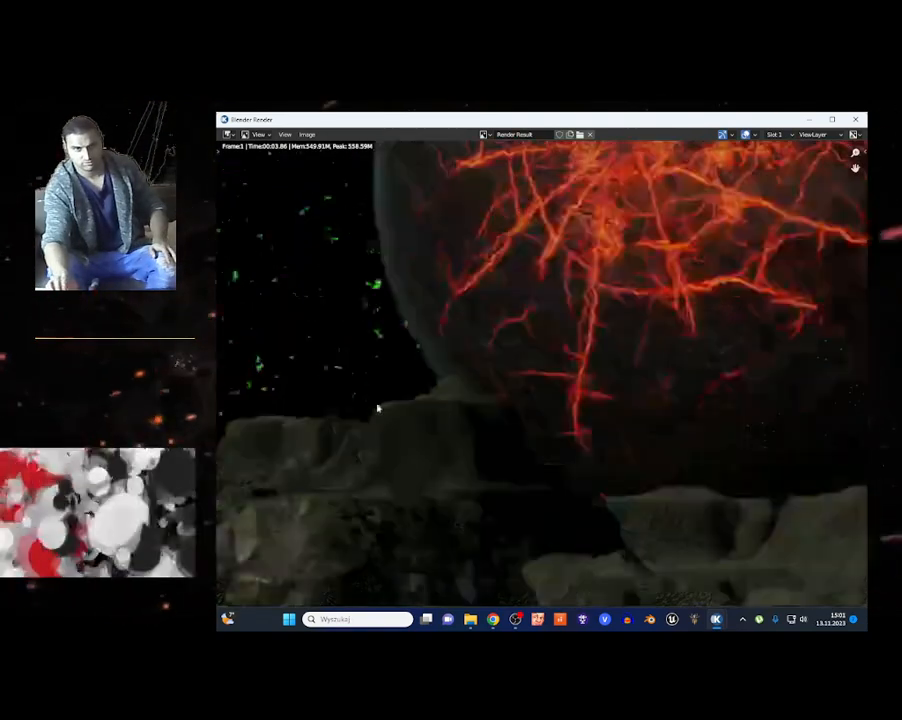
pyautogui.scroll(-4, 354, 415)
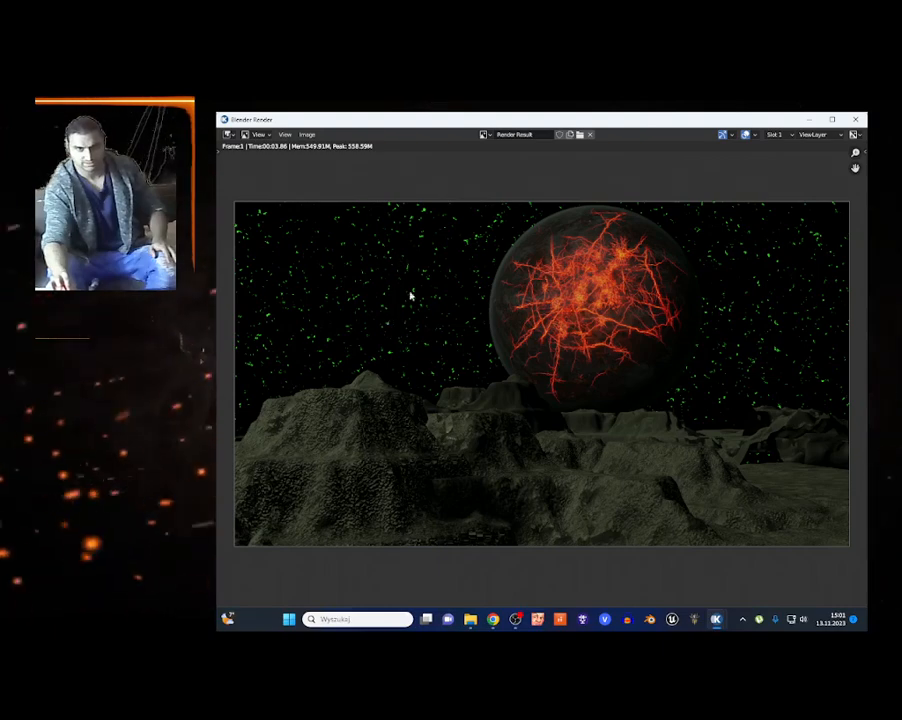
pyautogui.scroll(2, 379, 320)
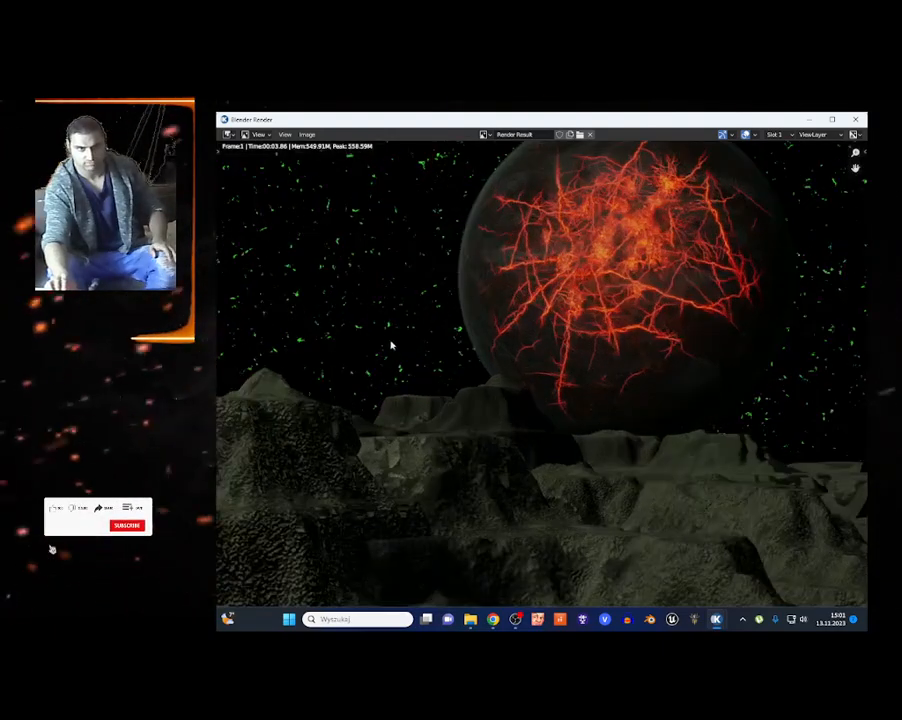
pyautogui.scroll(-3, 343, 361)
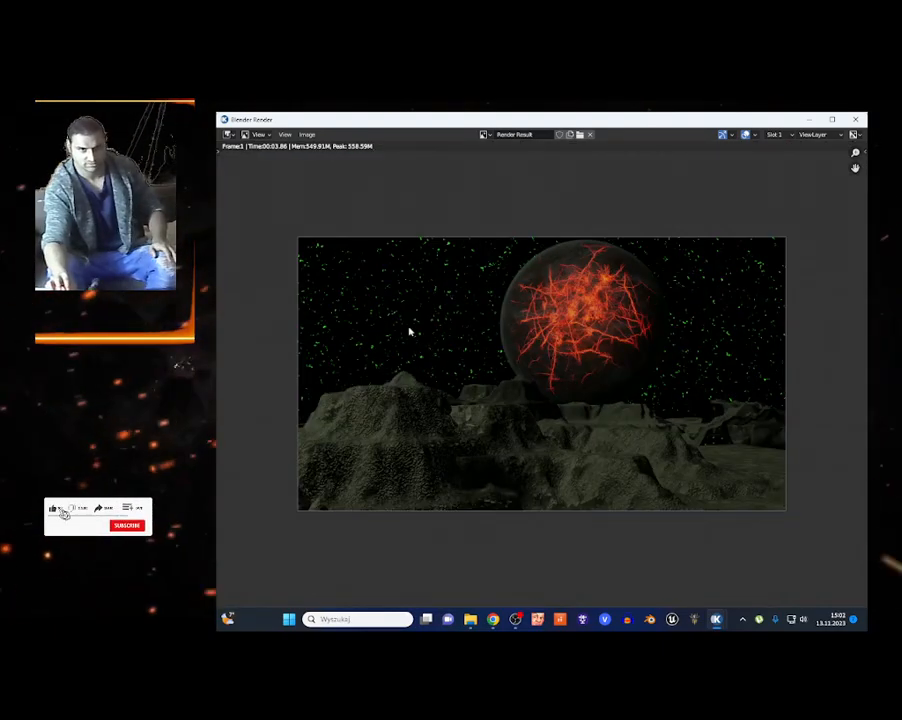
pyautogui.scroll(1, 431, 350)
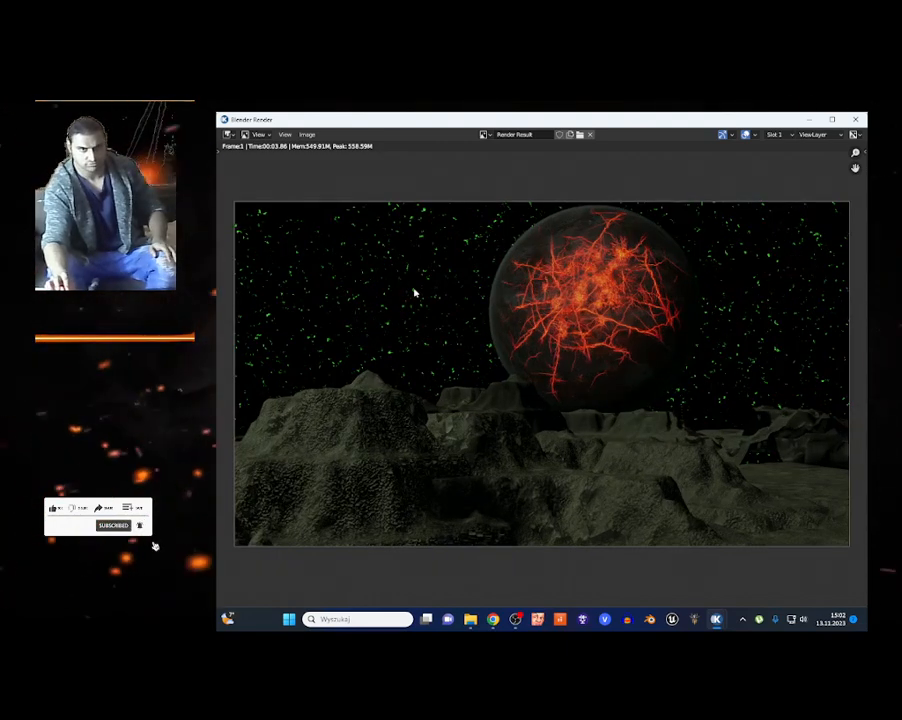
pyautogui.scroll(-4, 486, 410)
pyautogui.scroll(3, 490, 425)
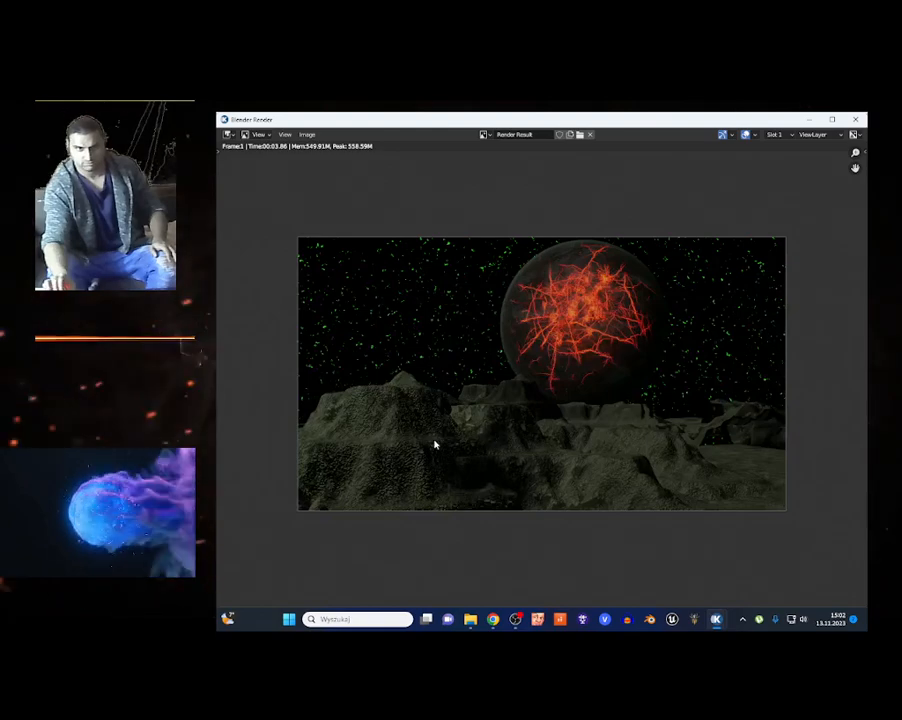
pyautogui.scroll(2, 441, 443)
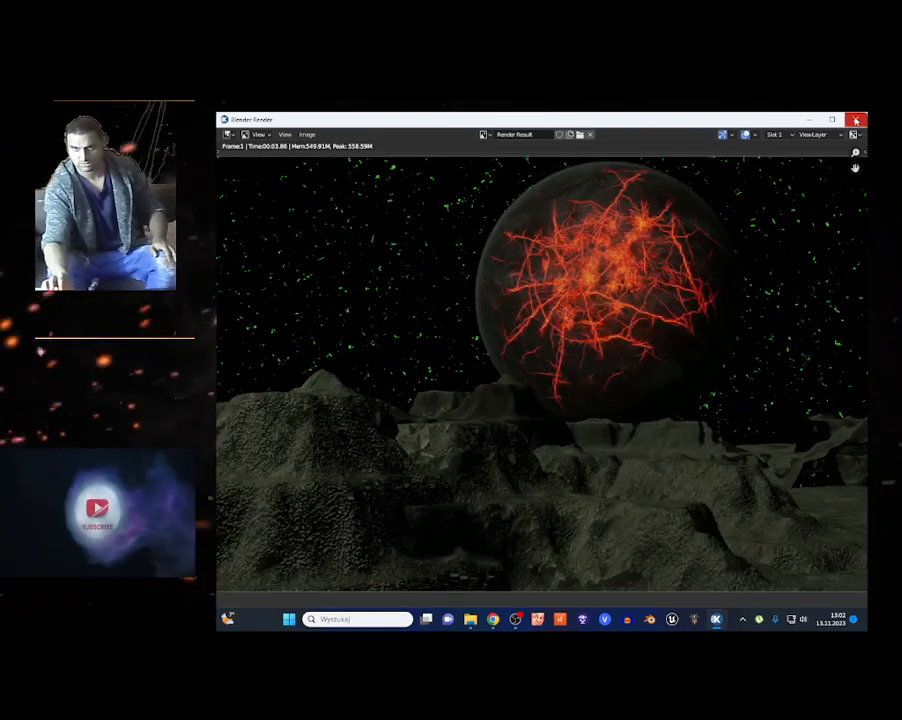
pyautogui.click(855, 121)
# Switch the viewport to Solid shading and fly out of the camera view to examine the terrain and planet layout
pyautogui.scroll(-4, 395, 366)
pyautogui.scroll(2, 393, 364)
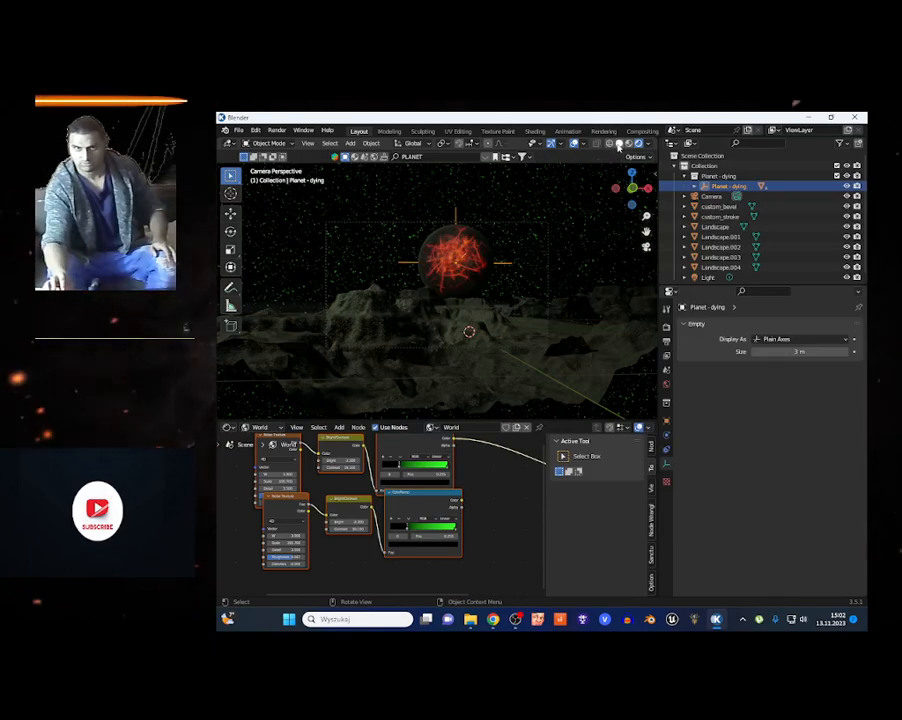
pyautogui.click(619, 144)
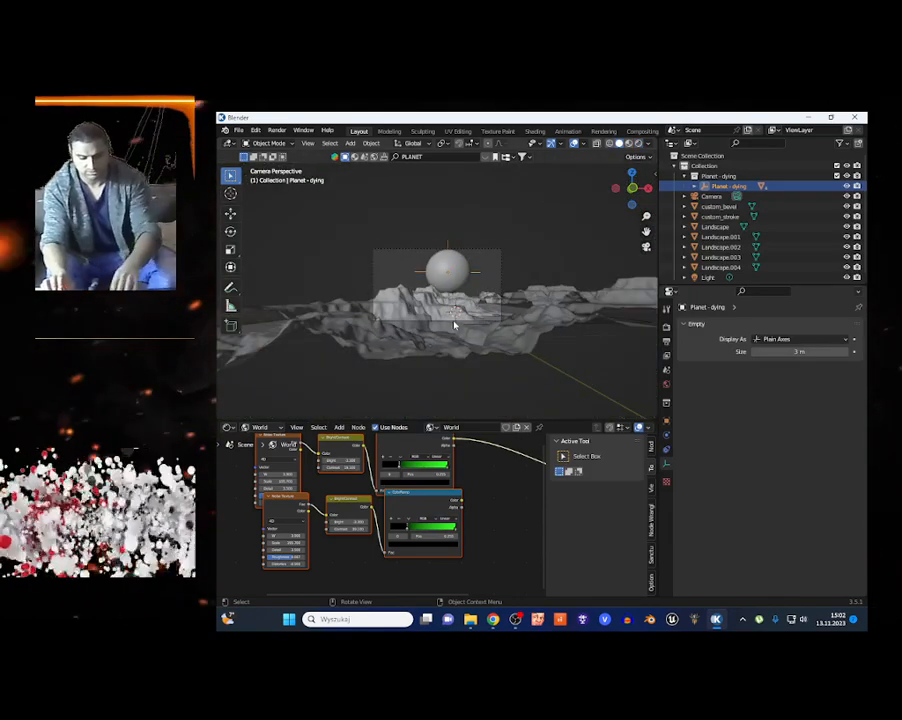
pyautogui.moveTo(455, 318); pyautogui.dragTo(446, 316, button='middle')
pyautogui.hotkey('shift', '`')
pyautogui.press('w')
pyautogui.press('s')
pyautogui.press('w')
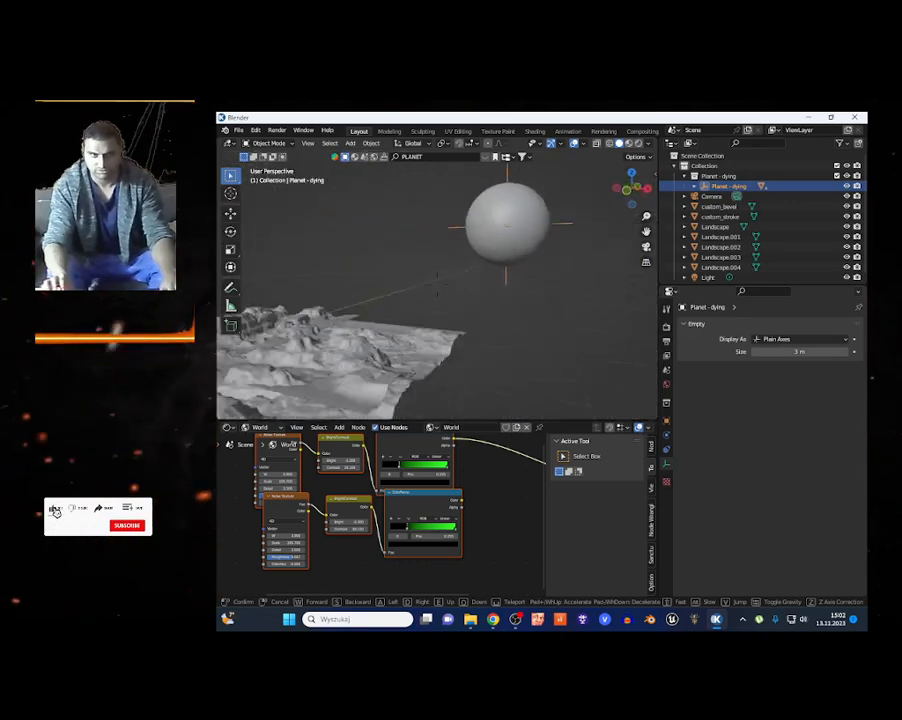
pyautogui.click(529, 533)
pyautogui.click(516, 622)
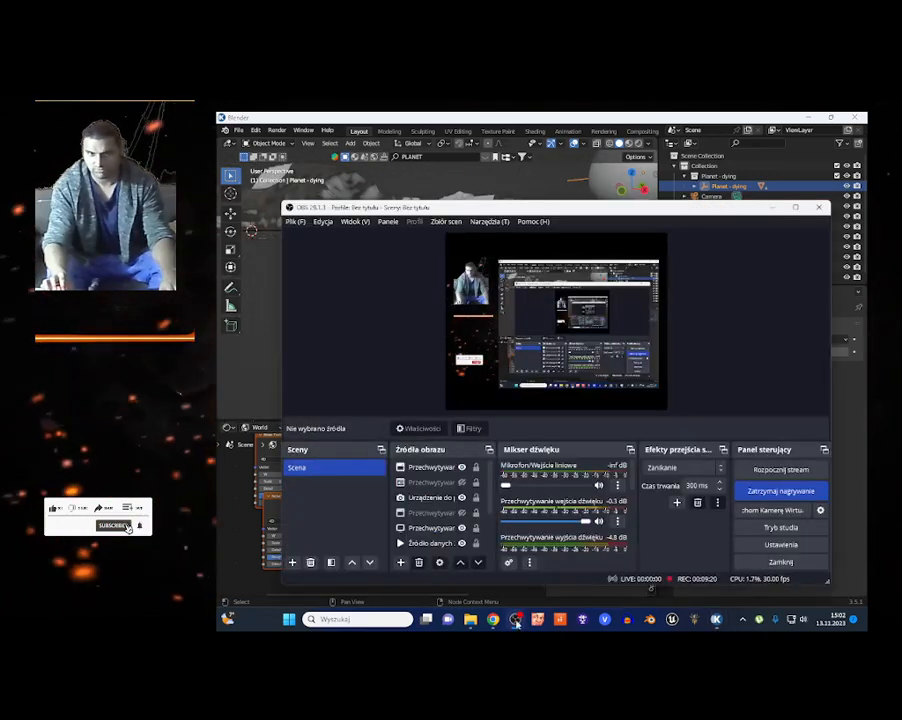